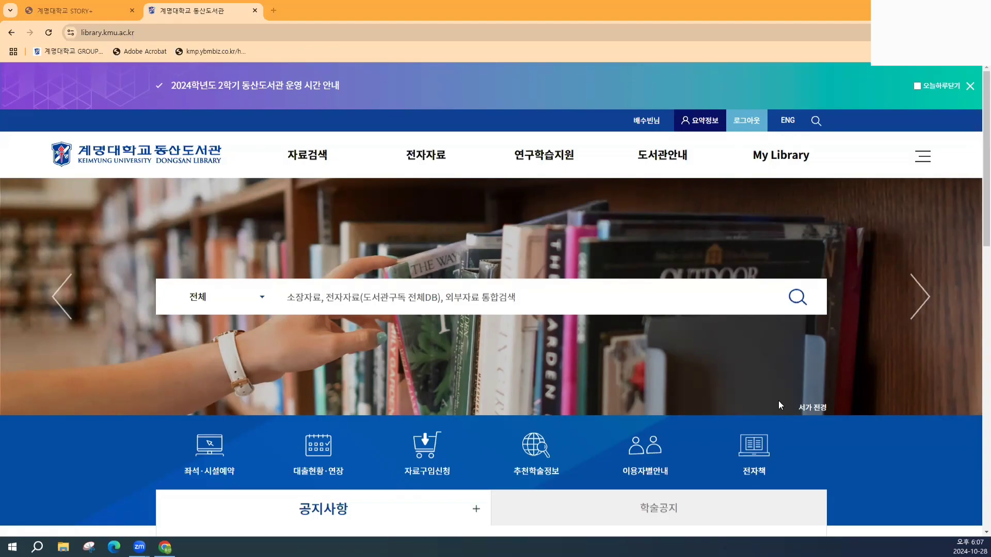
- Filter the library's foreign academic databases by R and open RefWorks in a new tab
click(675, 125)
click(431, 164)
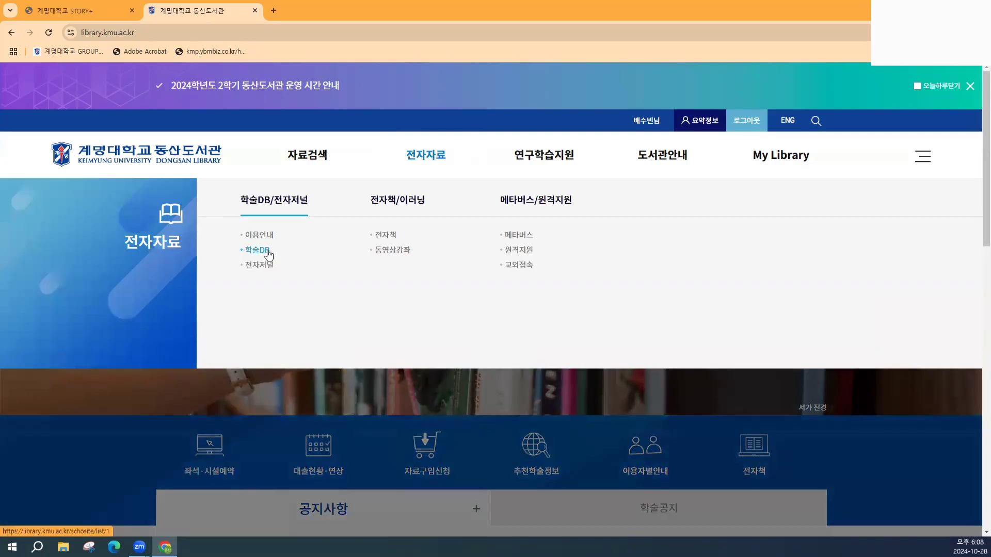
click(267, 251)
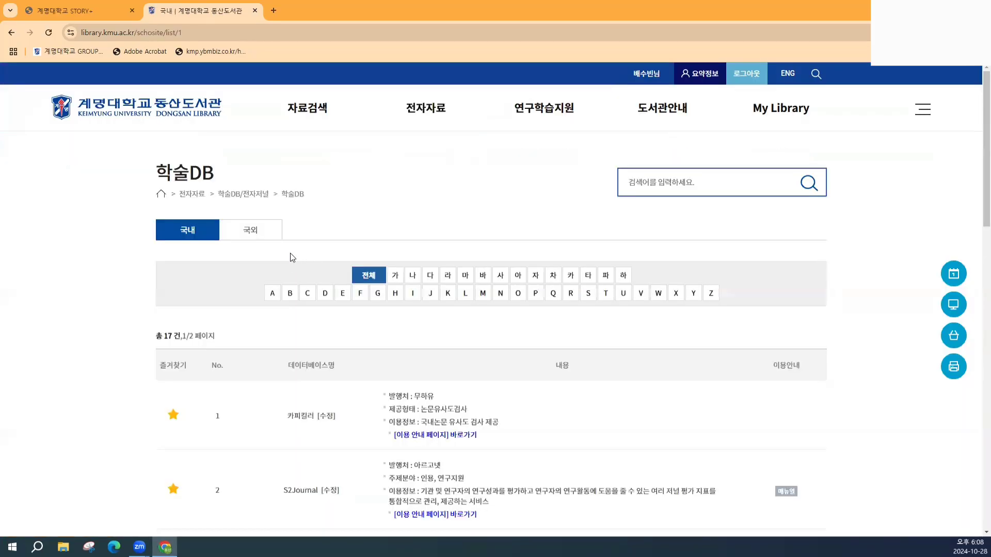
click(251, 228)
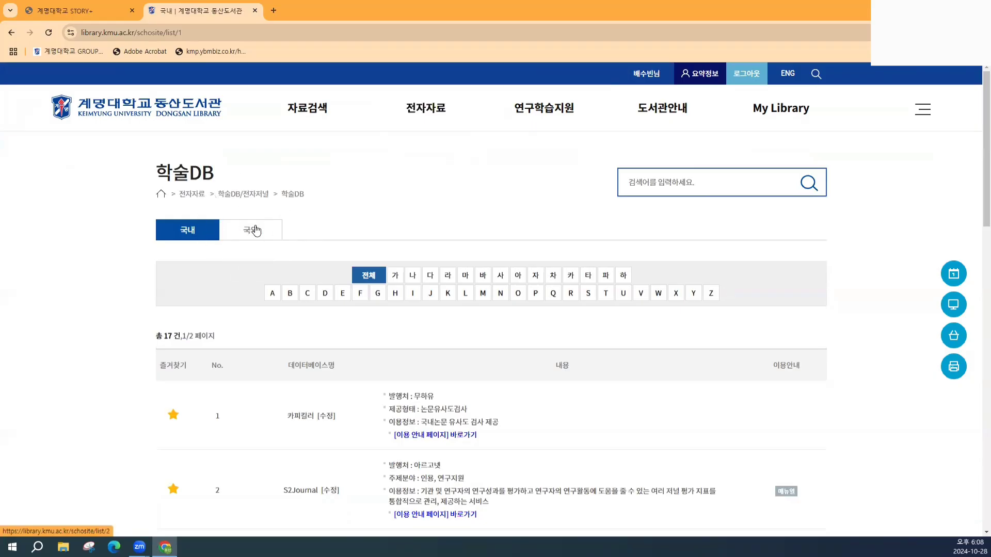
click(570, 295)
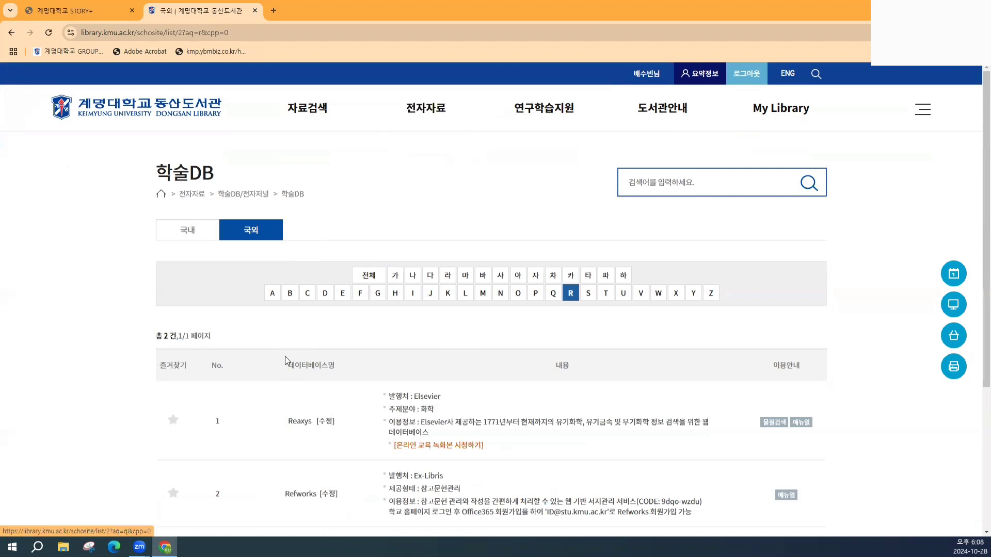
scroll(285, 356, down, 2)
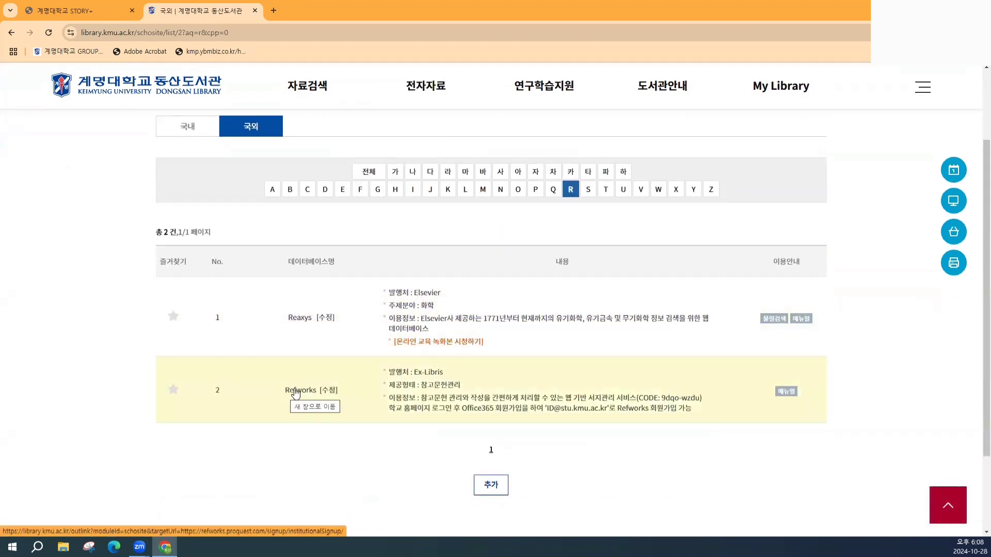
click(296, 391)
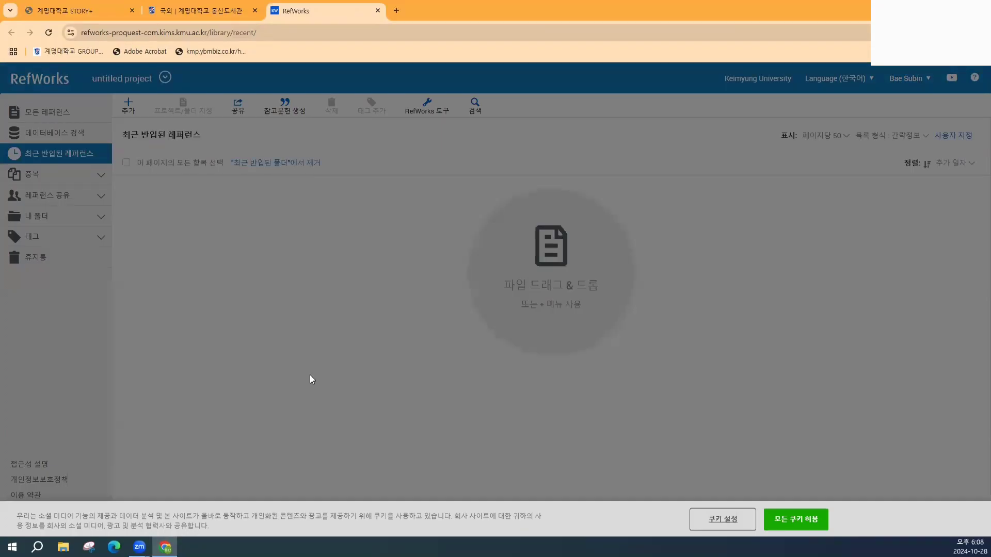
- Accept all cookies and sign out of the current RefWorks account
click(799, 520)
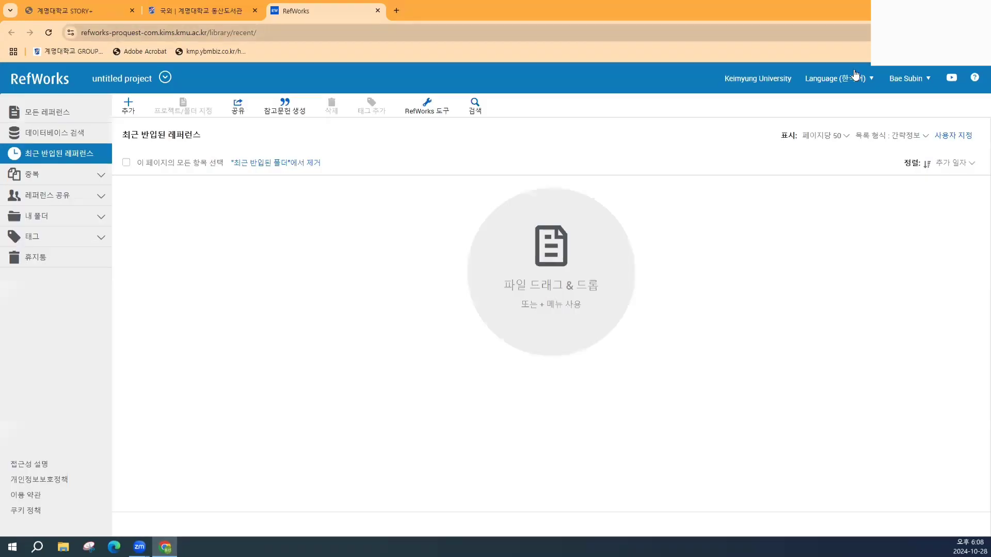
click(895, 78)
click(843, 193)
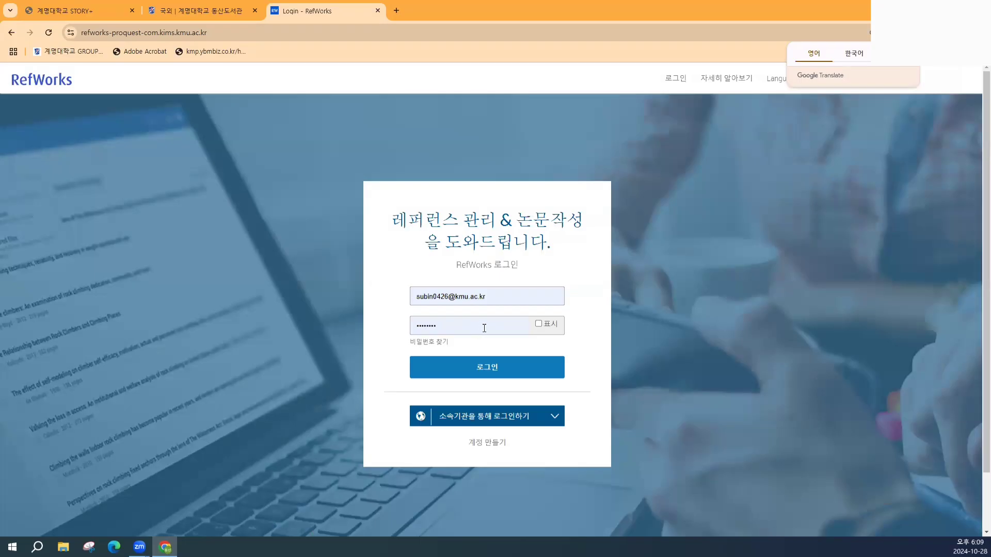
- Start creating a new RefWorks account and note the institutional e-mail requirement
click(480, 444)
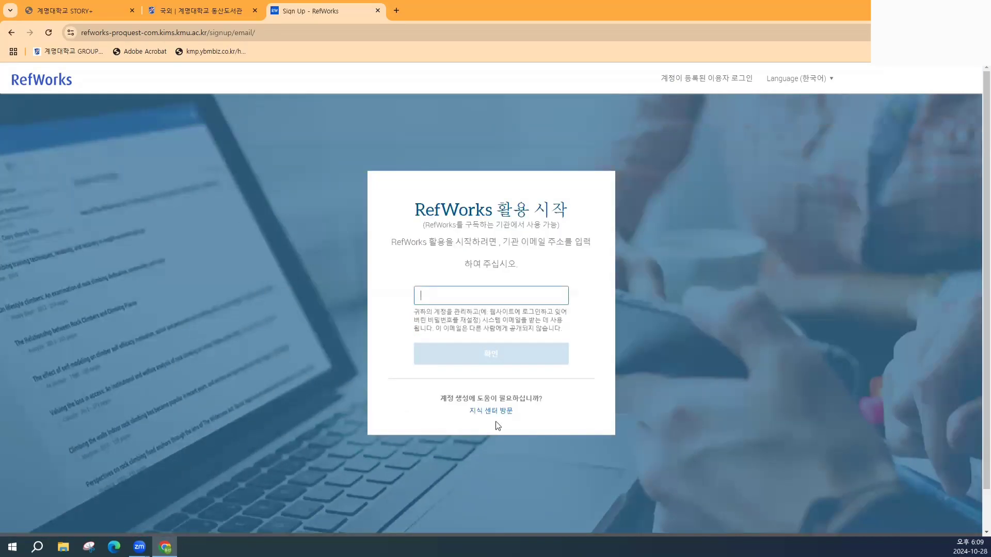
drag(500, 240, 593, 242)
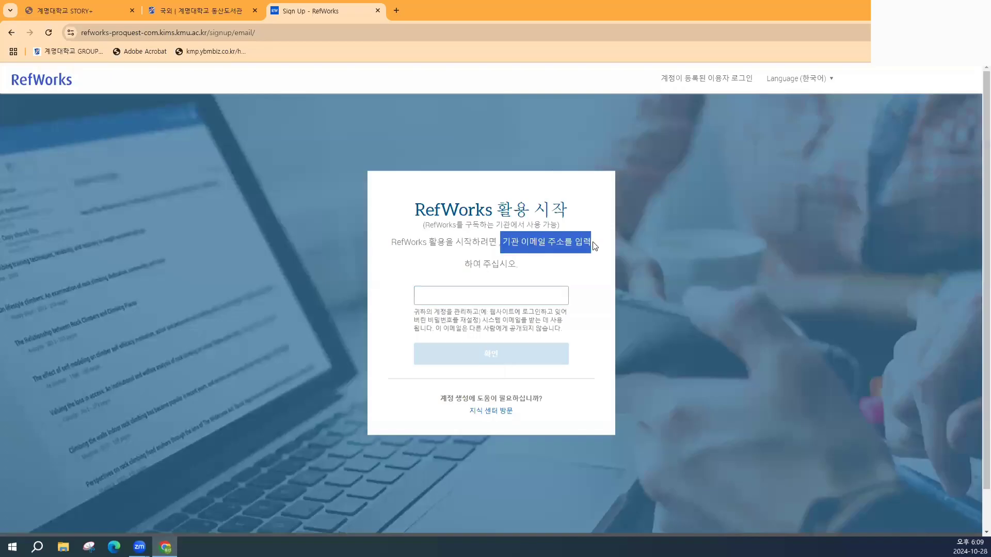
click(513, 265)
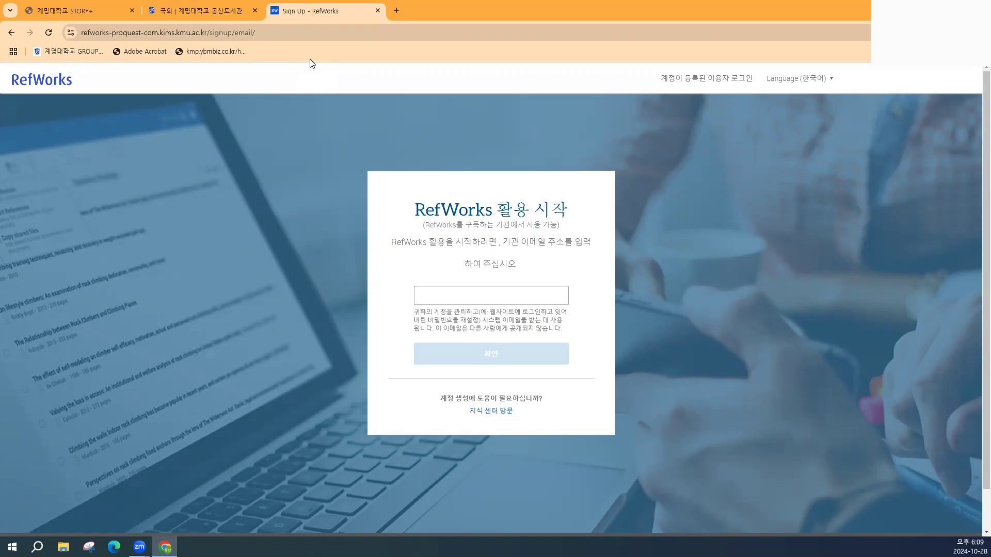
- Load the kmu.ac.kr university homepage in a new tab
click(396, 11)
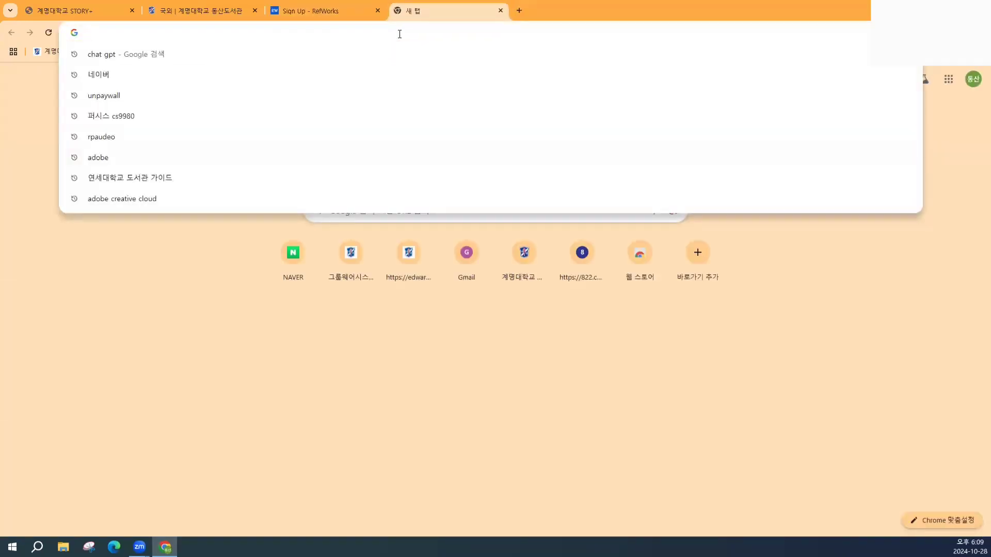
text(kmu.ac.kr)
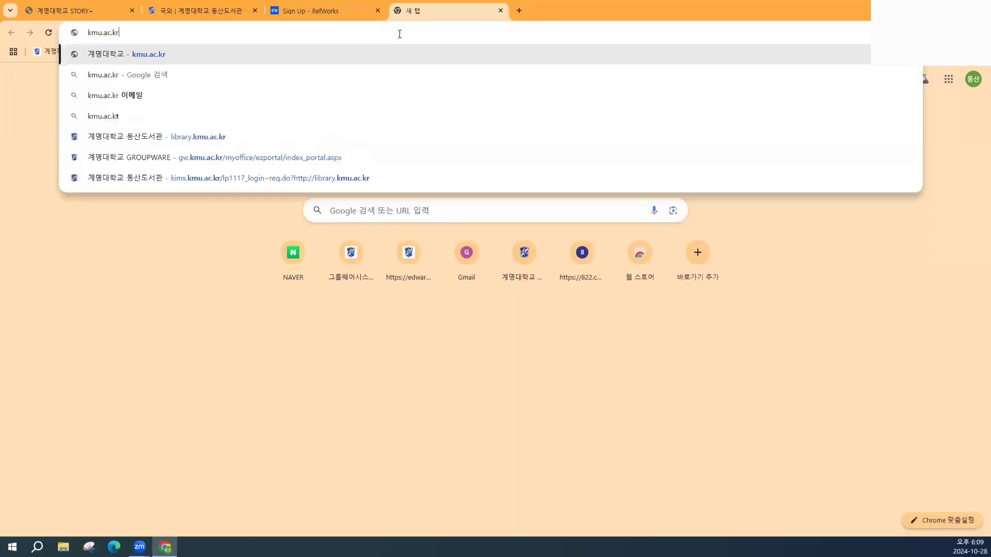
key(Return)
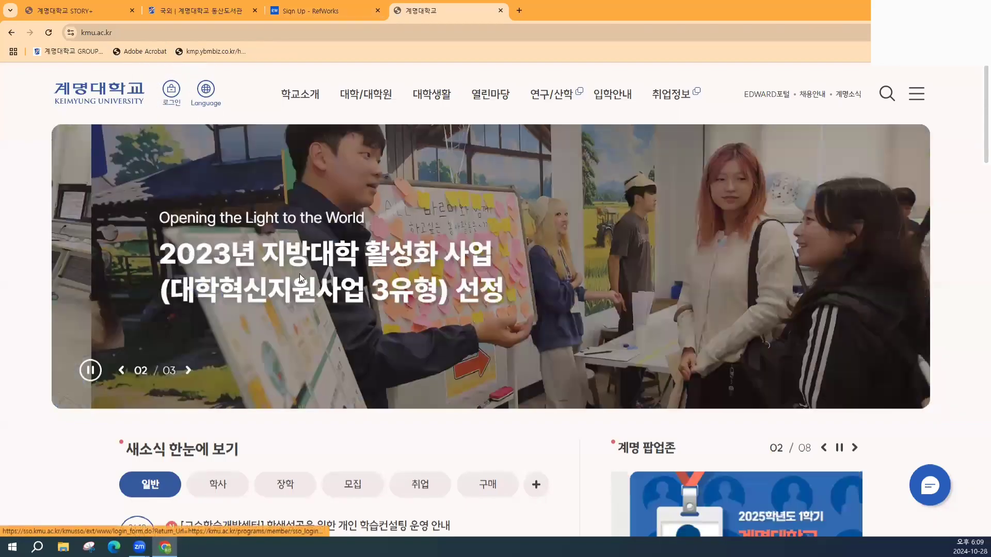
- Page the customized services carousel to 재학생, open Office365, and dismiss the login alert
scroll(331, 256, down, 8)
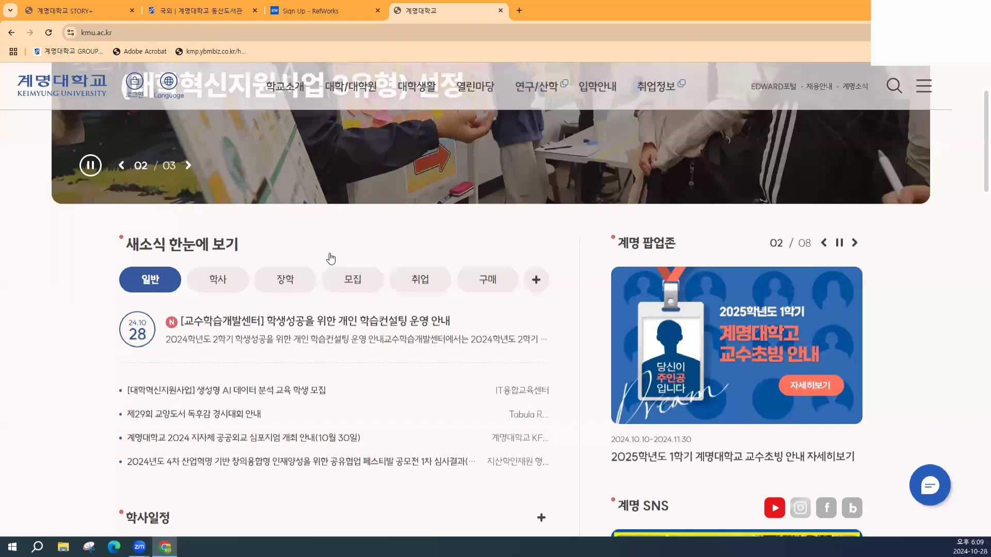
scroll(331, 256, down, 6)
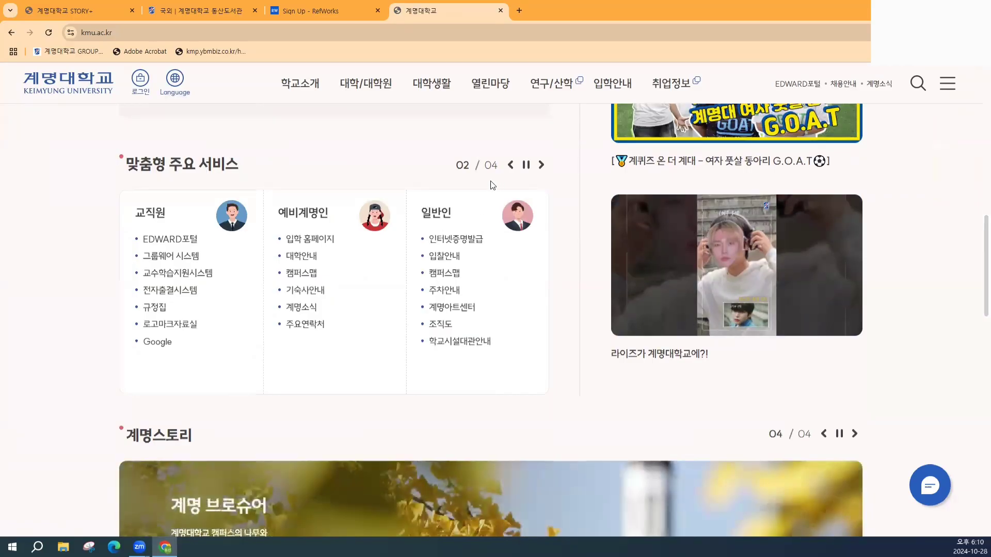
click(541, 166)
click(541, 169)
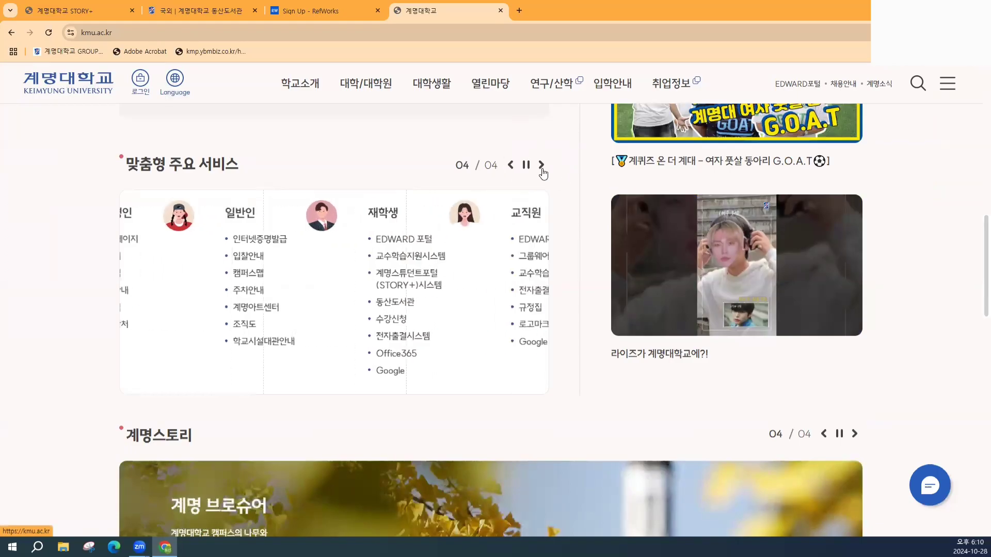
click(526, 165)
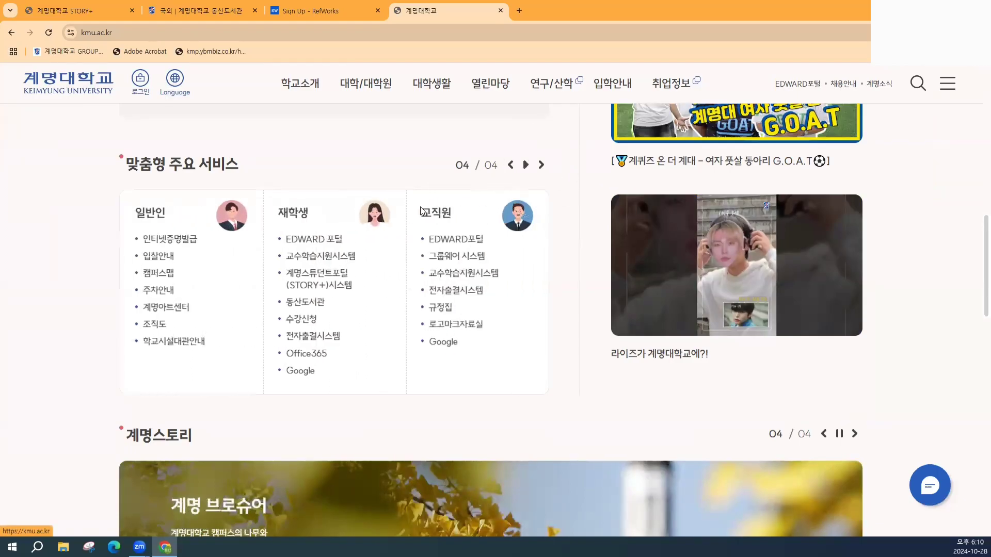
click(313, 356)
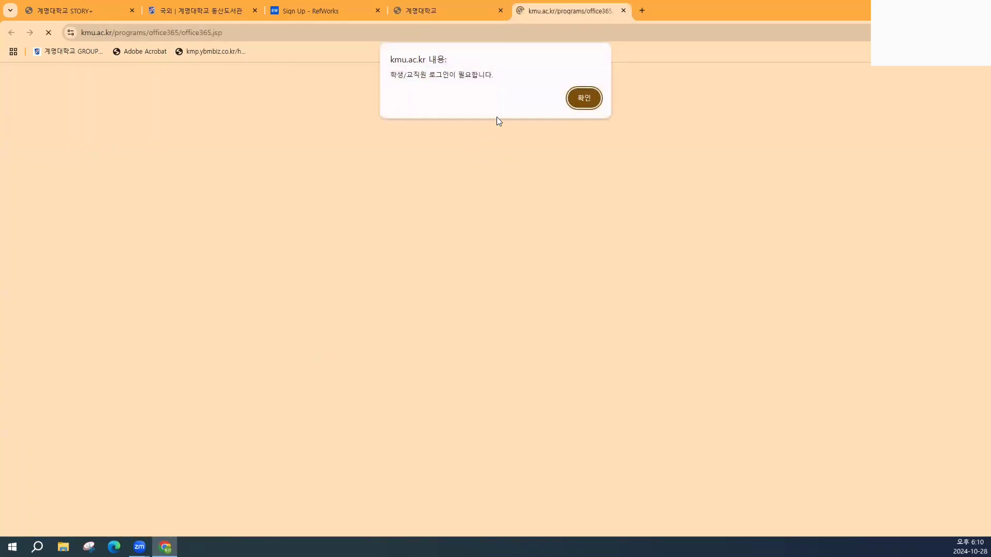
click(583, 98)
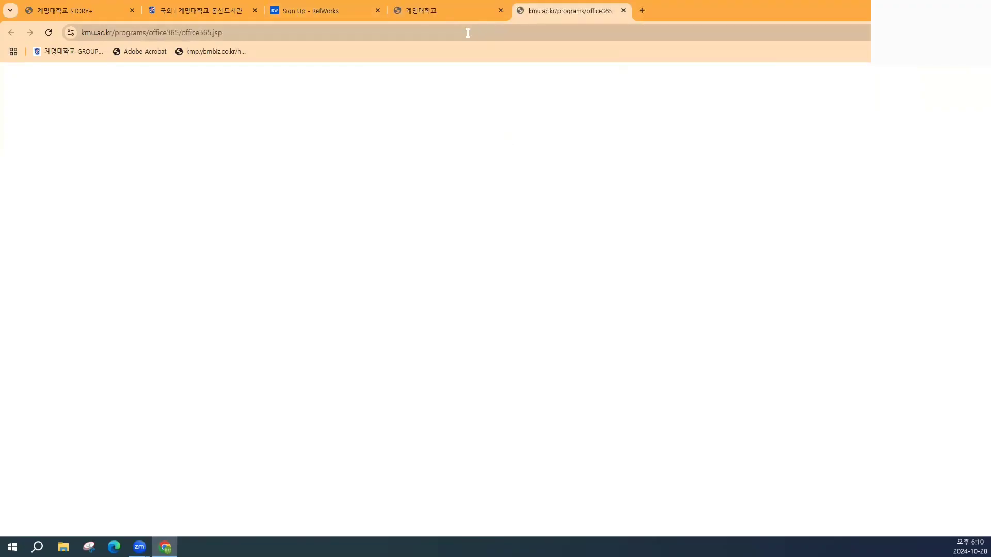
- Back in the library tab, filter foreign databases by T and open Turnitin's 매뉴얼
click(435, 10)
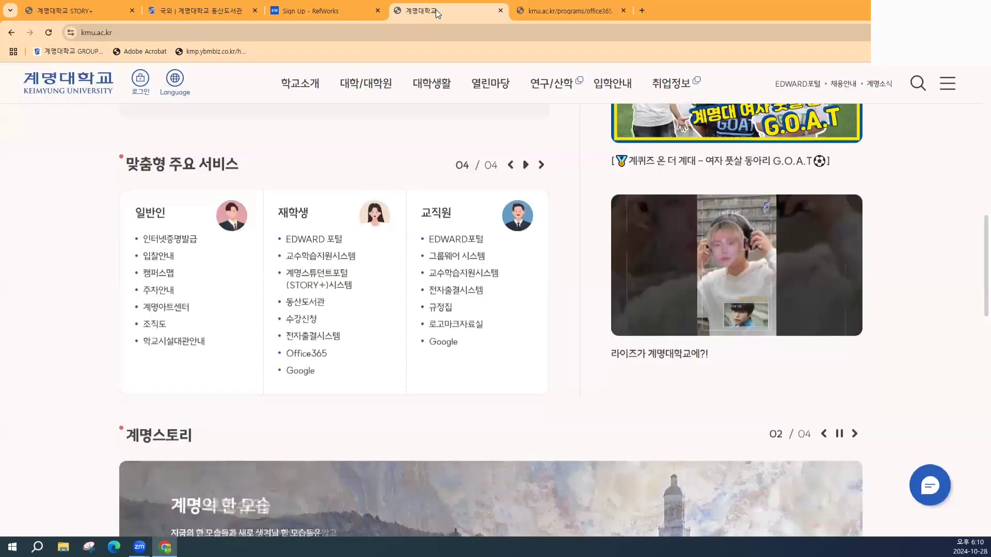
click(205, 10)
scroll(362, 260, up, 2)
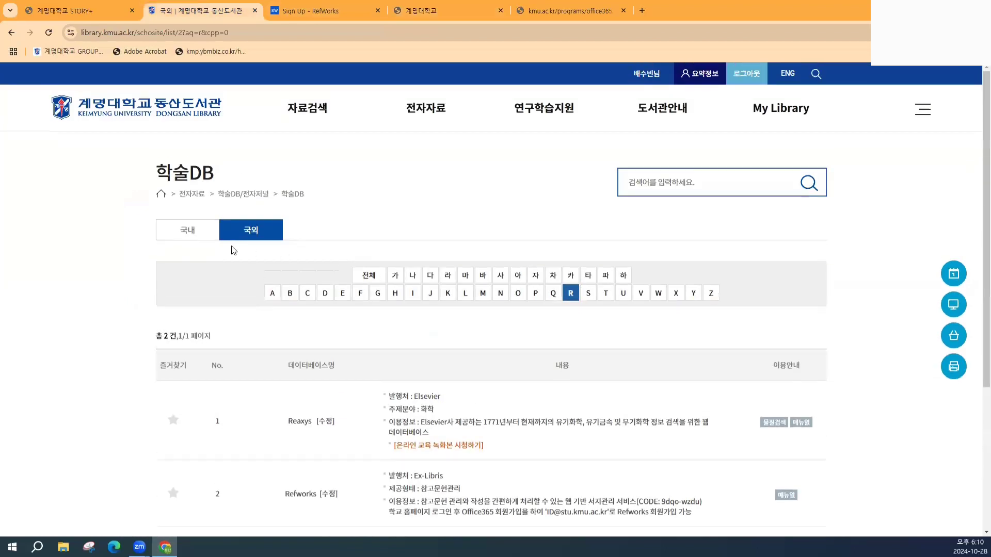
click(191, 233)
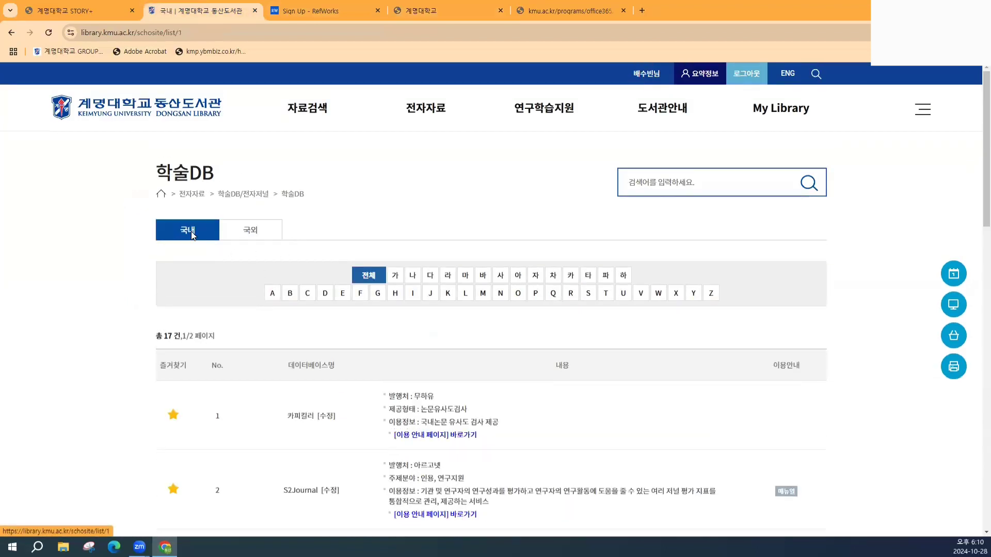
click(249, 231)
click(607, 295)
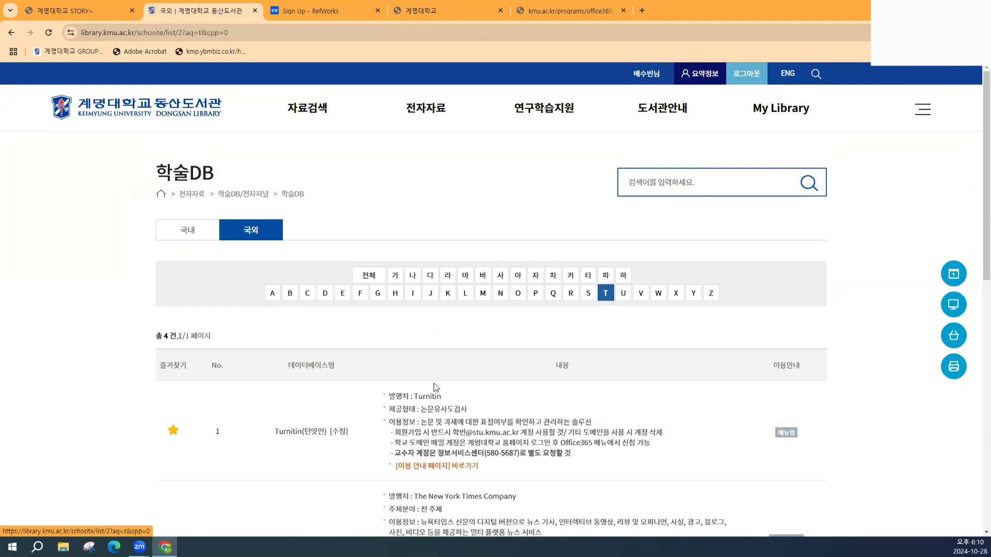
click(785, 433)
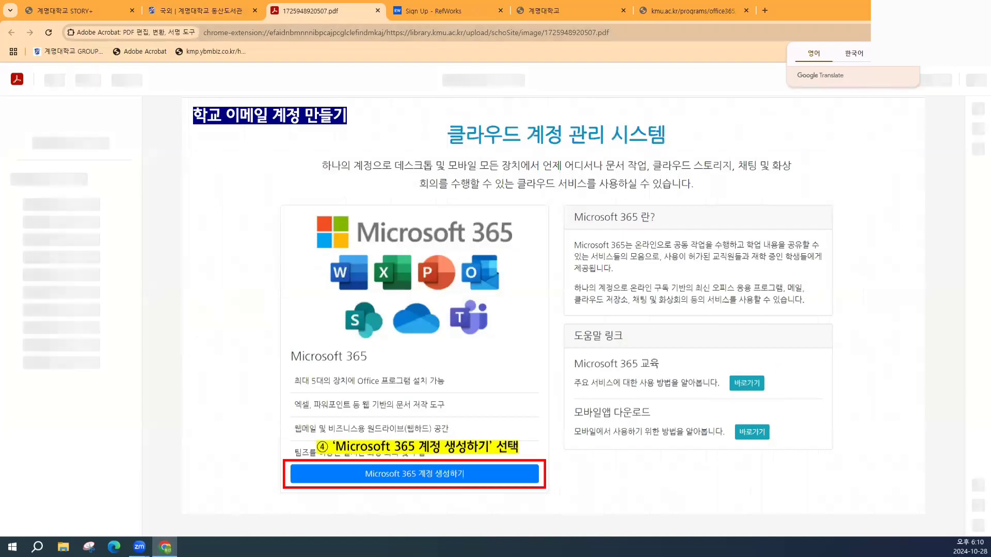
- Close the Google Translate popup and scroll the PDF to the Microsoft 365 계정 생성하기 page
click(910, 53)
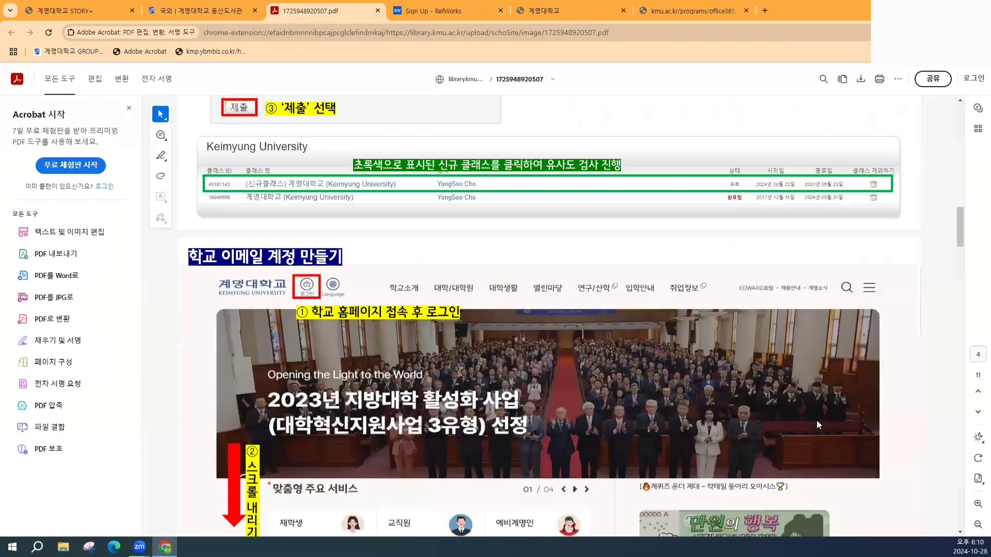
scroll(816, 420, down, 2)
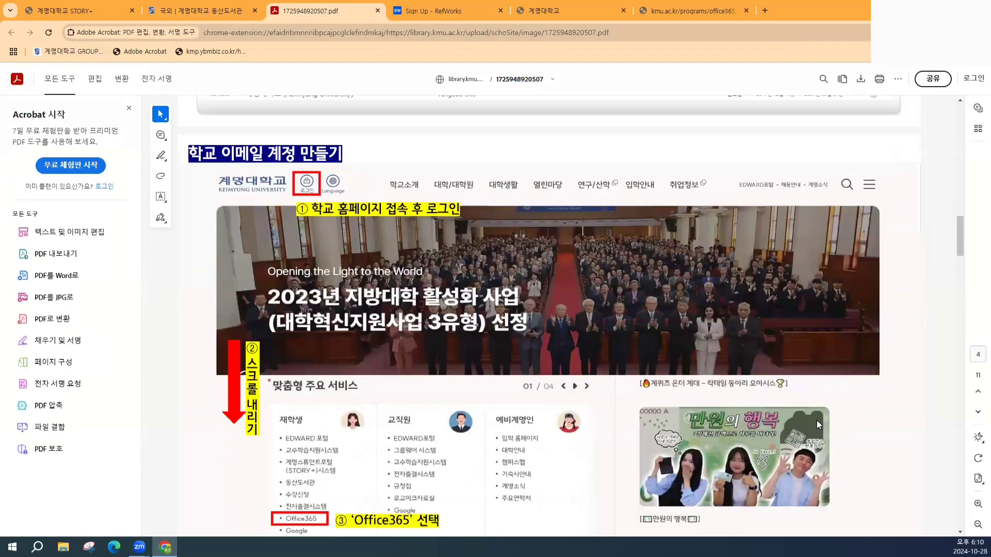
scroll(816, 420, down, 1)
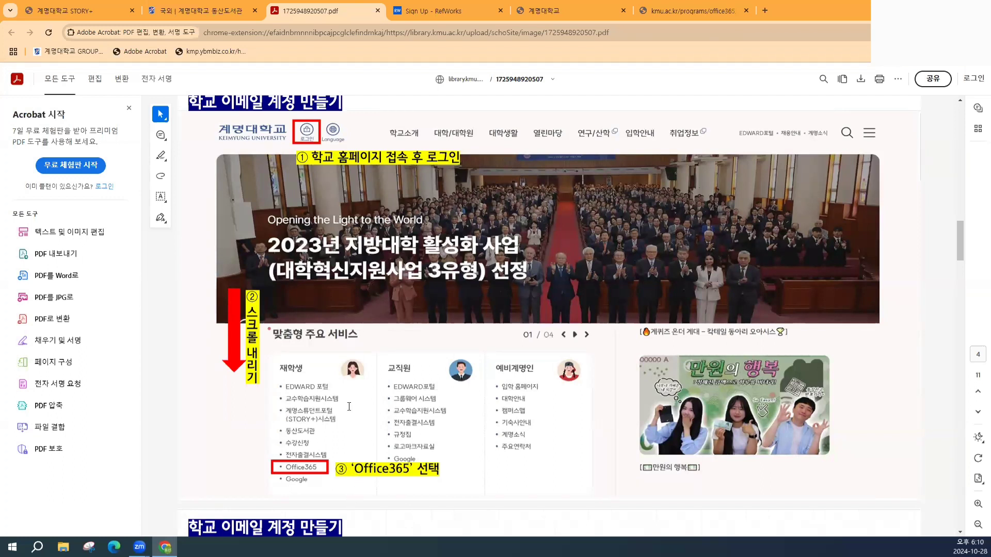
scroll(400, 264, down, 1)
scroll(399, 264, down, 8)
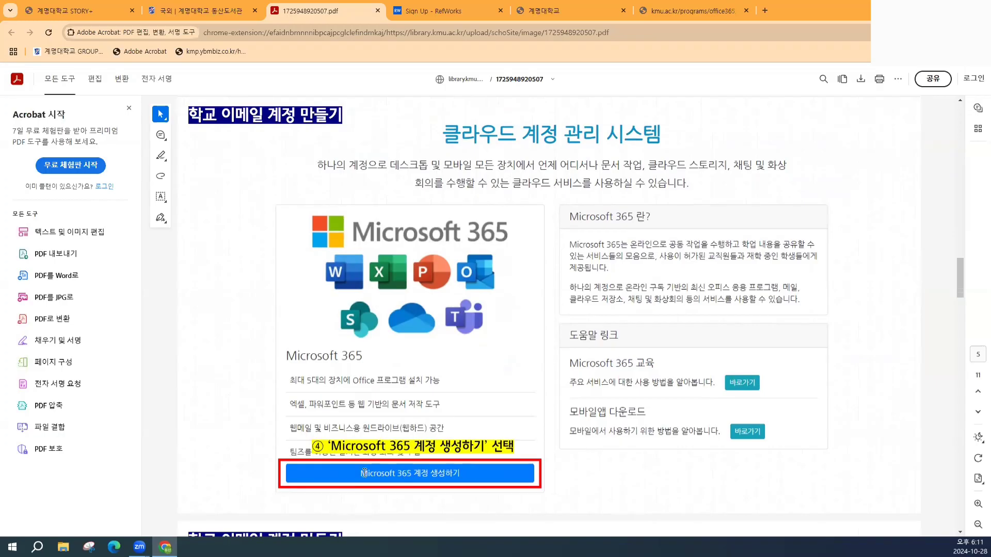
- Scroll to the page with the 약관 동의 and 정보 입력 dialogs
scroll(442, 469, down, 8)
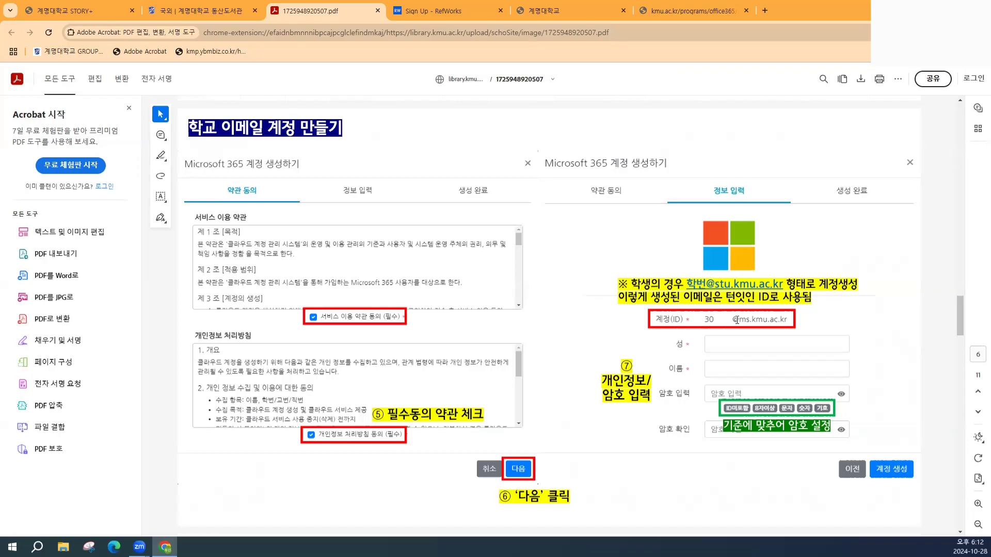
- Return to the library tab and scroll to the Turnitin and New York Times entries
click(213, 9)
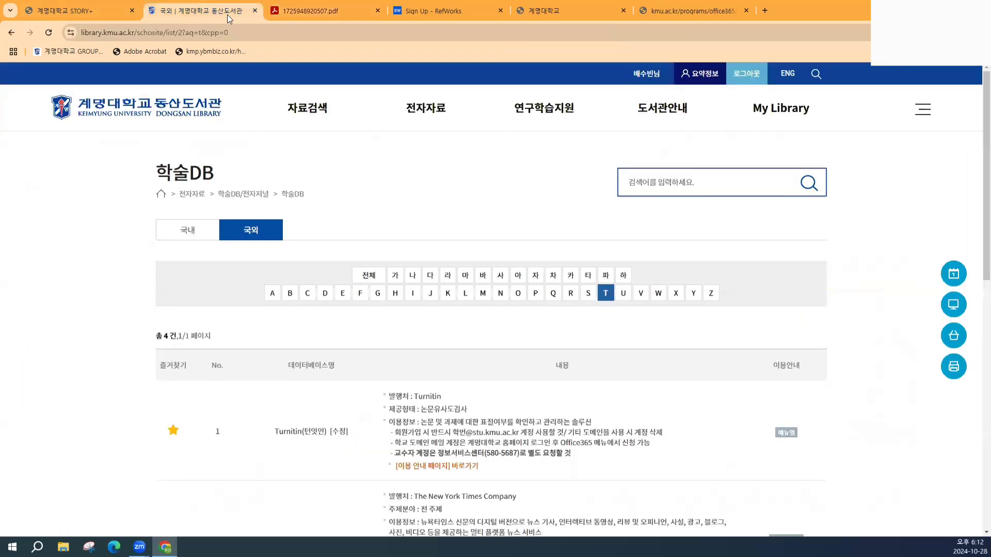
scroll(344, 321, down, 4)
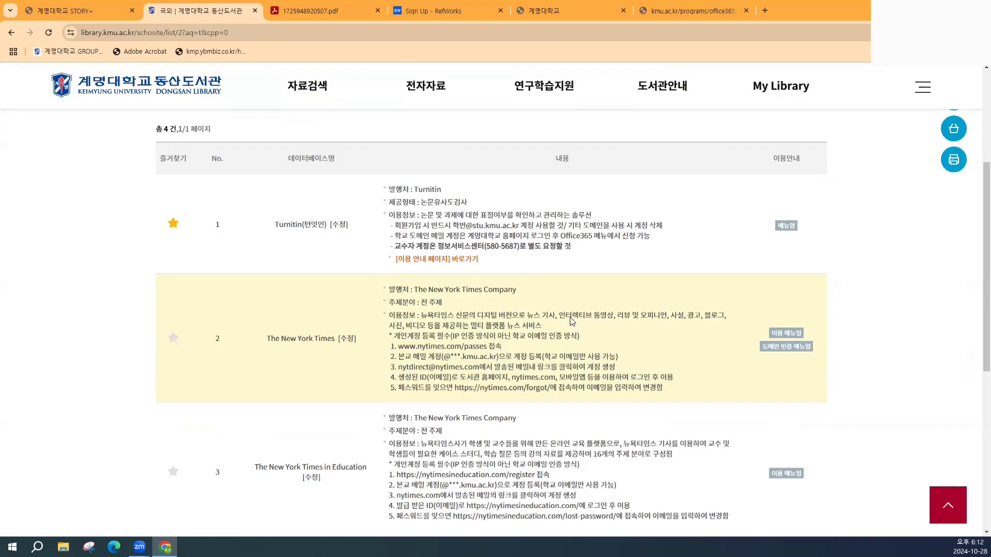
- Return to the guide PDF and scroll through its Microsoft 365 account-creation steps
click(537, 13)
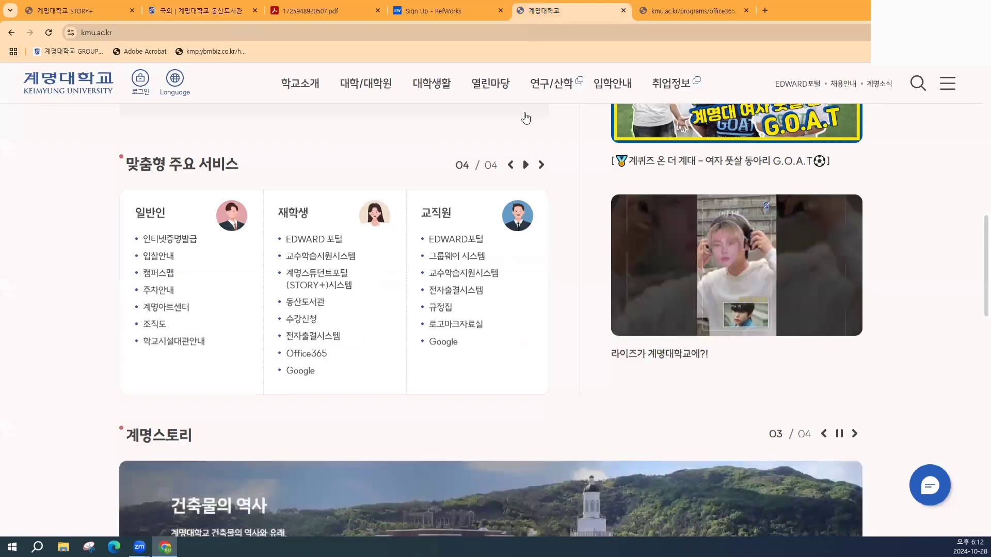
click(315, 11)
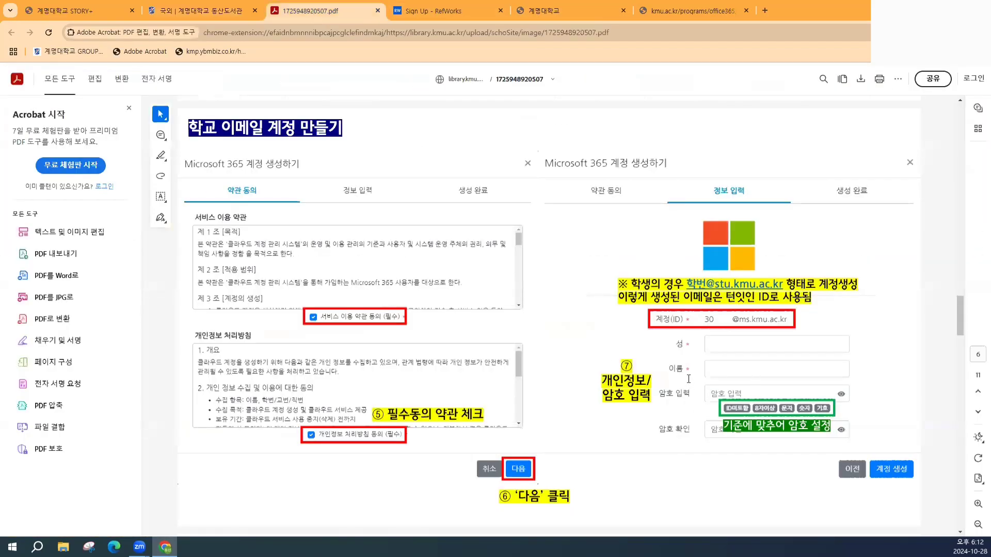
scroll(688, 379, down, 4)
scroll(654, 377, up, 3)
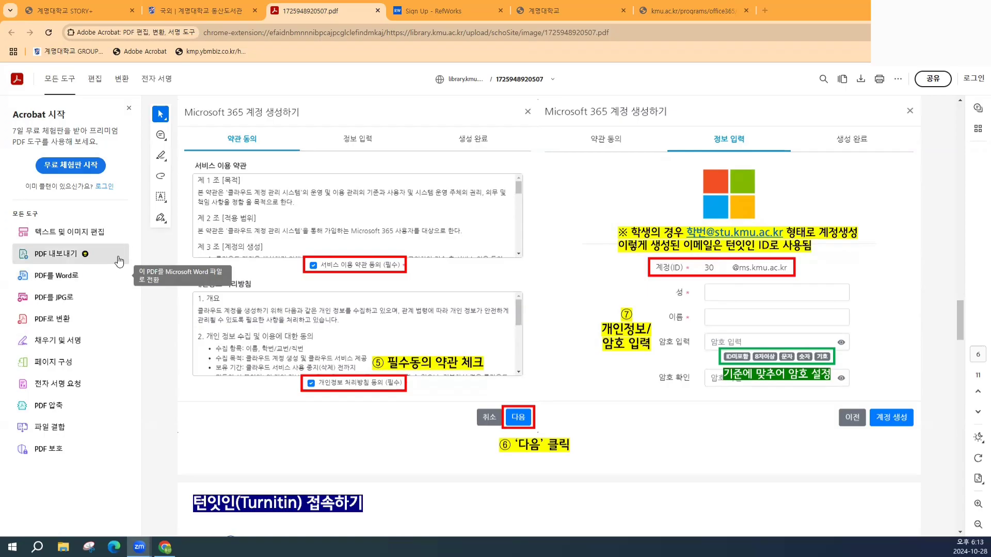
scroll(484, 331, up, 2)
scroll(484, 331, up, 3)
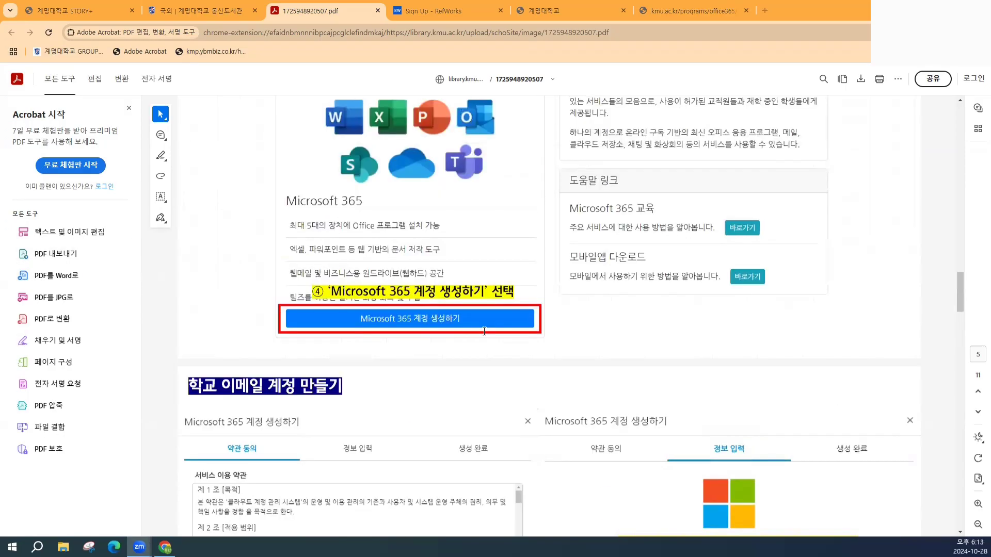
scroll(318, 354, up, 2)
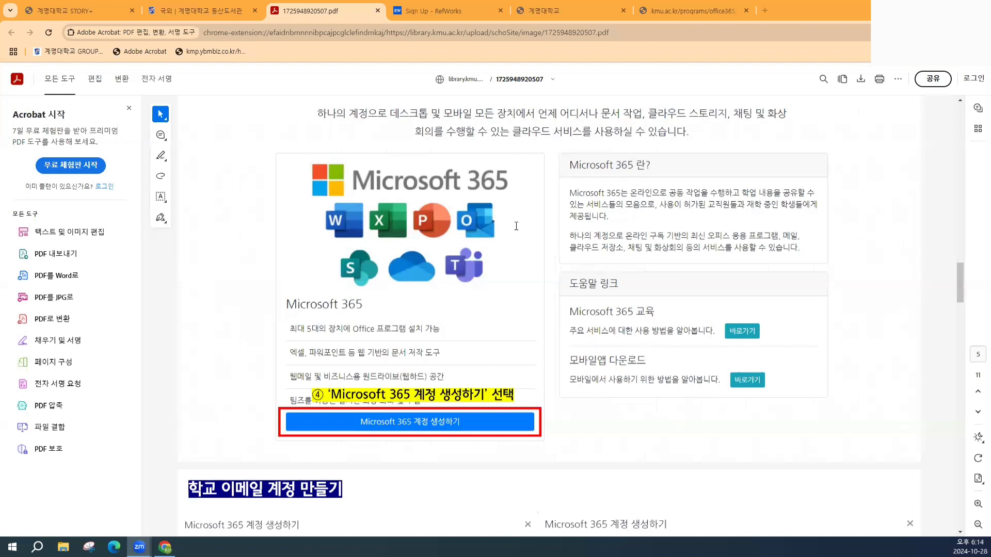
scroll(531, 235, down, 7)
scroll(531, 239, down, 2)
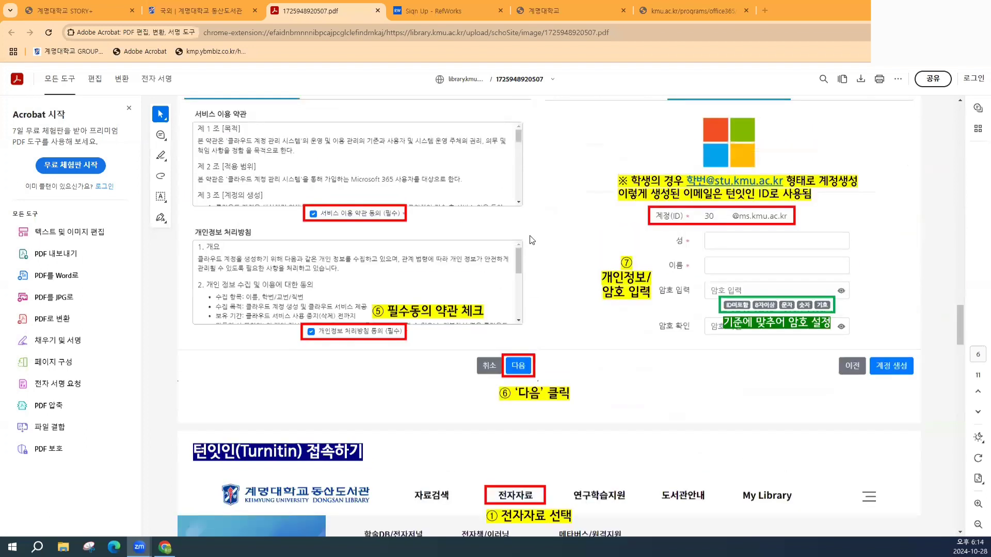
- Close the guide, enter the student's stu.kmu.ac.kr e-mail in RefWorks, then restore the guide tab
click(377, 11)
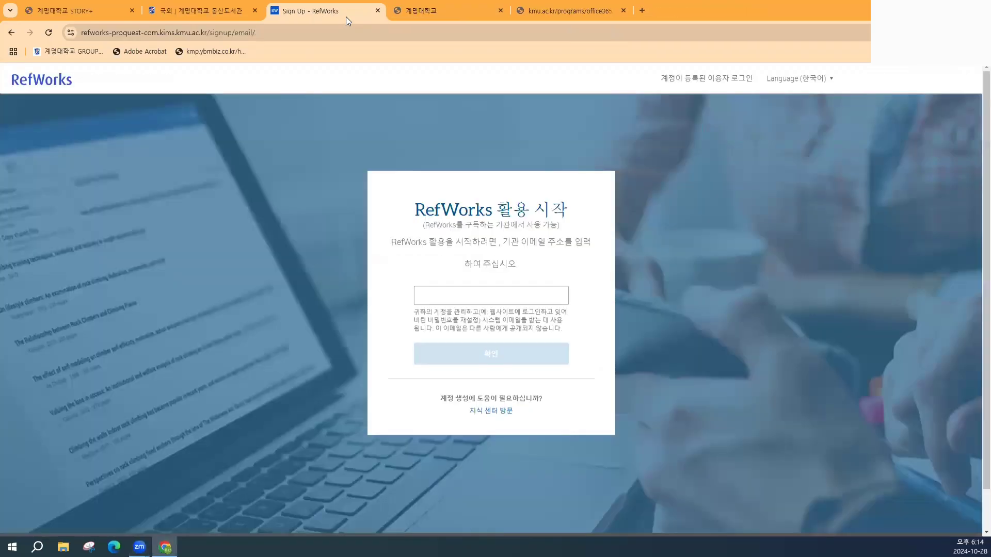
click(465, 303)
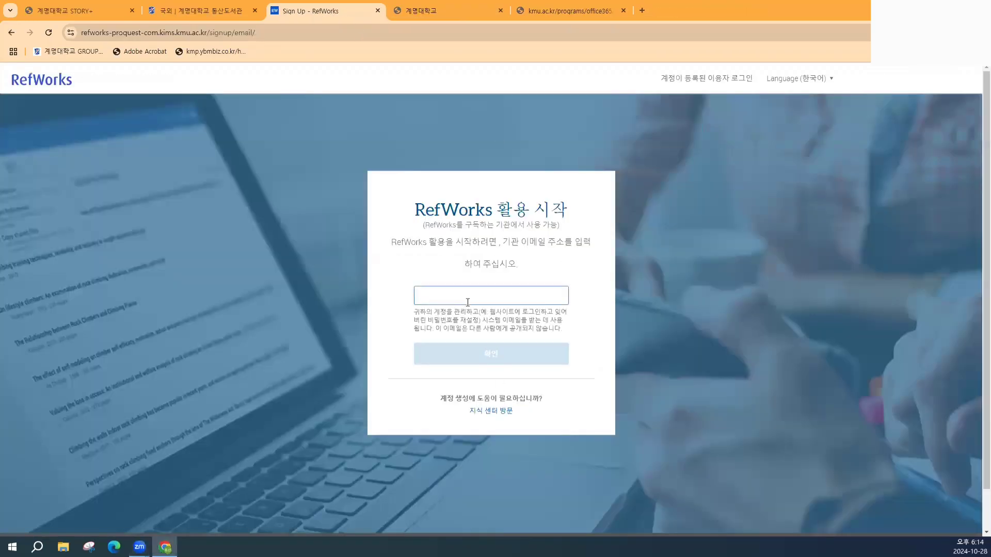
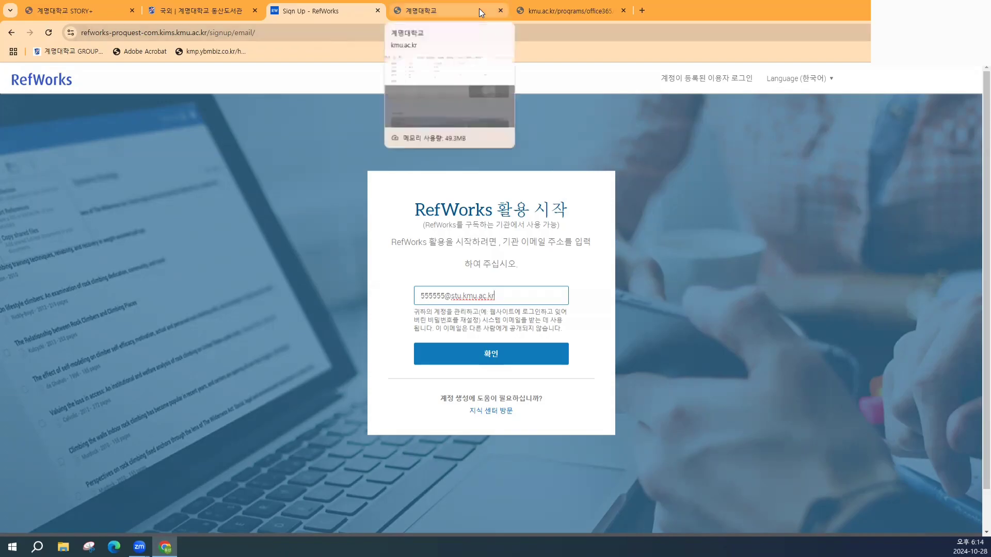
key(ctrl+shift+t)
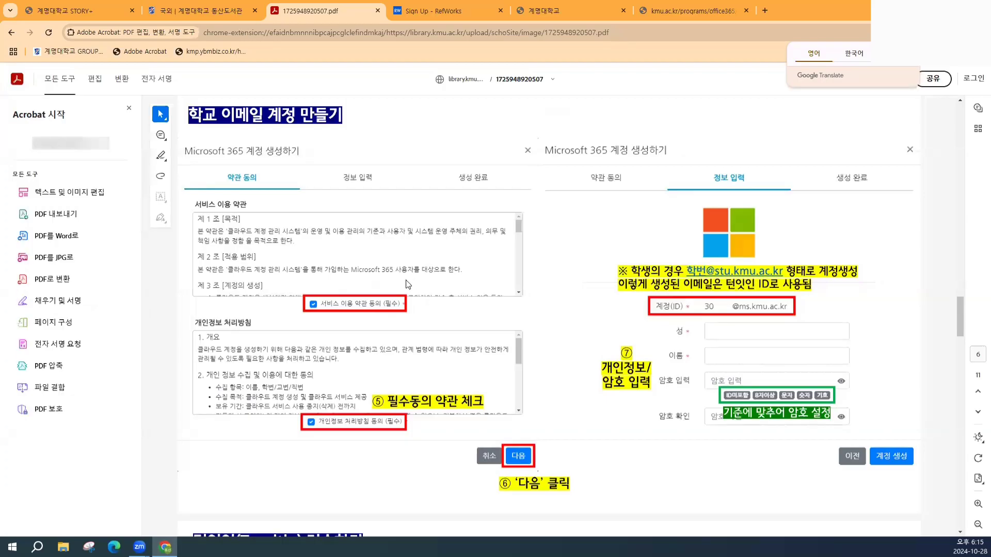
- On the university homepage, submit the autofilled sign-in, then sign out
click(553, 4)
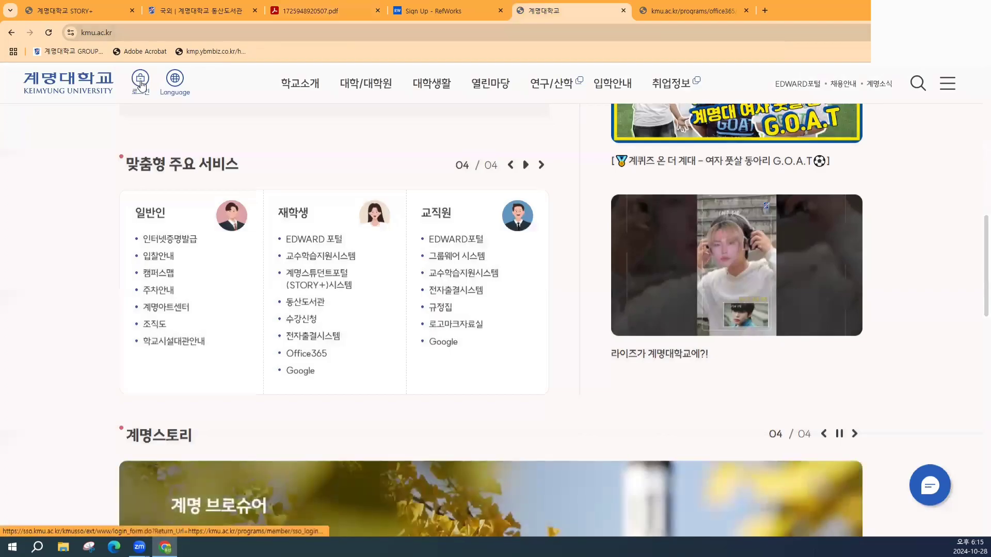
click(140, 82)
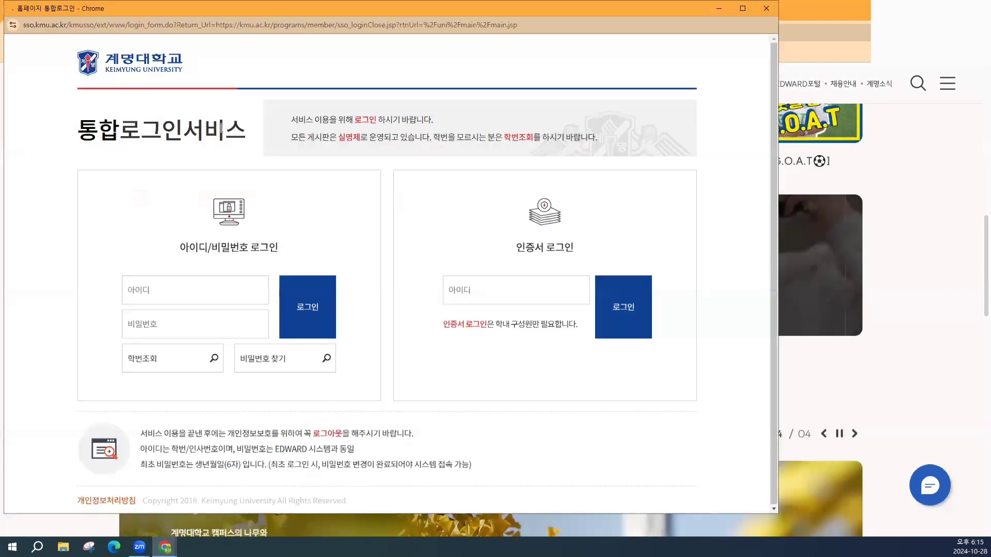
click(232, 296)
click(318, 298)
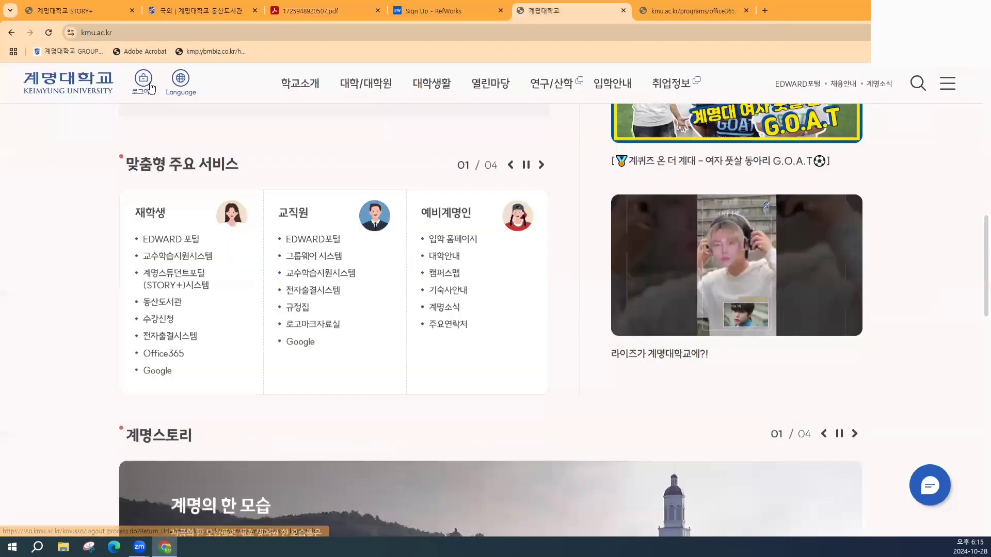
click(148, 84)
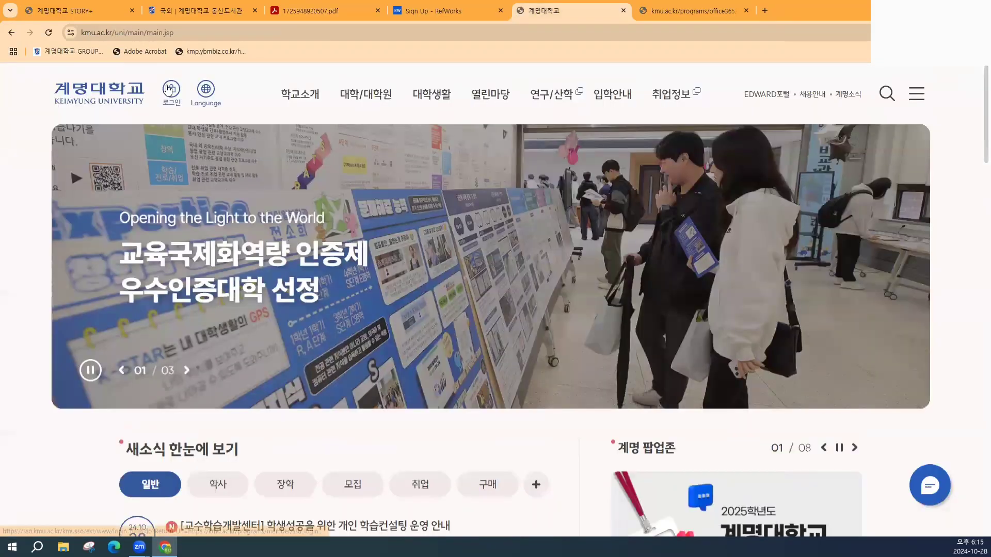
- Sign back in with the student's own ID and password
click(172, 91)
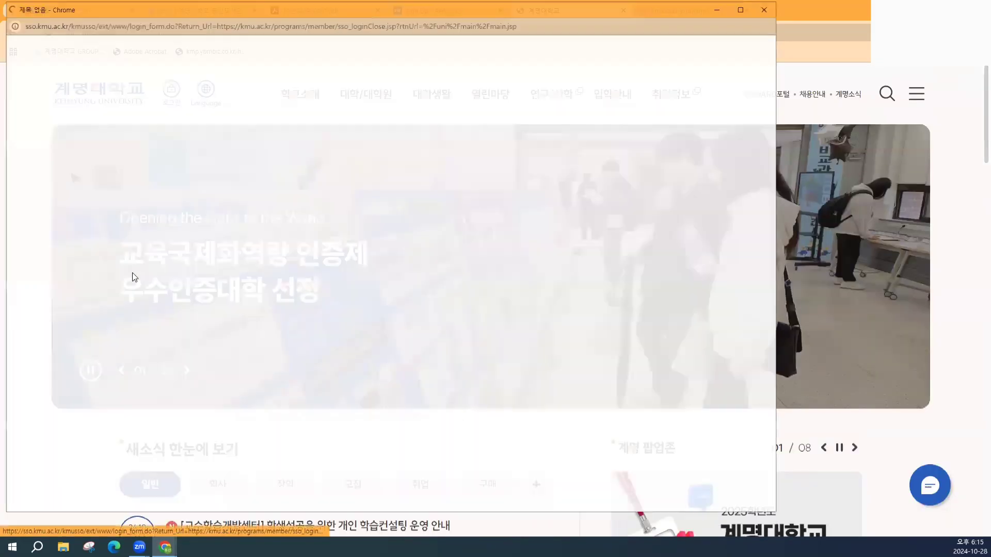
text(300638)
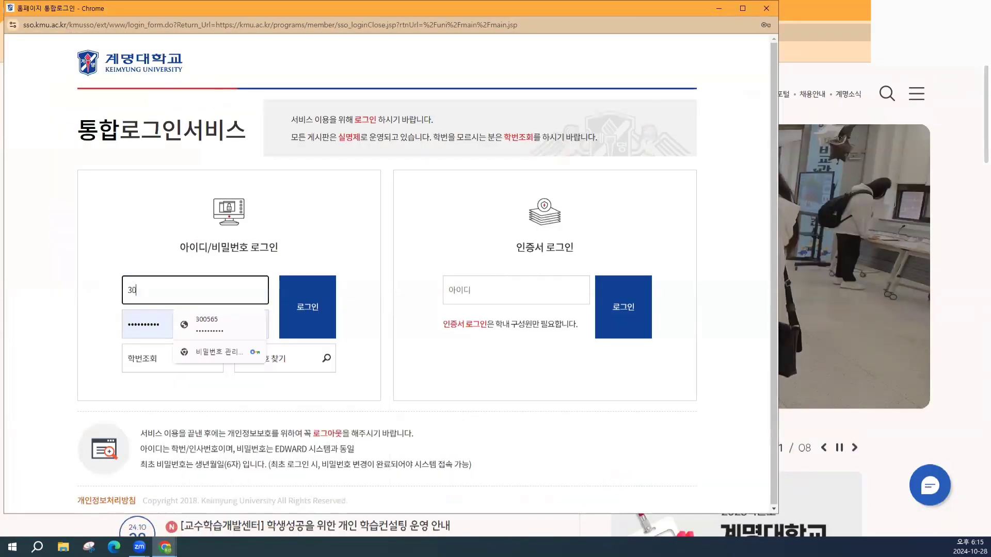
key(Tab)
text(•••••••••)
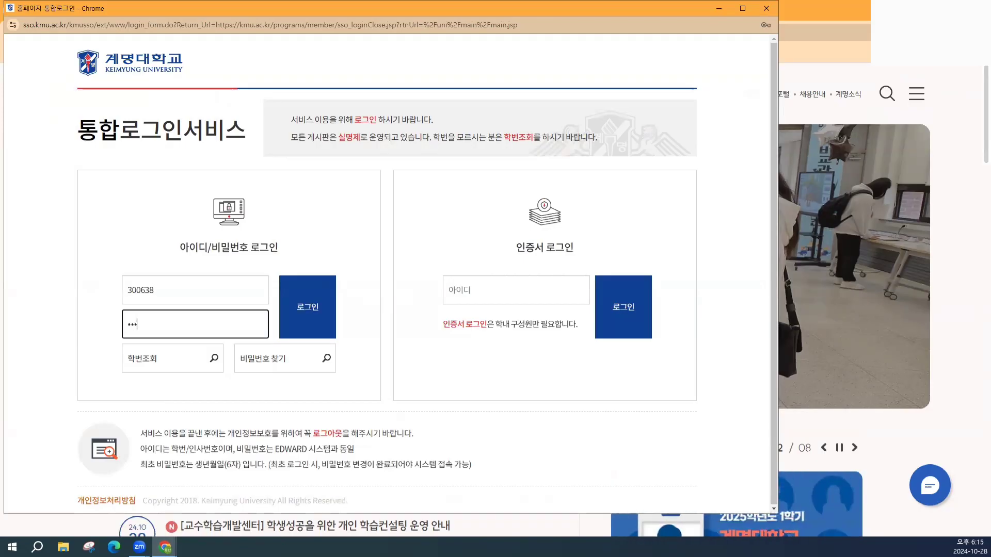
text(••)
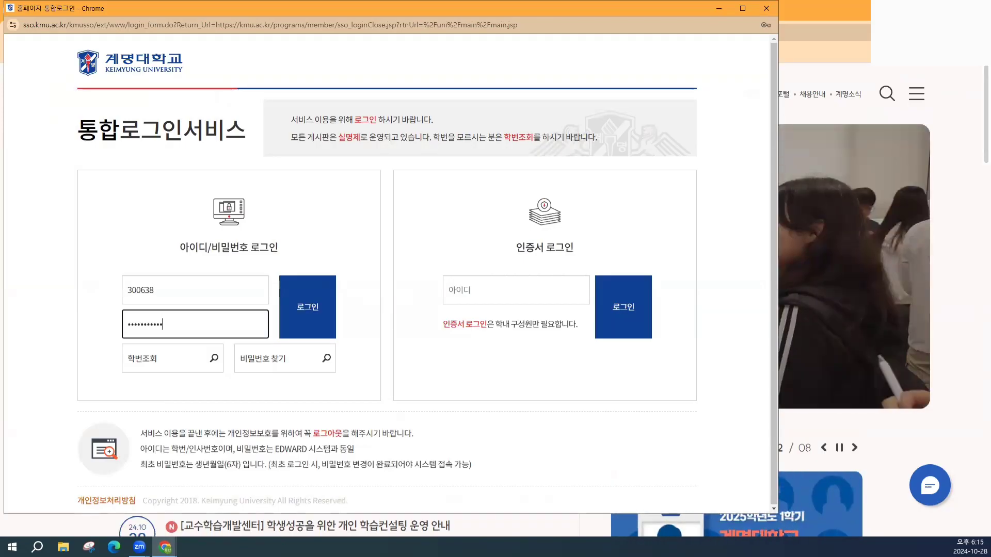
key(Return)
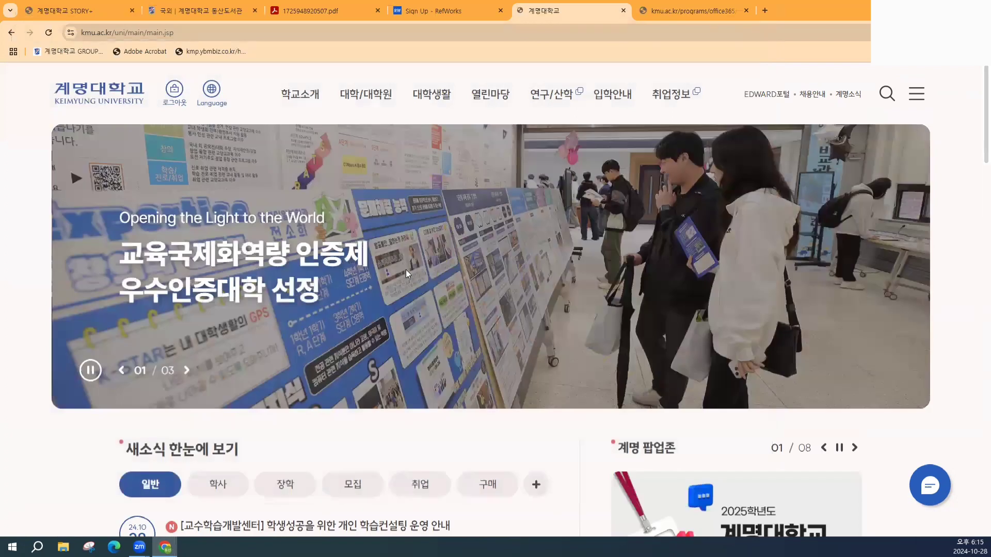
scroll(379, 258, down, 10)
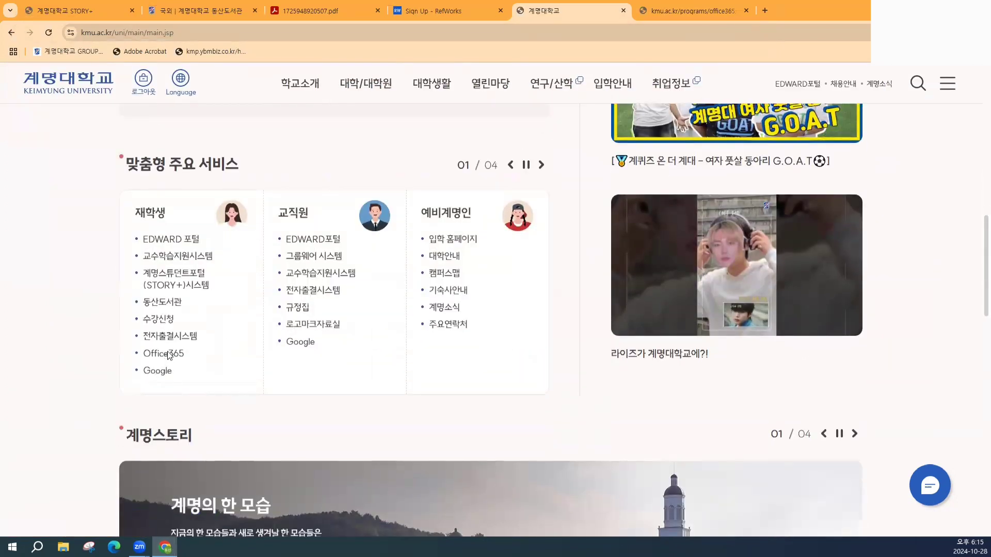
- Sign in to the school Microsoft 365 account from Office365 with its password, declining to stay signed in
click(165, 354)
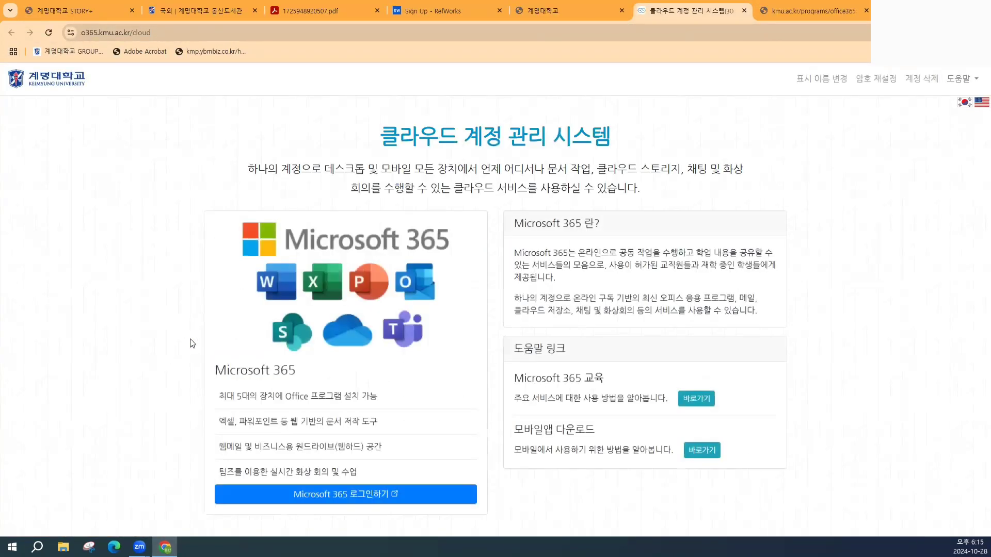
click(361, 497)
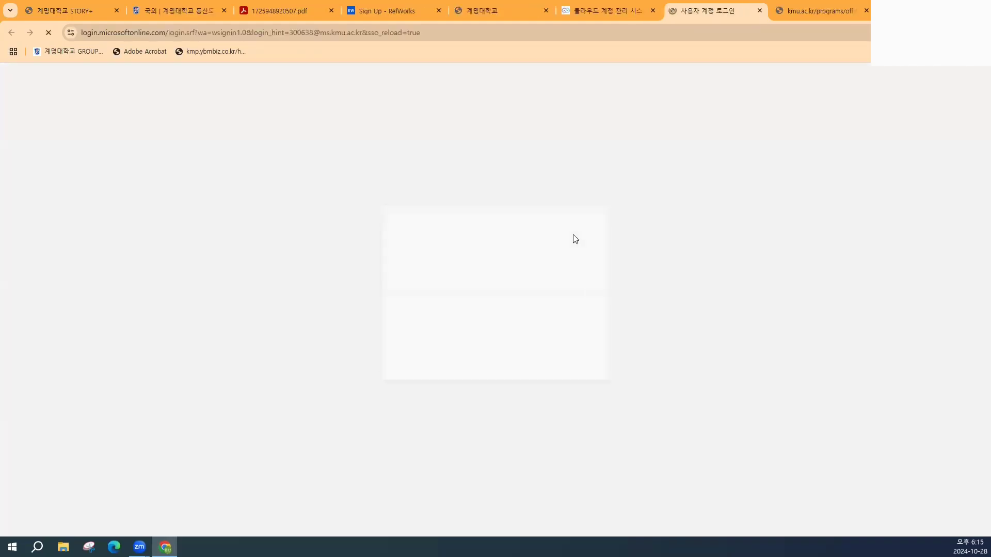
text(•••••)
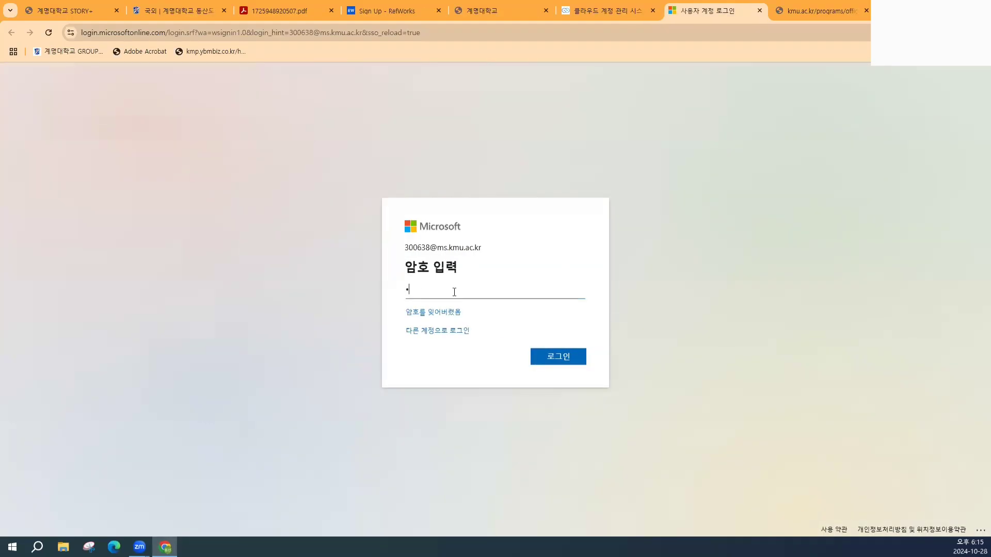
text(•••)
key(BackSpace)
key(BackSpace)
key(BackSpace)
key(BackSpace)
key(BackSpace)
key(BackSpace)
key(BackSpace)
text(••••••••)
key(Return)
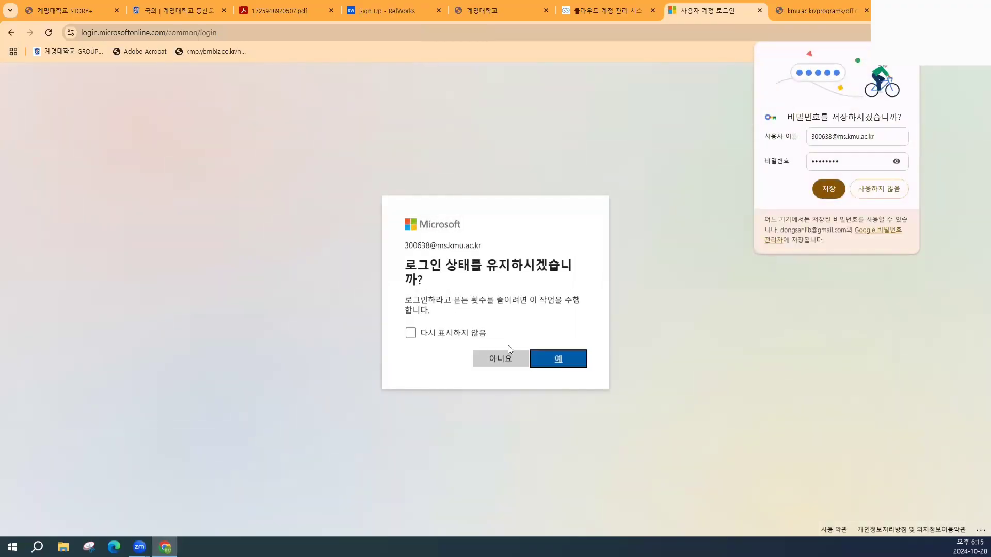
click(498, 363)
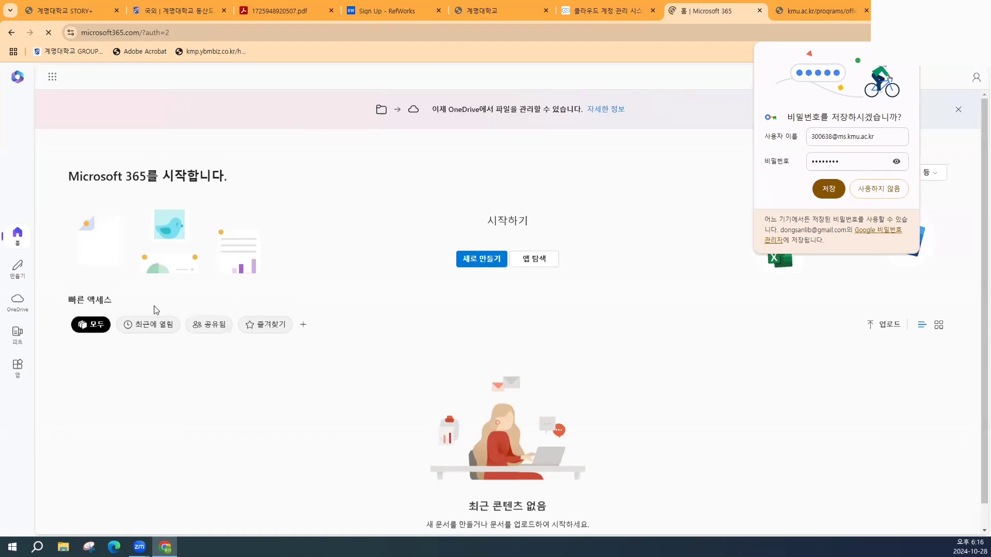
- Dismiss the save-password offer and browse the list of Microsoft 365 apps
click(905, 56)
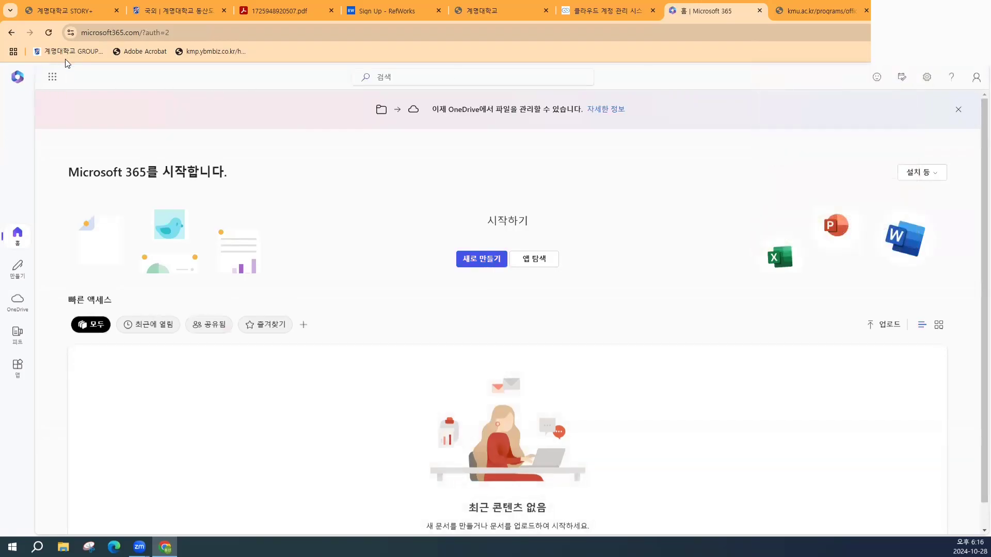
click(59, 85)
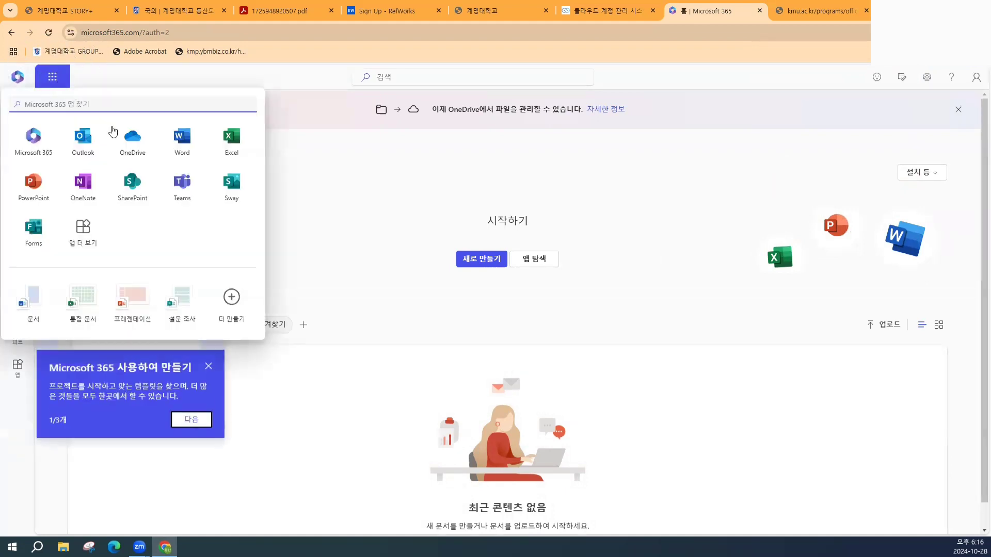
click(90, 146)
- Close the Microsoft 365 and Office365 tabs and go to RefWorks sign-in for registered users
click(759, 11)
click(714, 15)
click(761, 11)
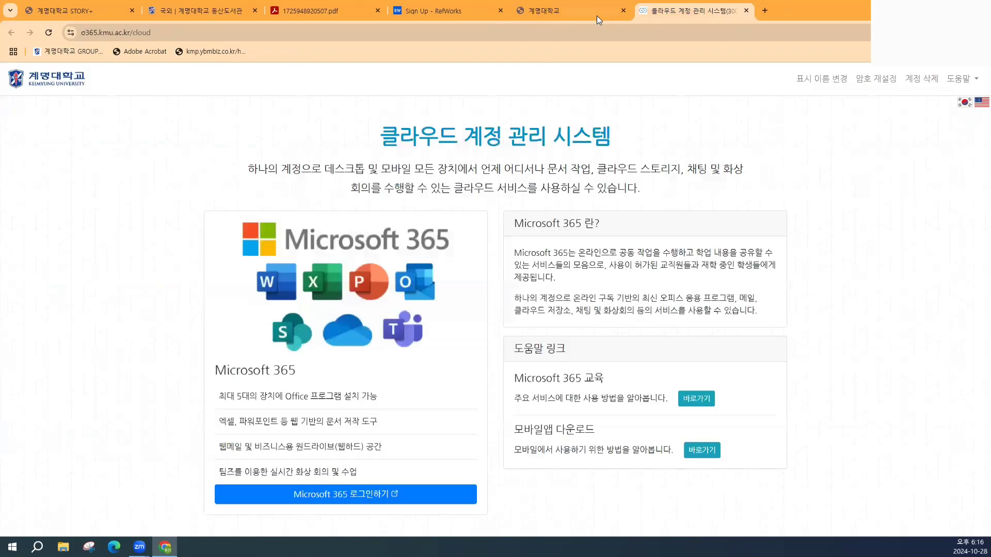
click(442, 15)
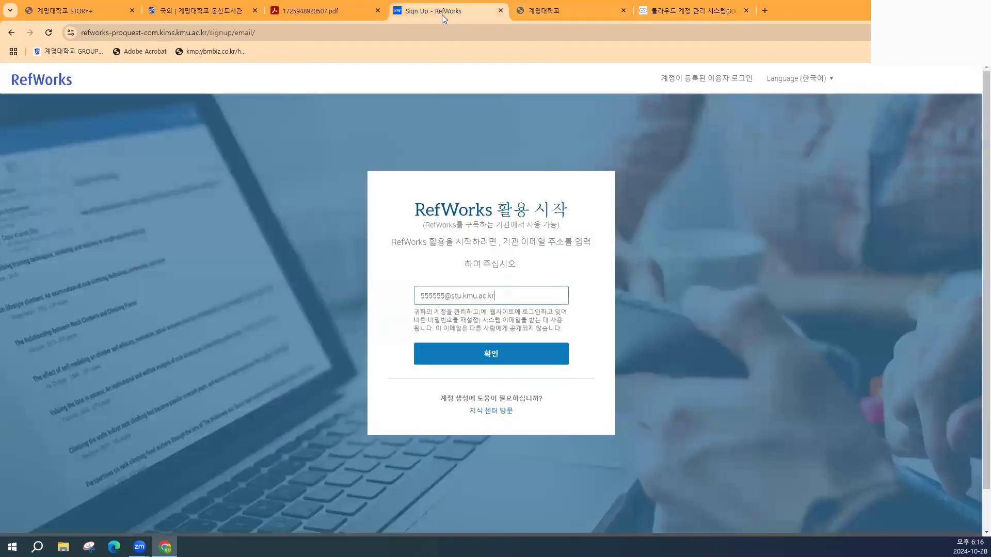
click(723, 80)
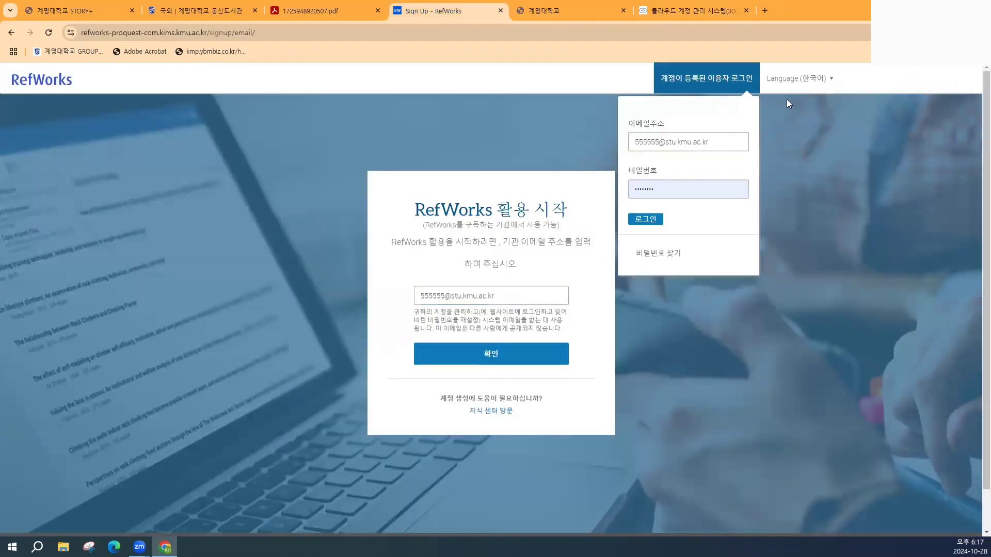
- Sign in to RefWorks using the saved institutional e-mail from browser autofill
click(717, 138)
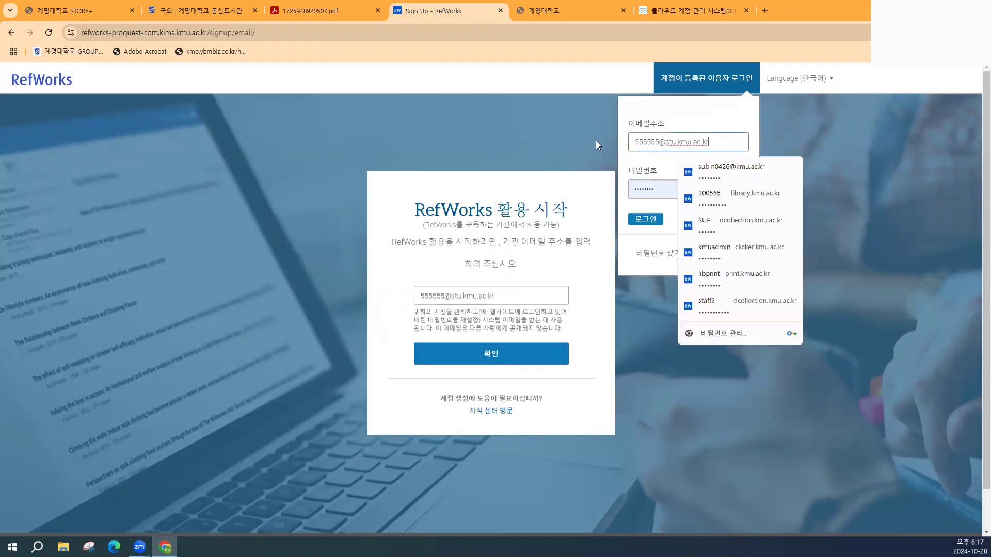
click(727, 167)
click(648, 219)
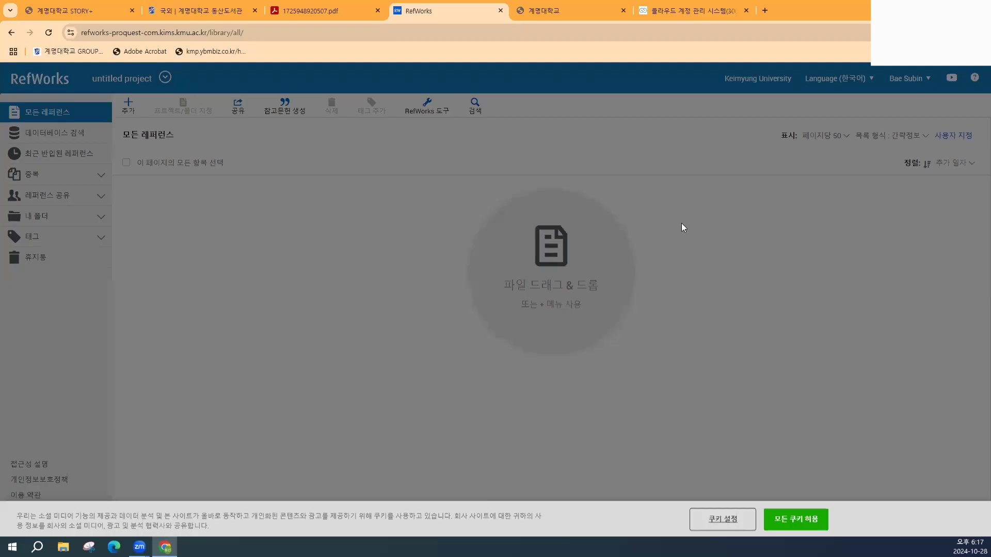
- Accept all cookies and go to the RefWorks Tools page from the RefWorks 도구 menu
click(780, 518)
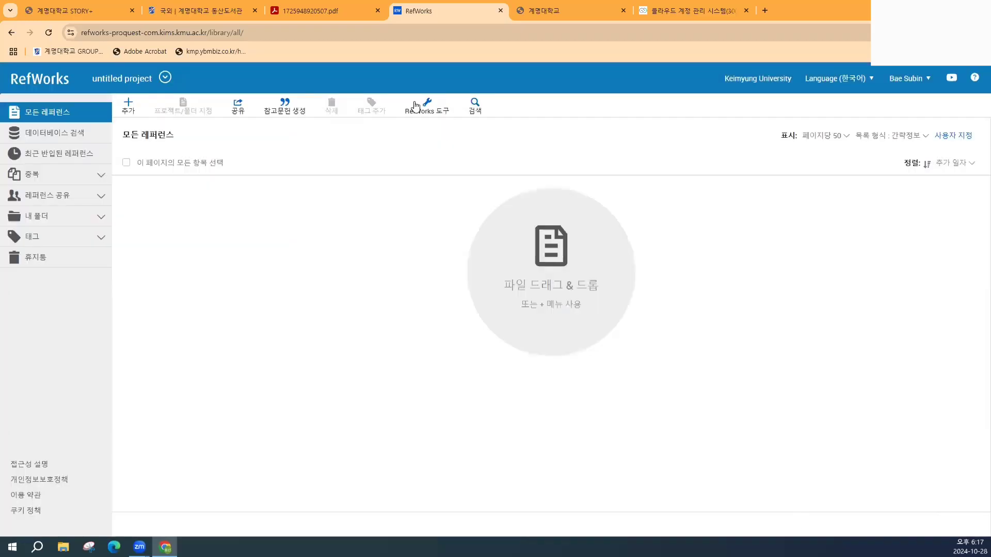
click(427, 119)
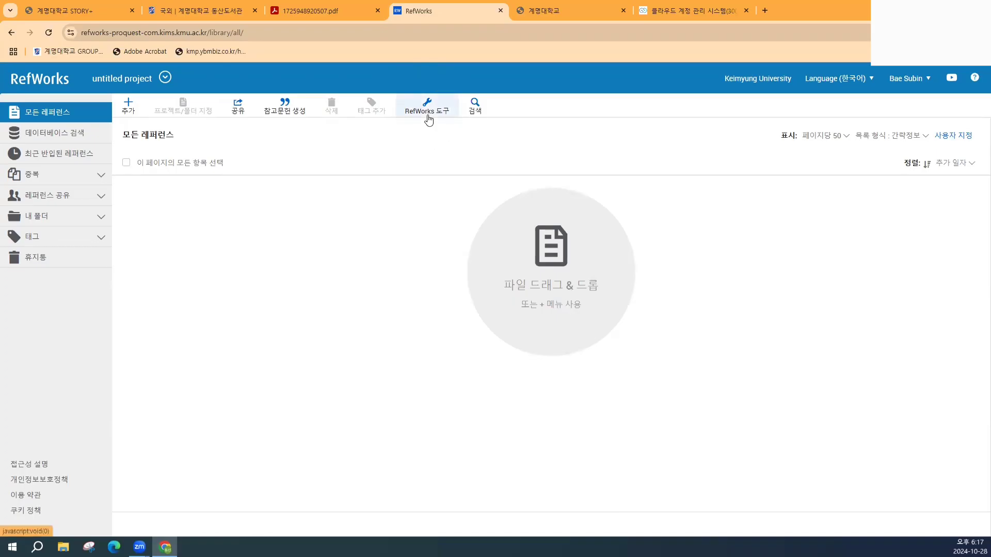
click(427, 119)
click(428, 114)
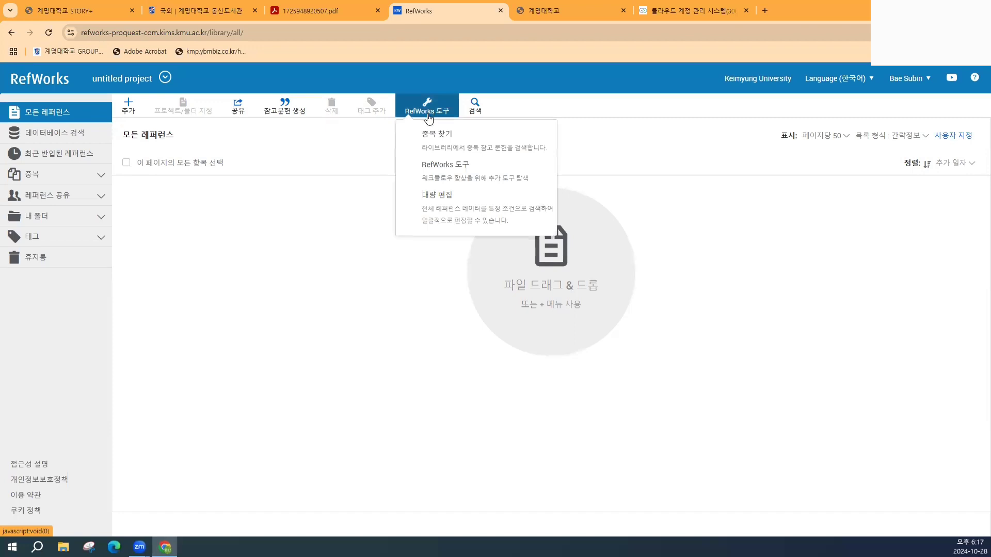
click(472, 177)
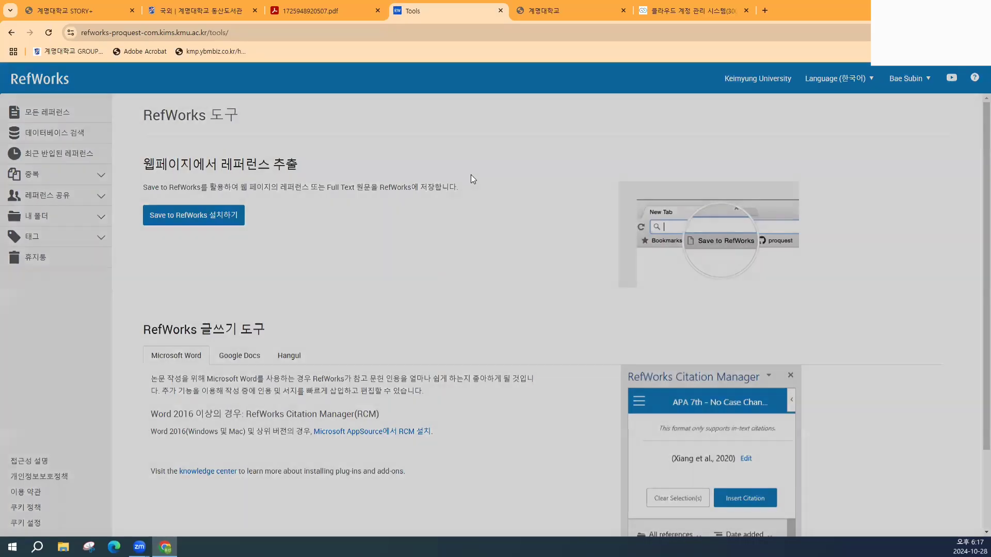
click(798, 520)
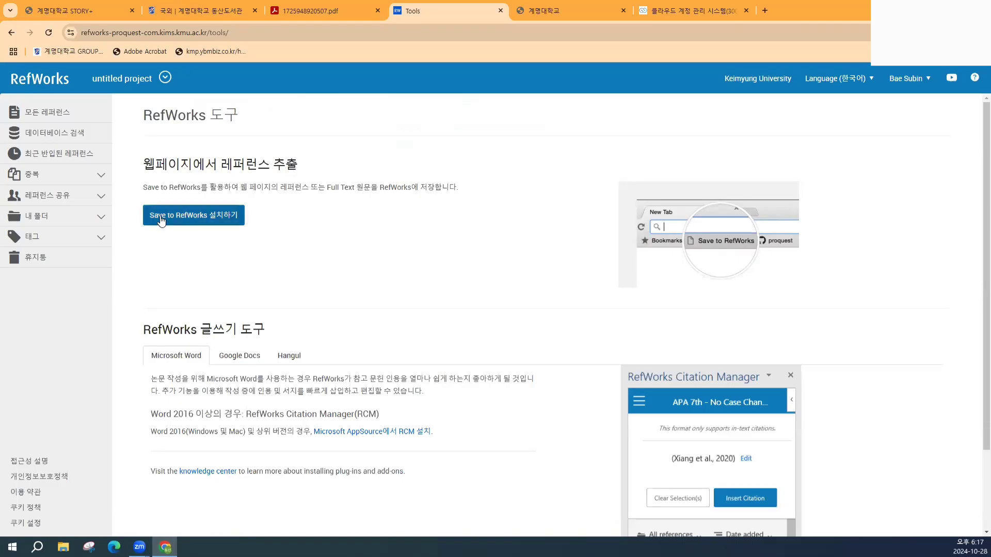
- Drag the Save to RefWorks button from its install instructions onto the bookmarks bar
click(202, 216)
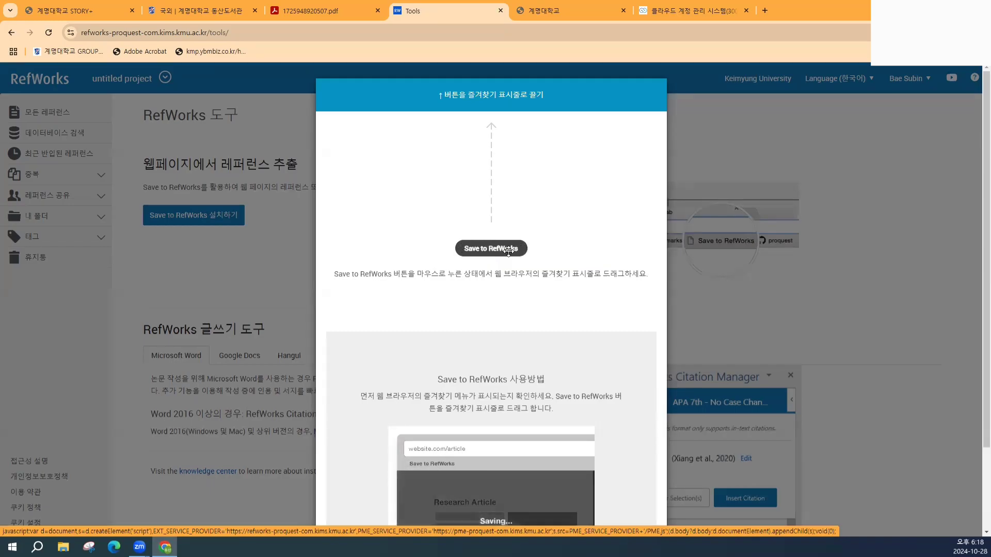
mouse_move(507, 248)
mouse_down()
mouse_move(474, 171)
mouse_move(343, 95)
mouse_move(318, 55)
mouse_up()
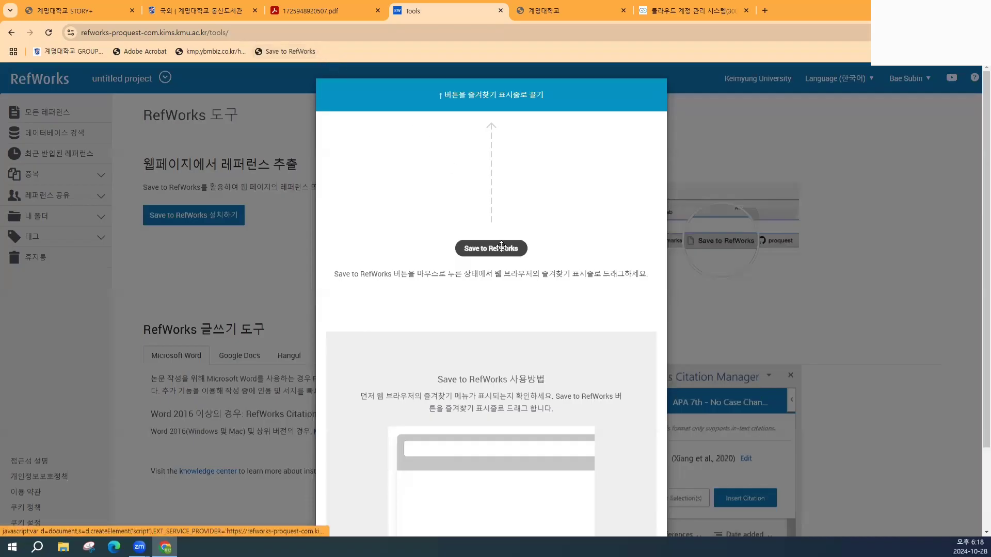
mouse_move(497, 249)
mouse_down()
mouse_move(464, 152)
mouse_move(429, 91)
mouse_move(372, 63)
mouse_up()
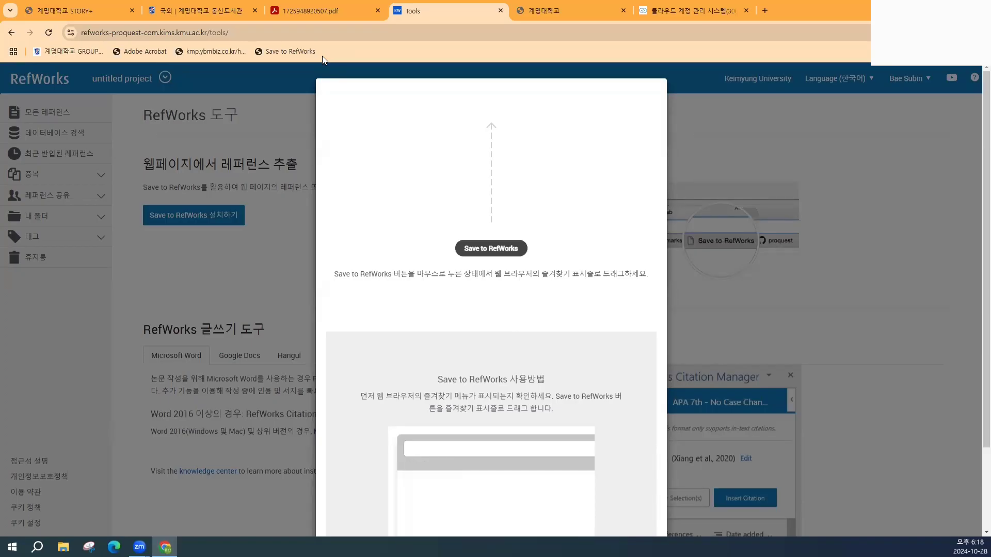
click(287, 139)
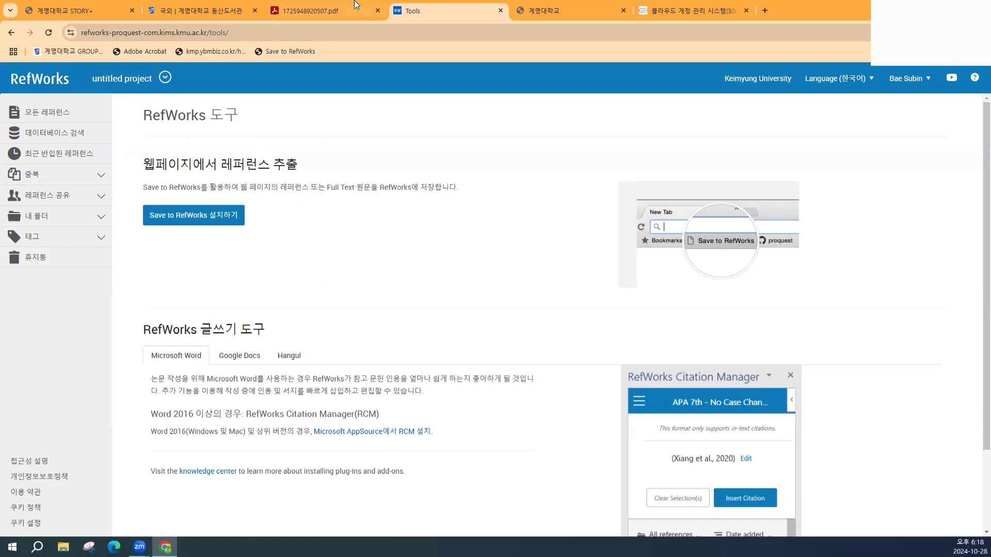
click(284, 49)
click(980, 32)
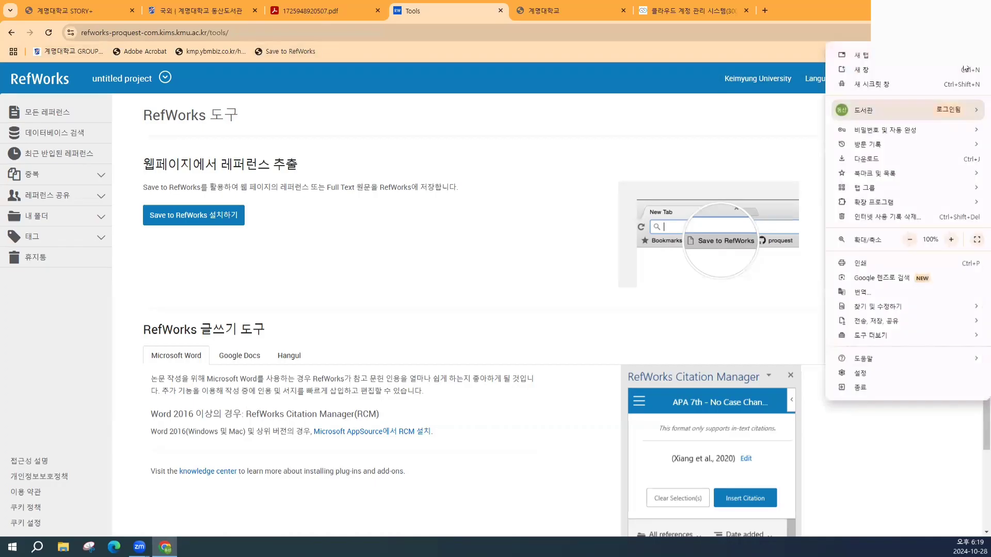
mouse_move(897, 175)
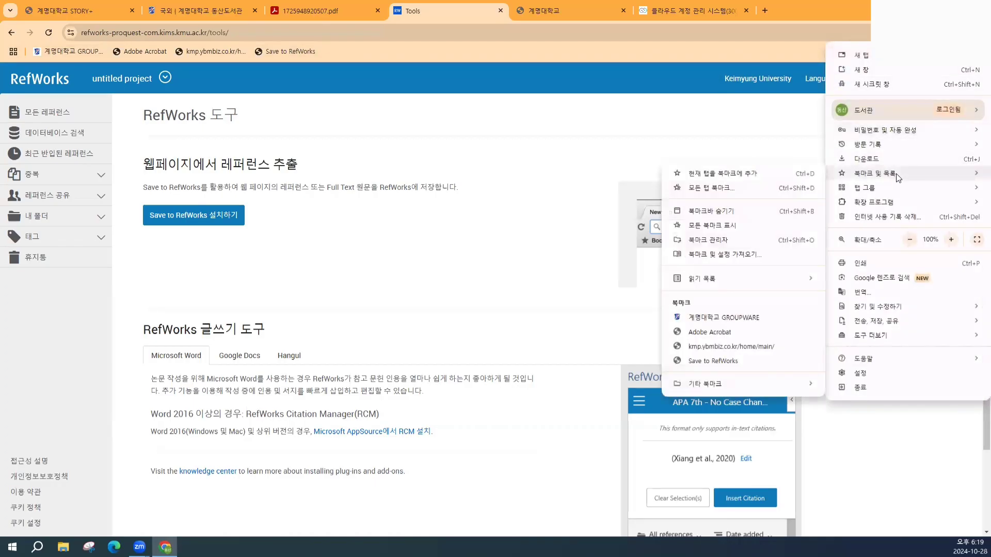
click(748, 211)
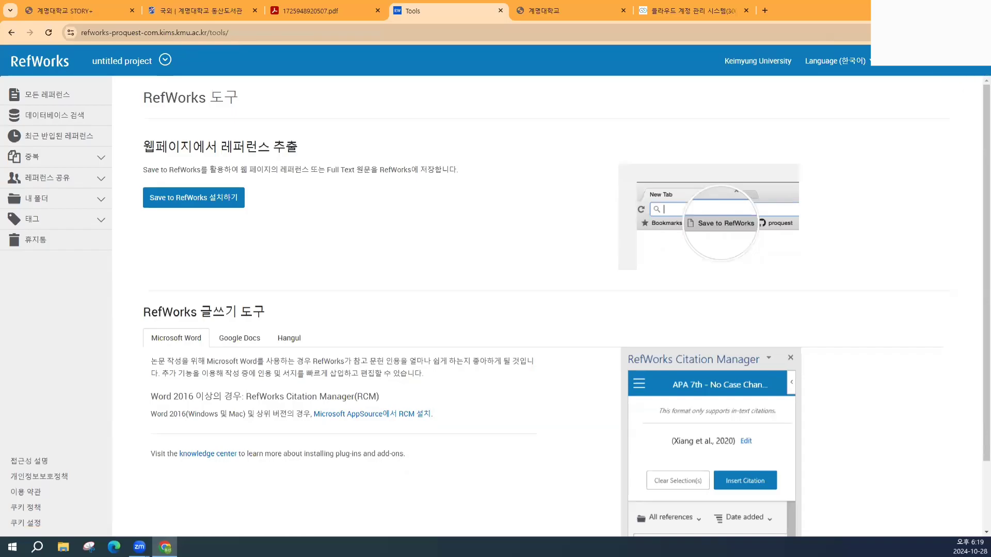
click(980, 33)
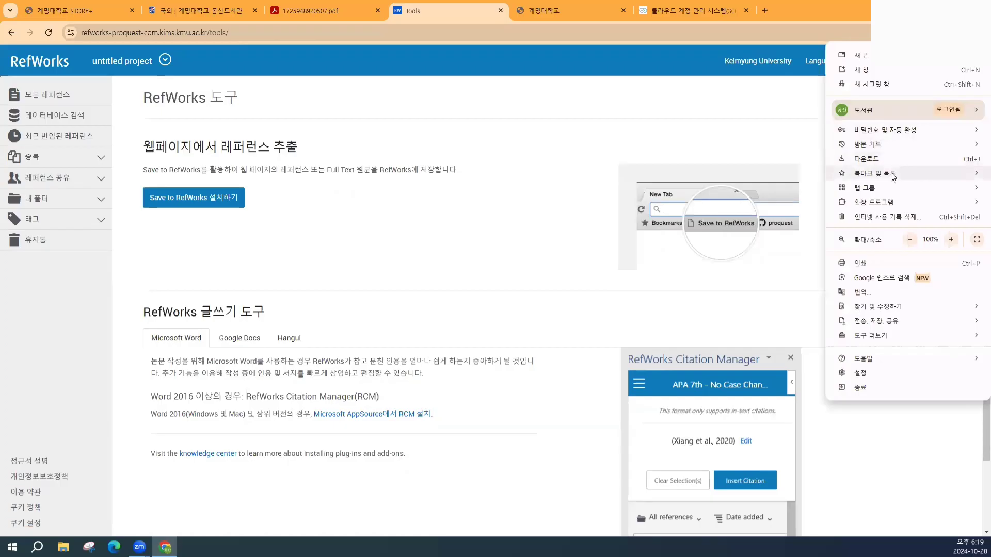
mouse_move(893, 176)
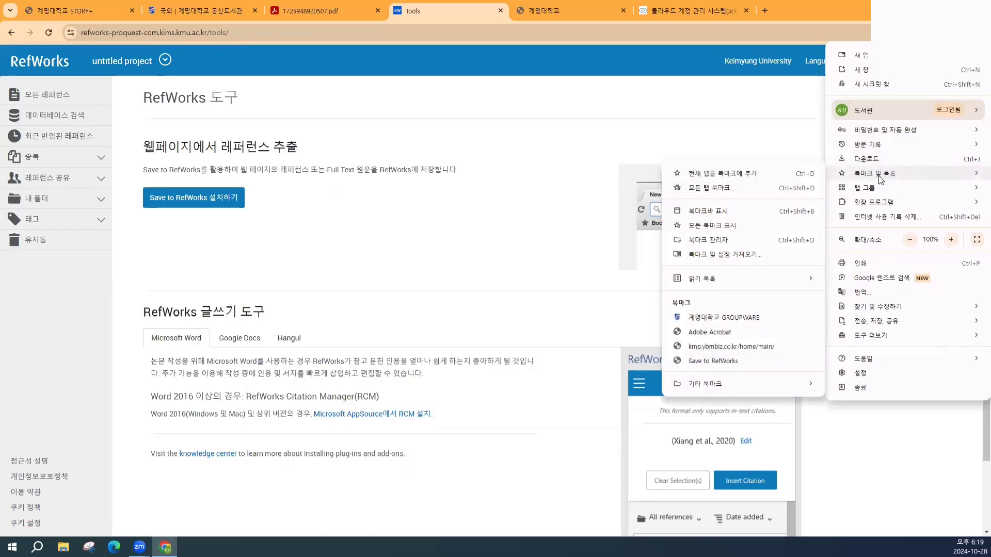
key(ctrl)
key(ctrl)
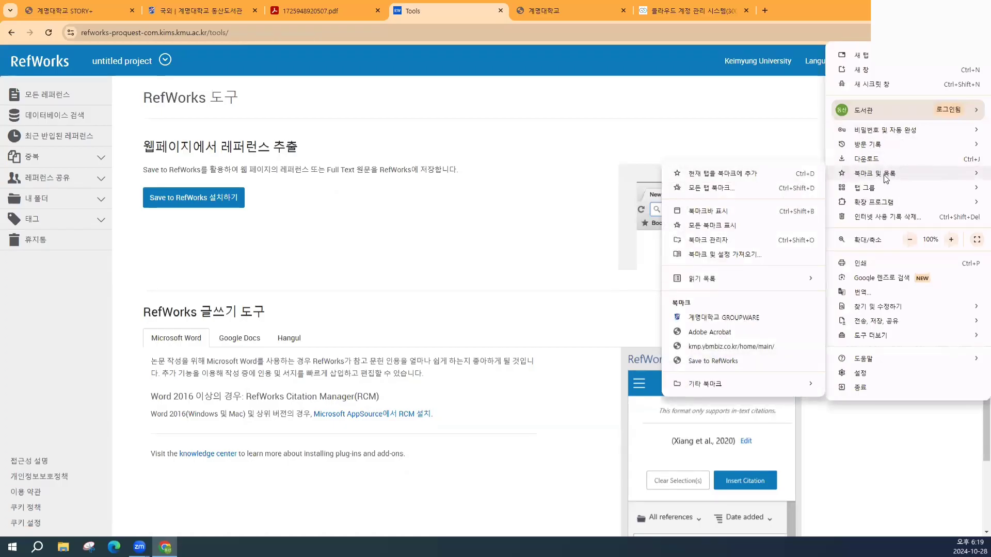
click(707, 211)
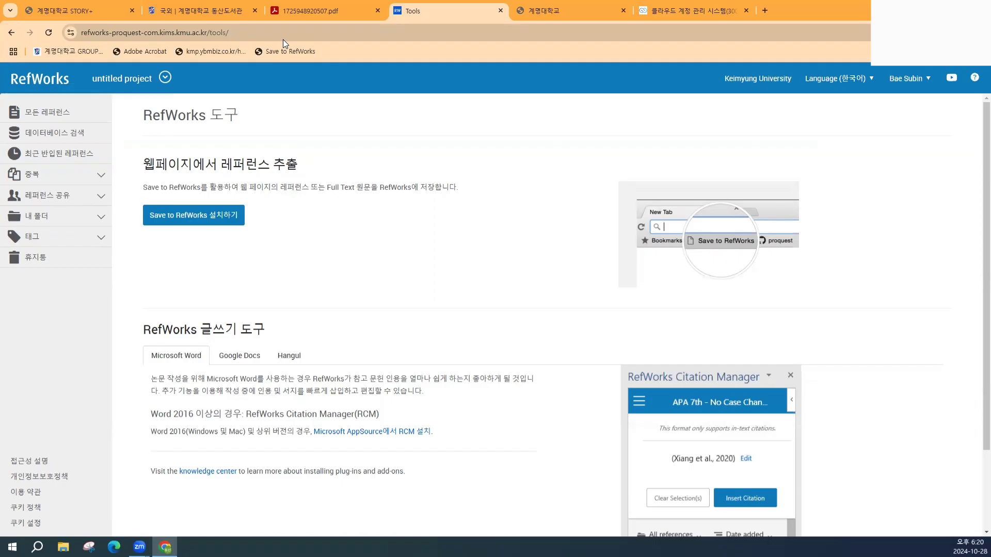
- Re-add the Save to RefWorks bookmarklet to the bookmarks bar, then return to the reference library
click(217, 219)
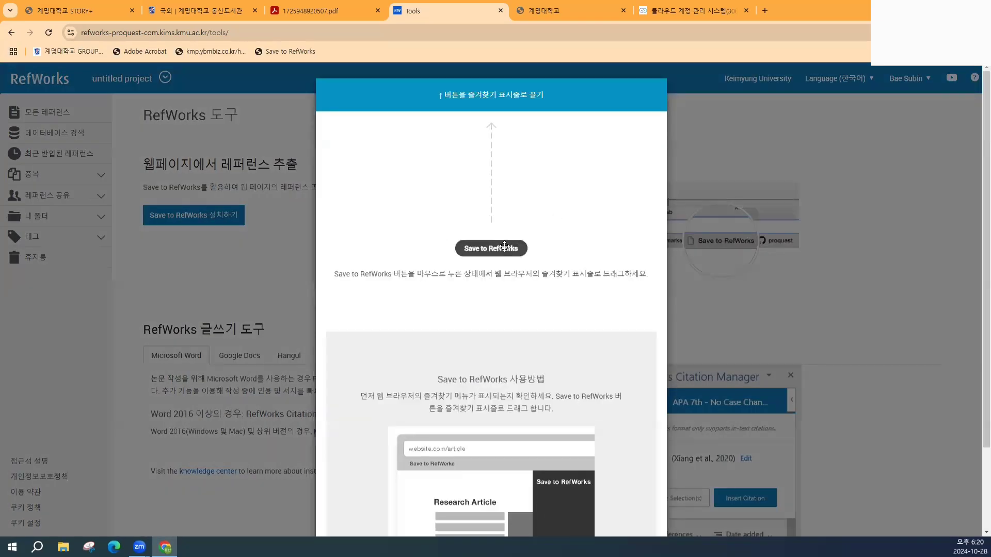
mouse_move(504, 246)
mouse_down()
mouse_move(475, 137)
mouse_move(374, 57)
mouse_up()
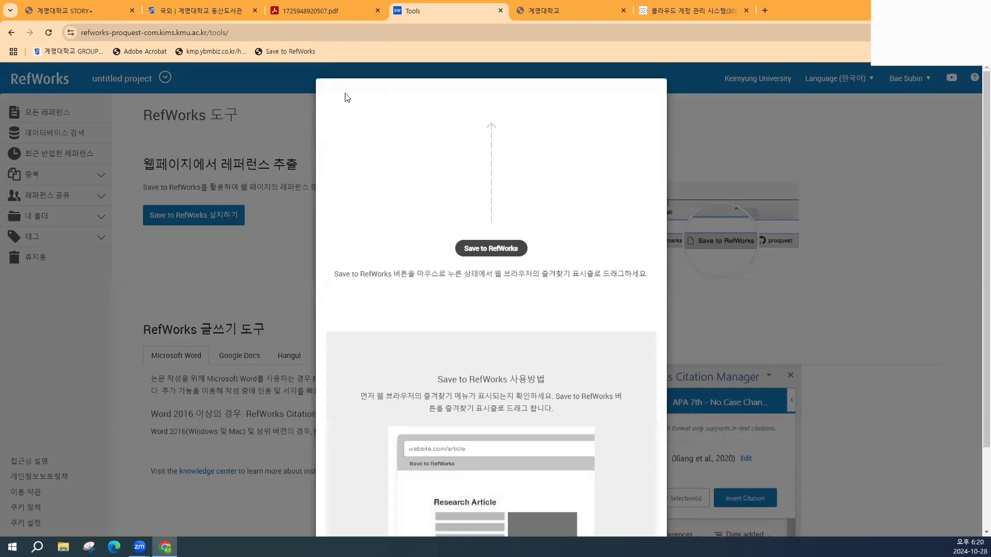
click(270, 86)
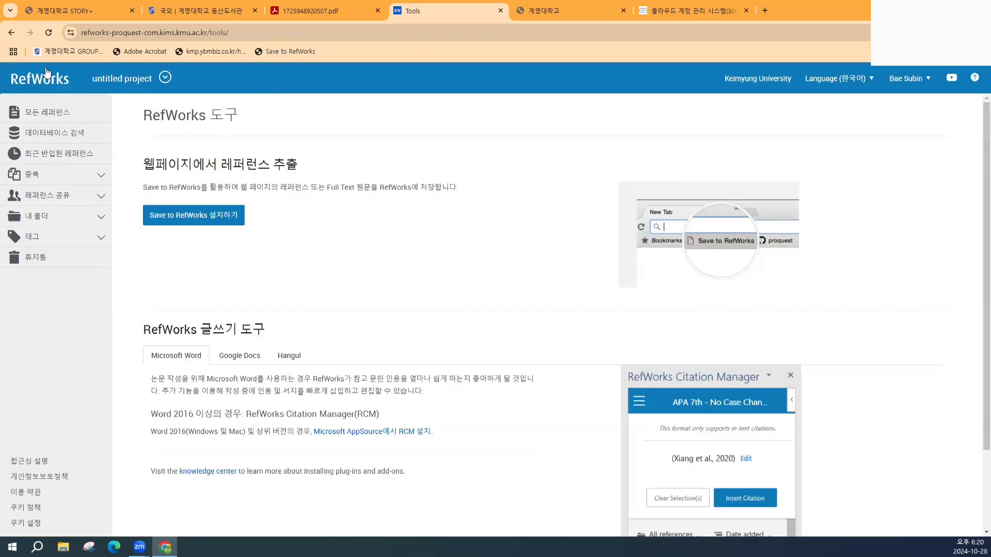
click(48, 79)
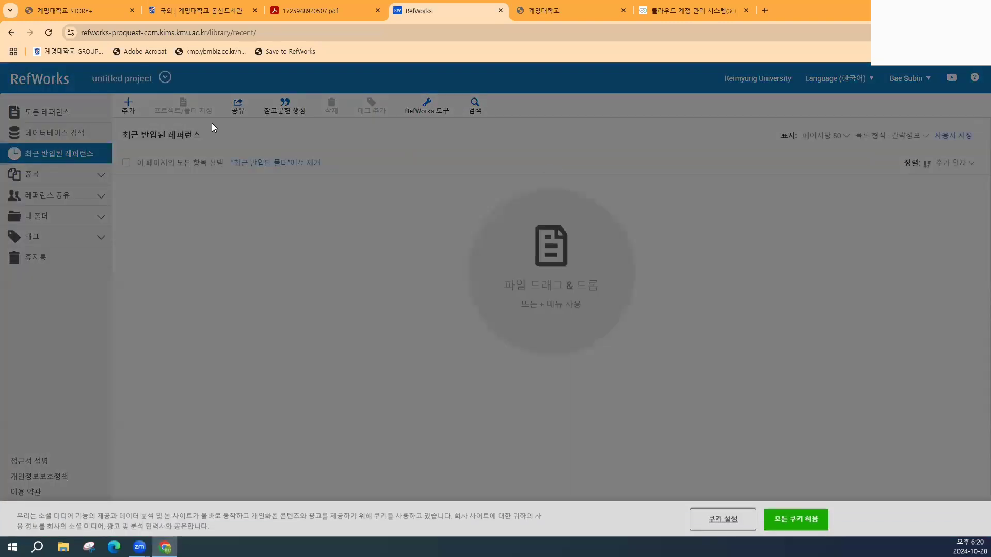
- Accept all cookies on the Recently imported references page
click(794, 519)
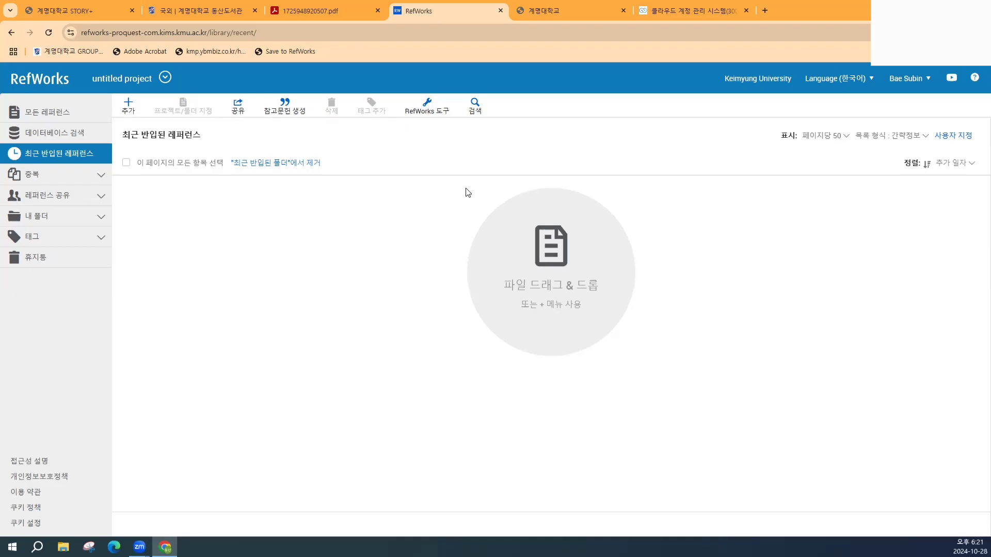
click(133, 114)
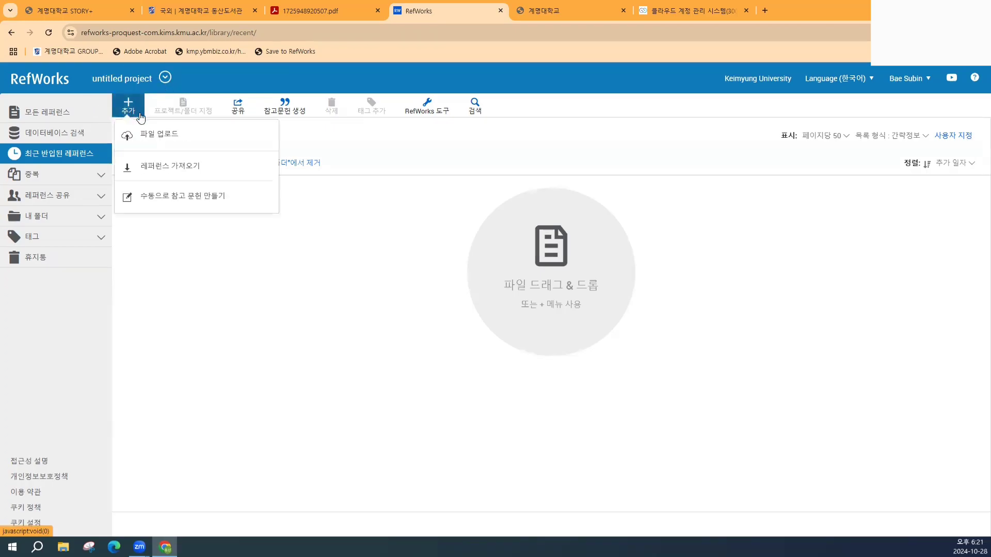
click(149, 135)
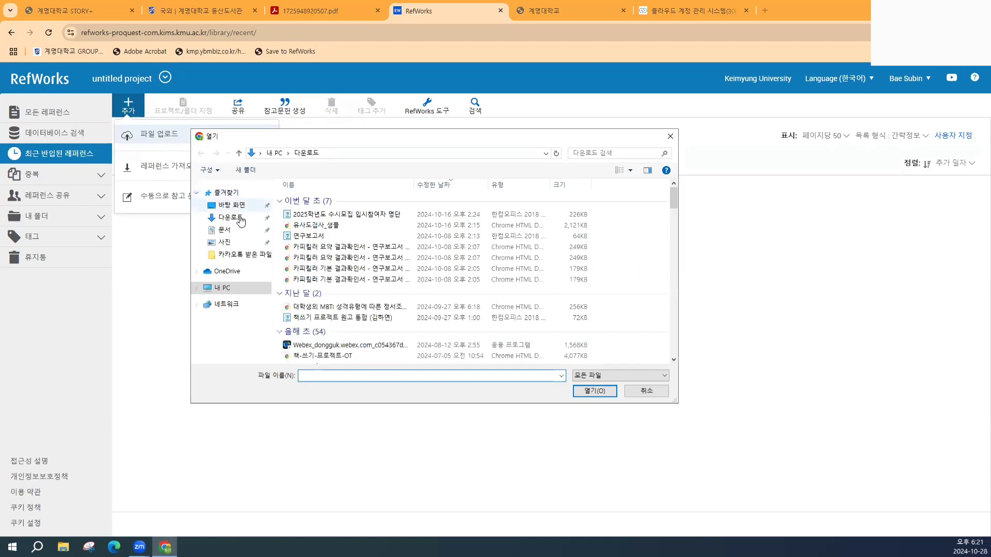
click(246, 206)
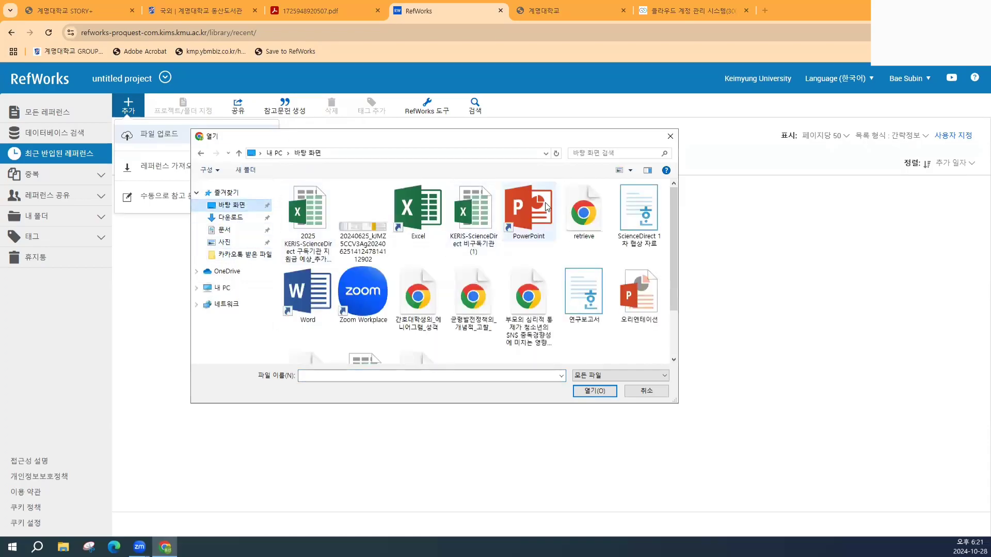
scroll(540, 216, down, 1)
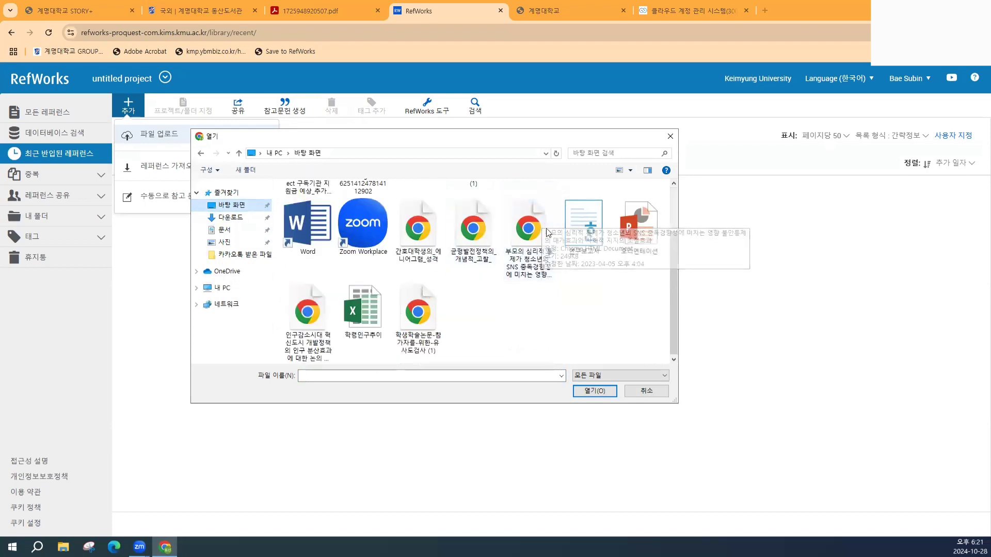
click(644, 392)
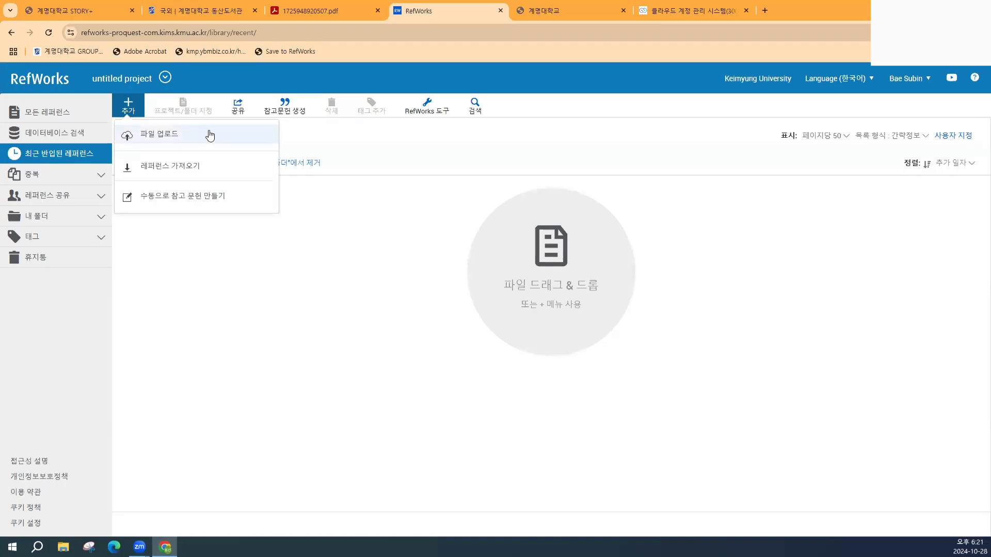
click(128, 108)
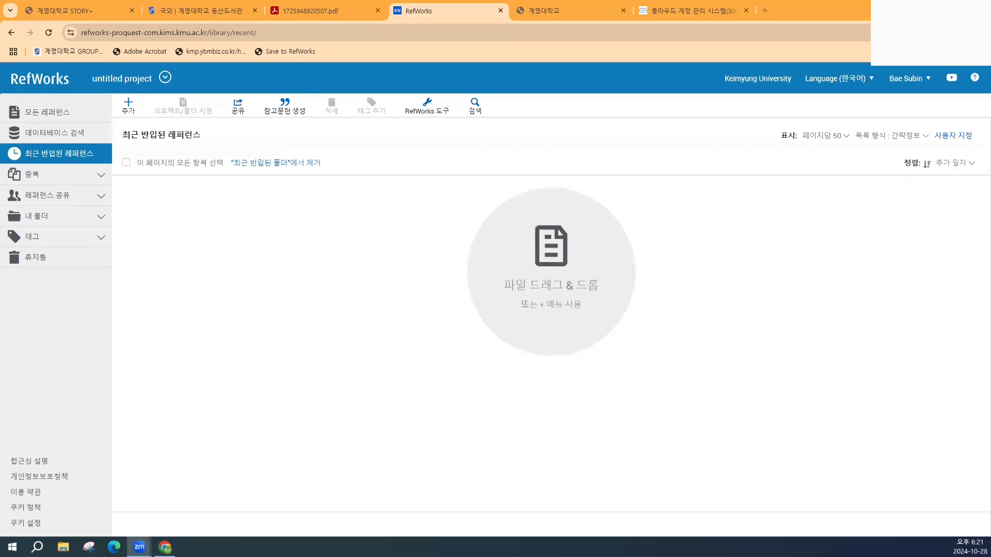
- Drag the article PDF from the desktop onto the 파일 드래그 & 드롭 drop zone
drag(43, 295, 397, 285)
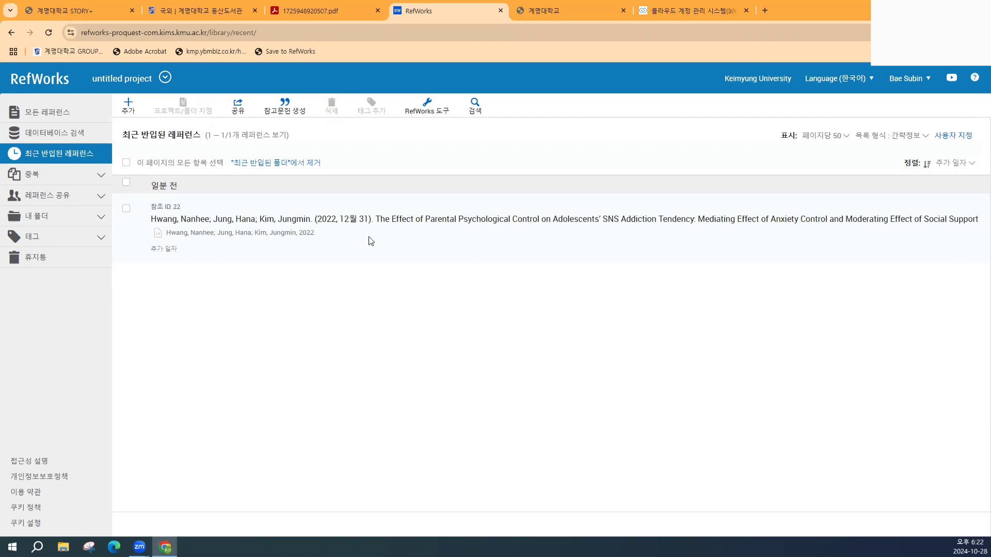
- Open the SNS addiction article's detail panel and scroll through its authors, abstract and PDF
click(395, 241)
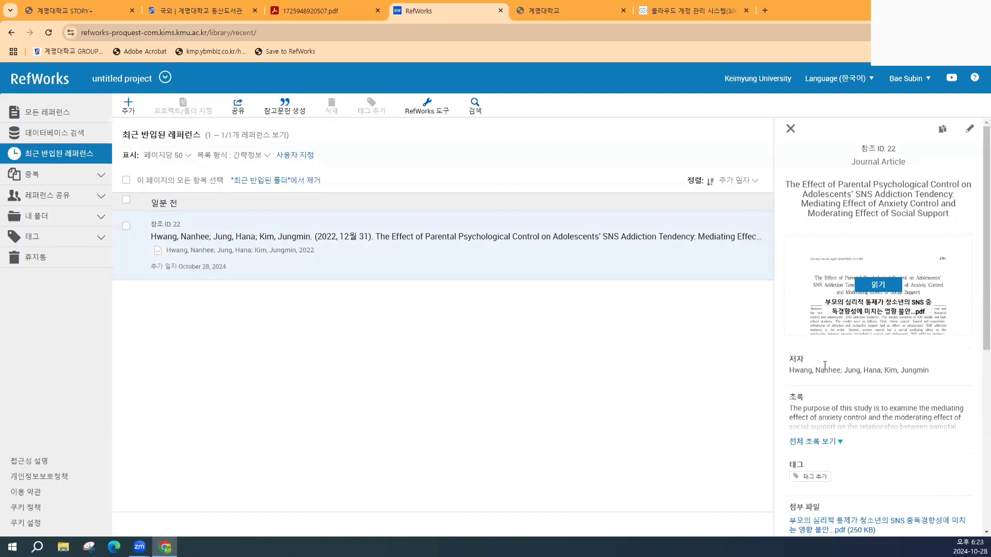
scroll(824, 364, down, 3)
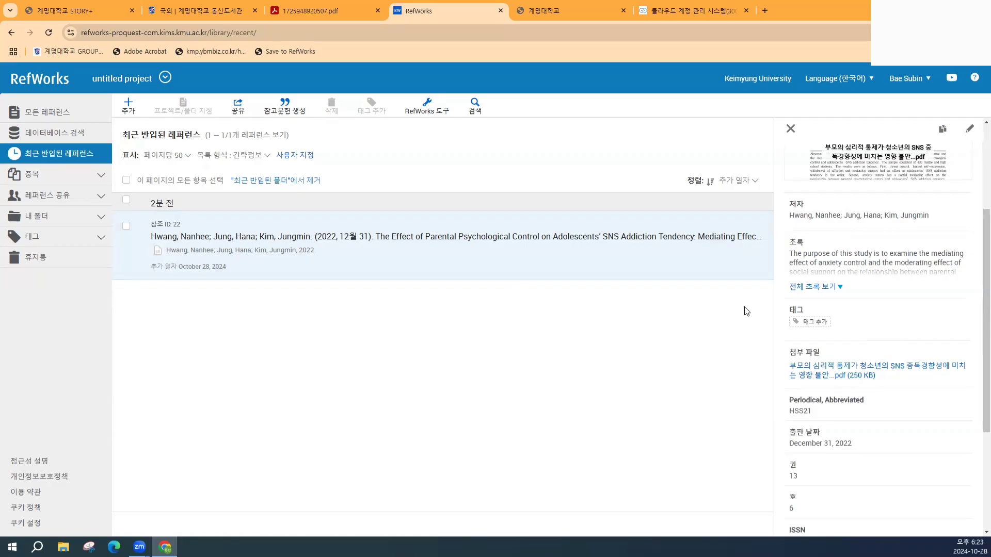
- Open the attached 15-page PDF in the reader and try its download and print buttons
click(840, 371)
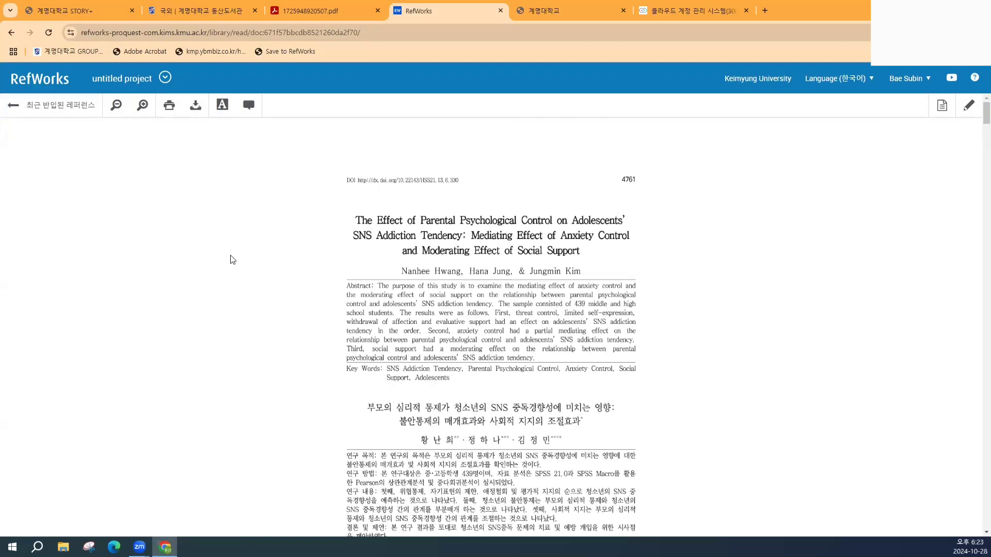
click(197, 110)
click(170, 110)
click(170, 109)
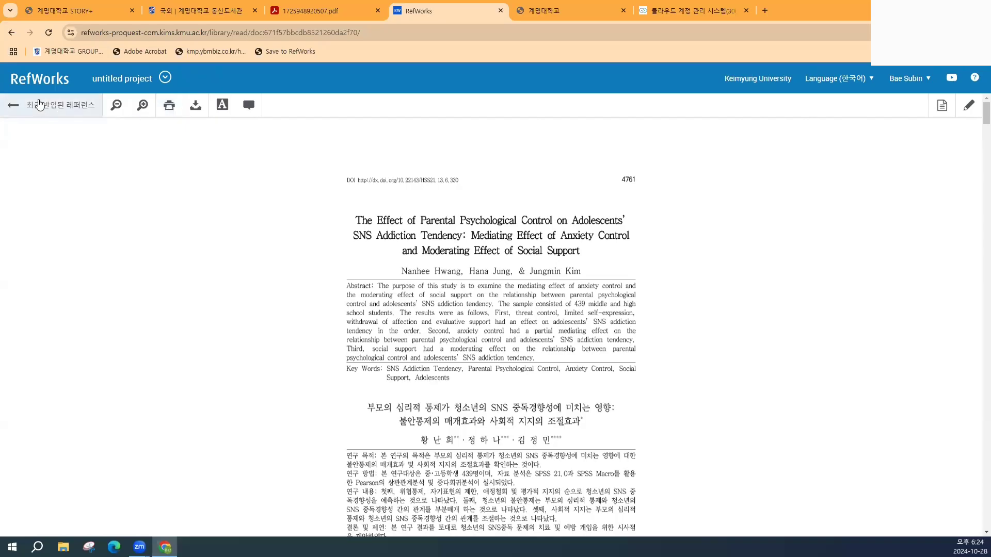
- Leave the PDF reader and return to the Recently imported references list with the 2022 article
click(13, 106)
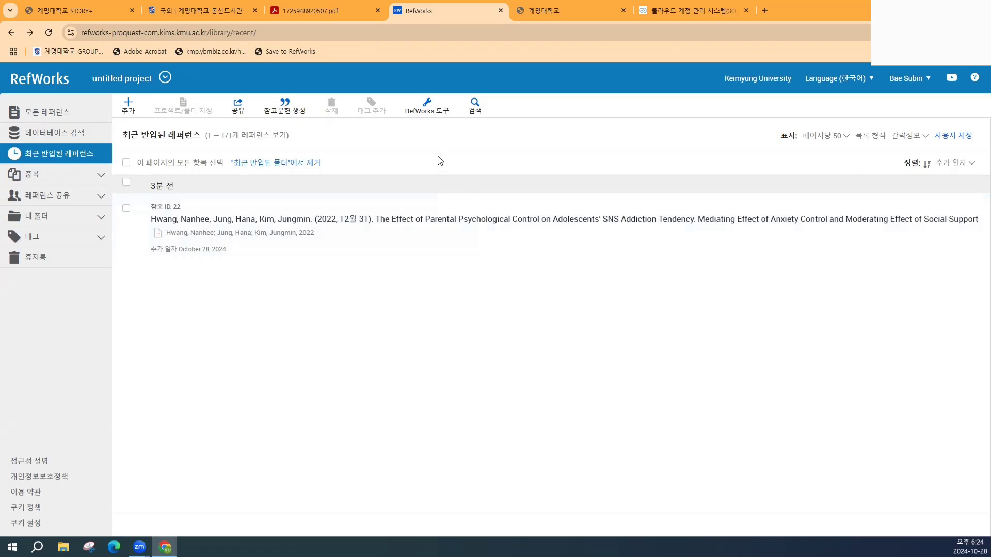
- On the Dongsan Library 학술DB page, switch from the foreign to the domestic (국내) database list
click(197, 6)
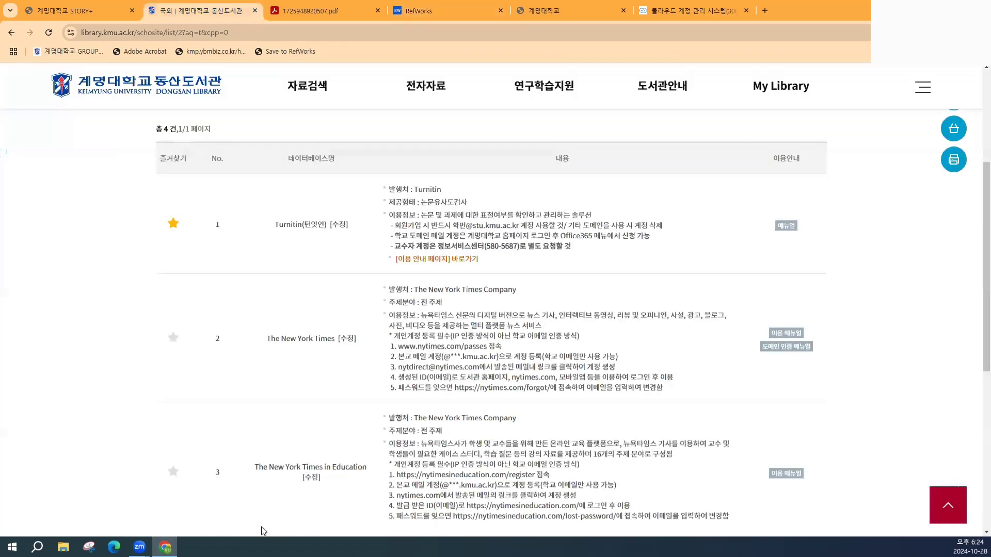
scroll(350, 297, up, 3)
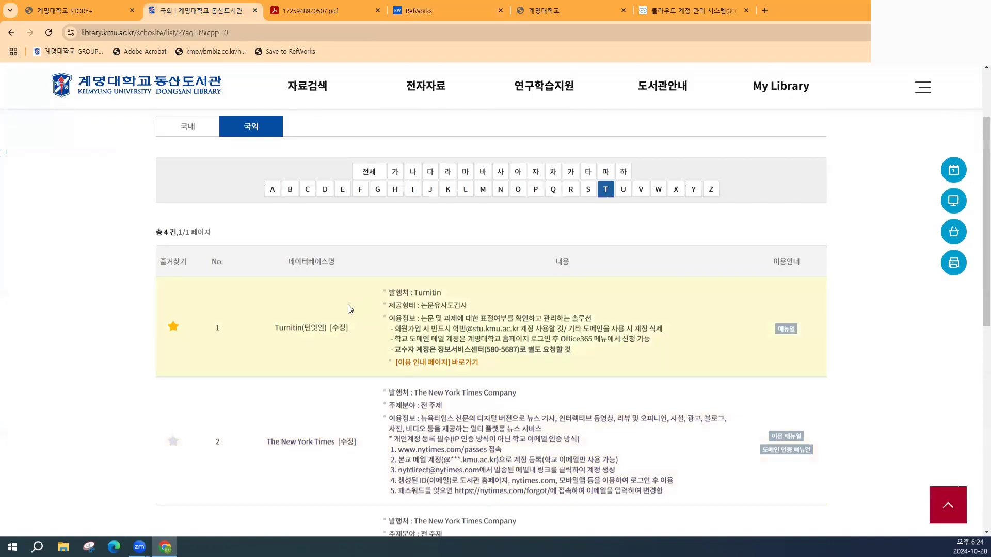
scroll(348, 304, up, 2)
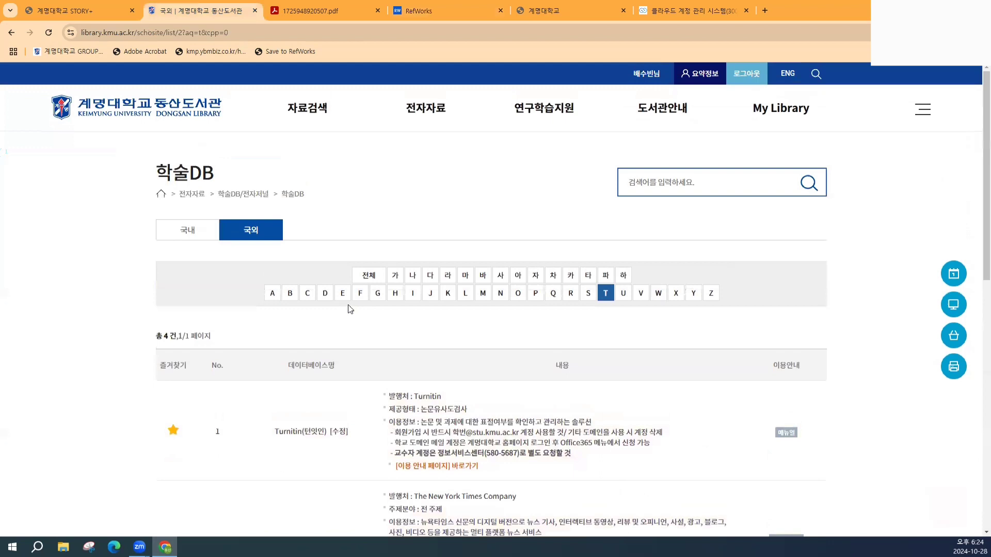
click(202, 237)
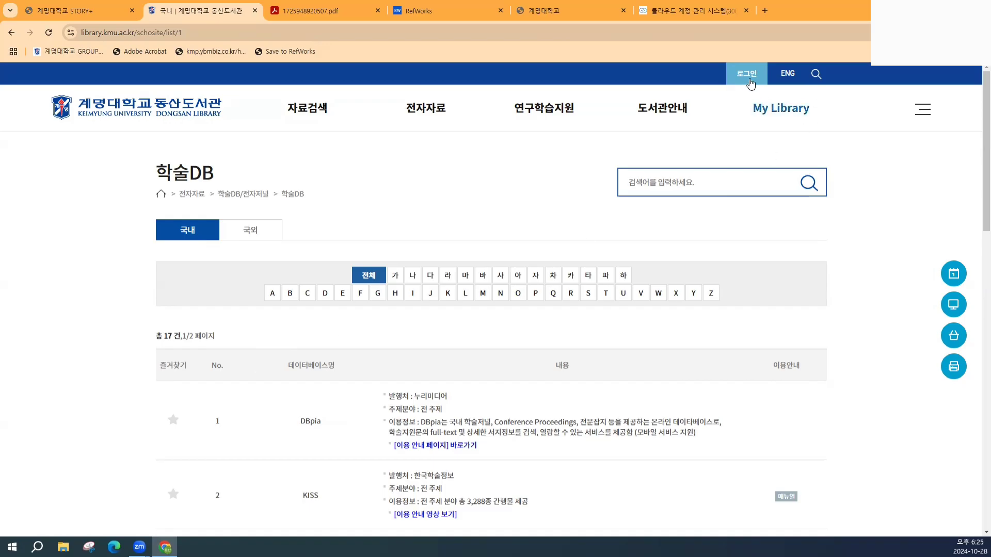
- Log in to the Dongsan Library website with the user ID and password
click(761, 109)
double_click(413, 316)
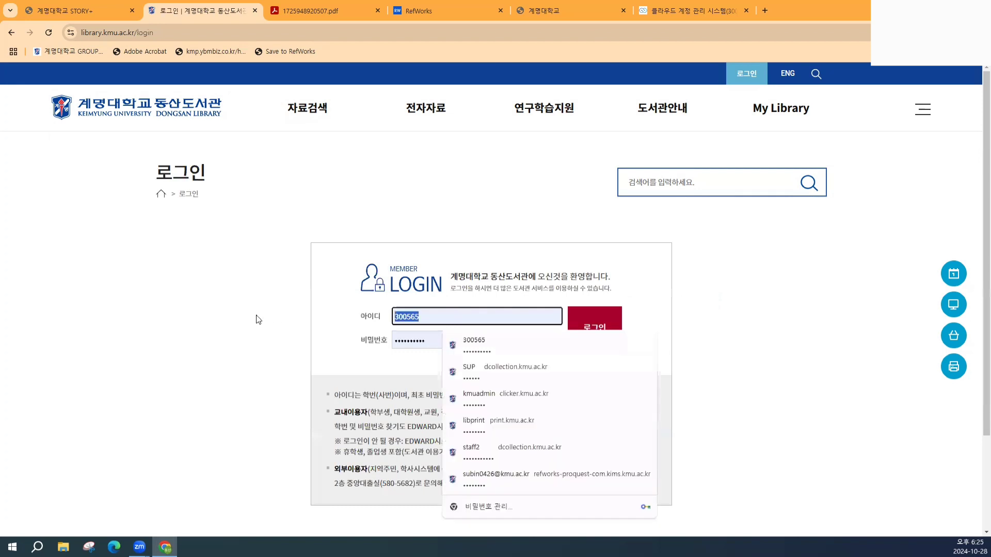
text(300638)
key(Tab)
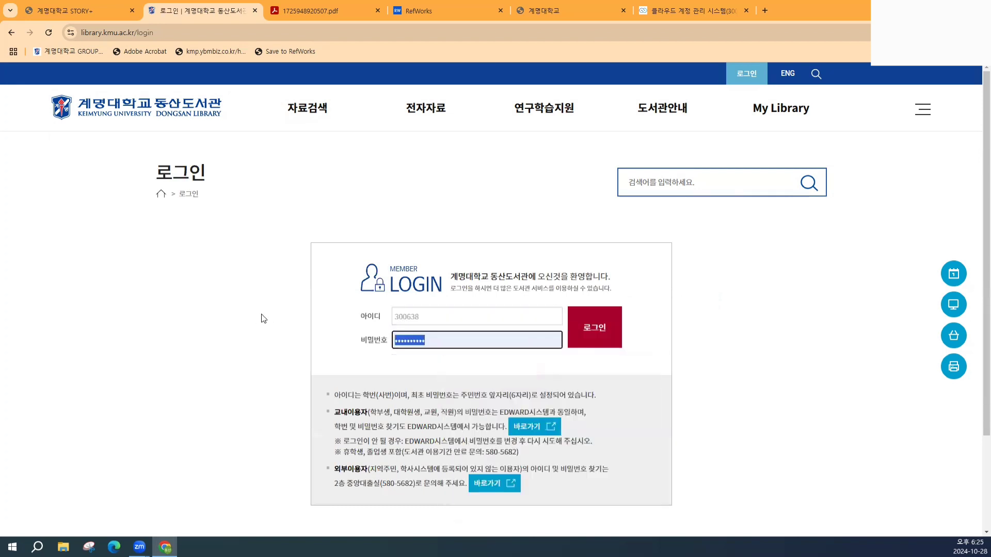
text(***********)
key(Return)
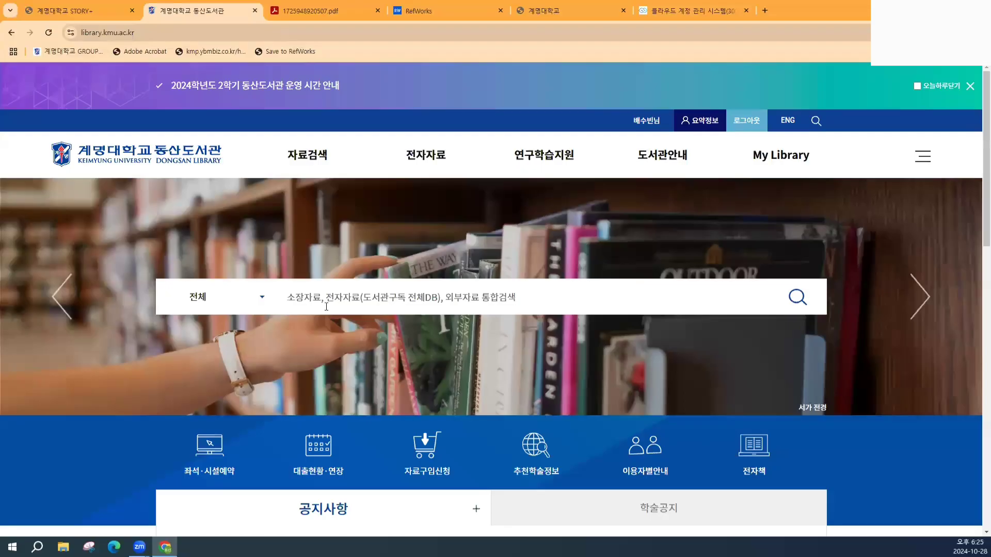
- Go to 전자자료 > 학술DB and scroll down to the DBpia entry among the 17 domestic databases
click(425, 170)
click(426, 170)
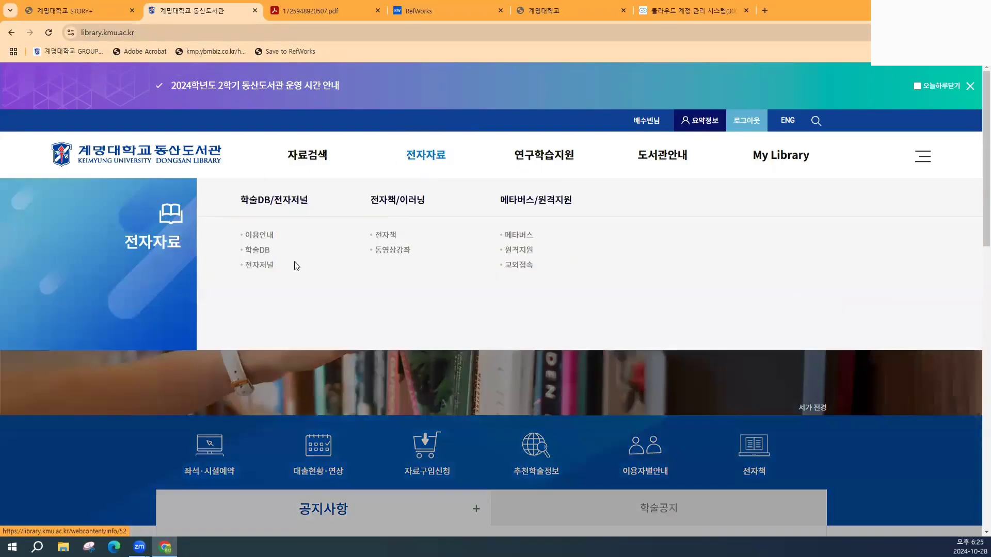
click(254, 251)
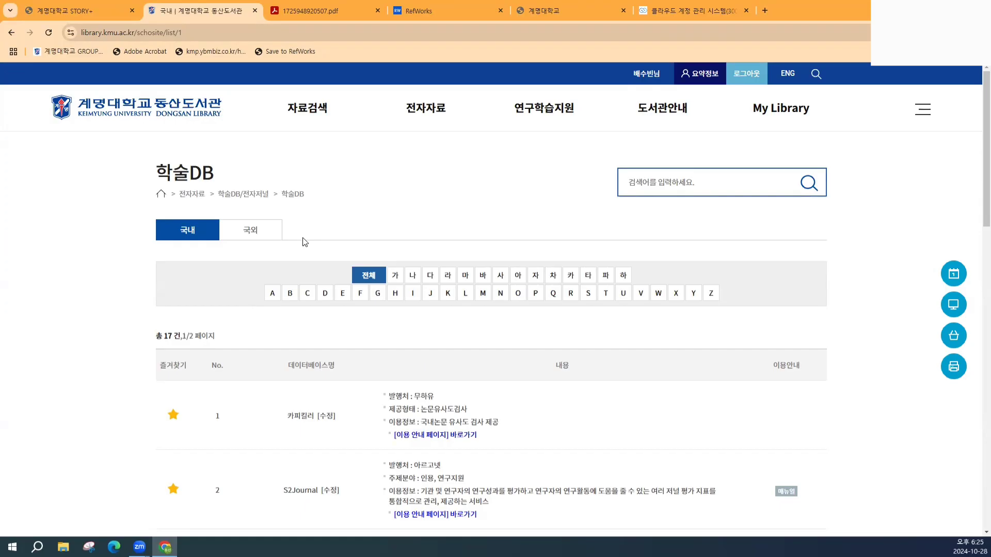
scroll(303, 245, down, 5)
scroll(303, 251, down, 2)
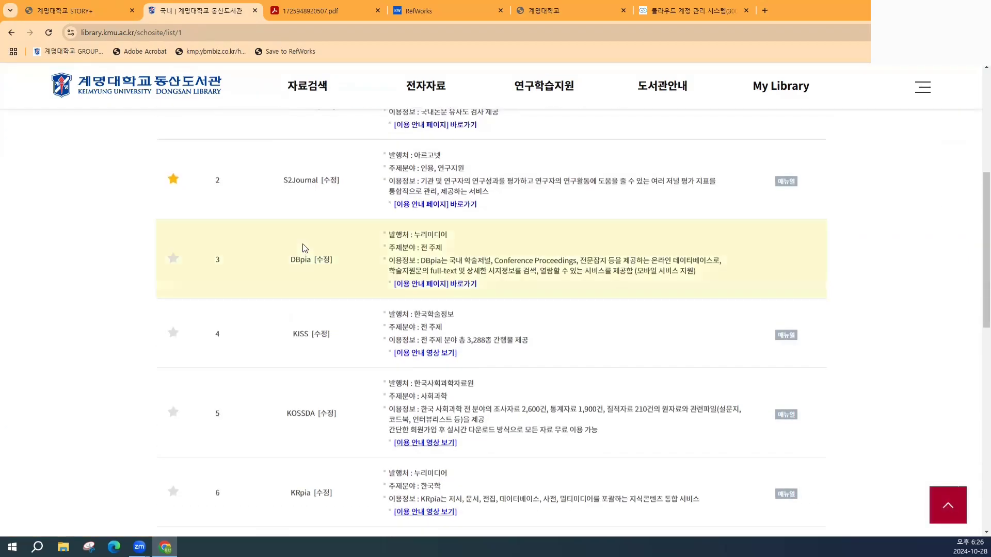
- Open DBpia and search articles for 'SNS 중독'
click(305, 261)
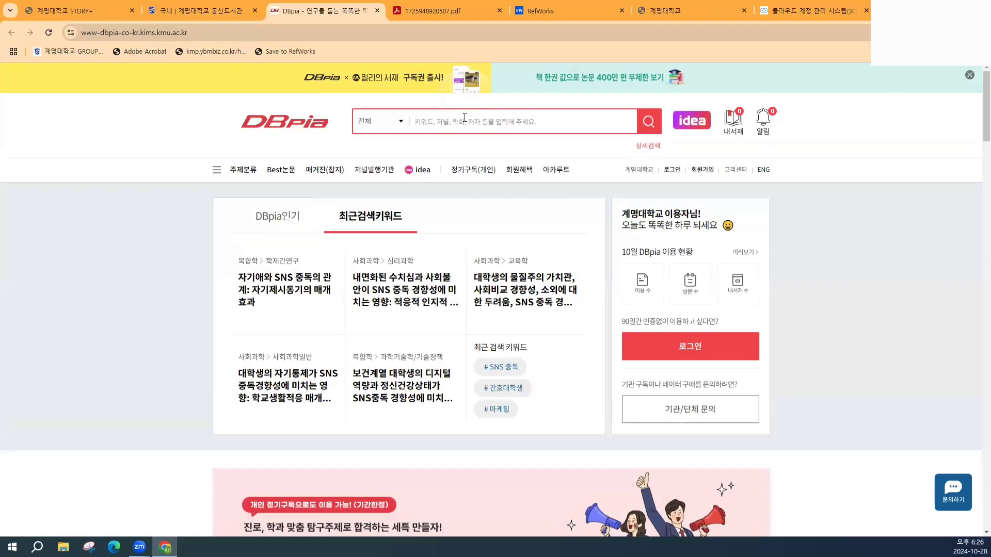
click(450, 122)
text(s)
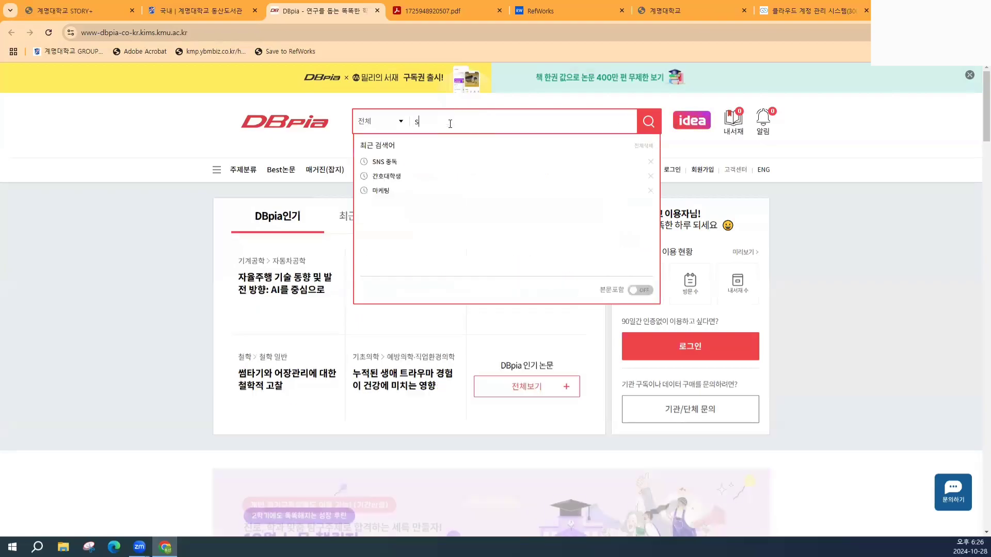
text(NS)
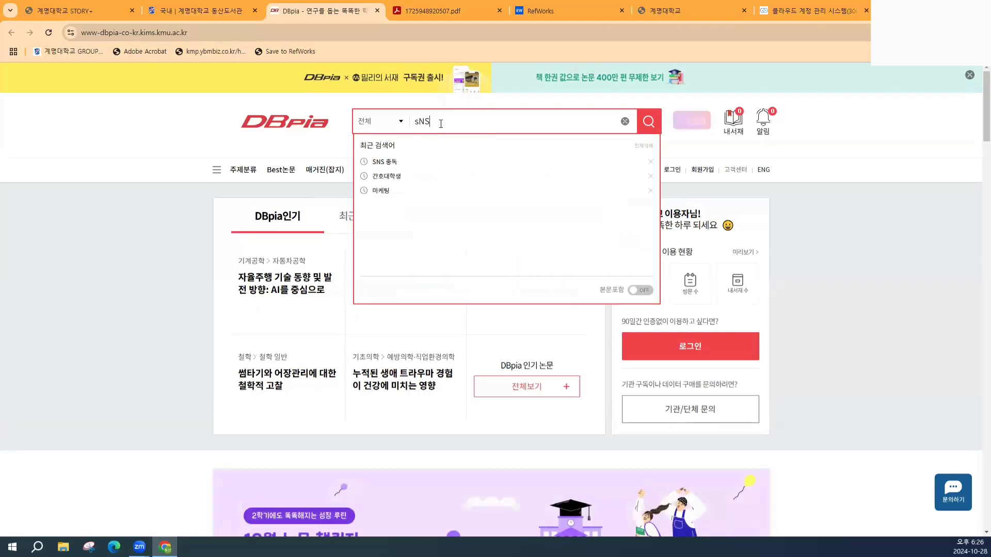
text( 중독)
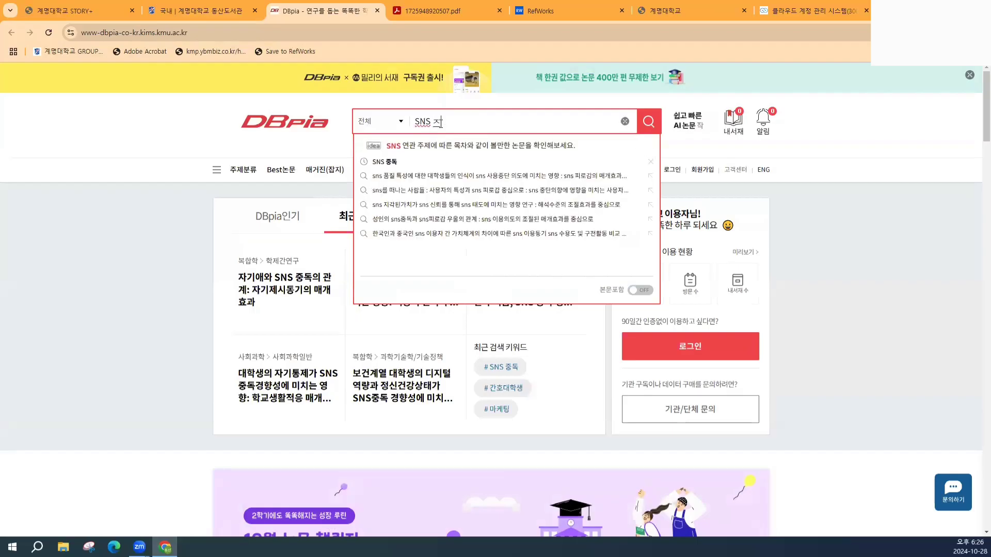
key(Return)
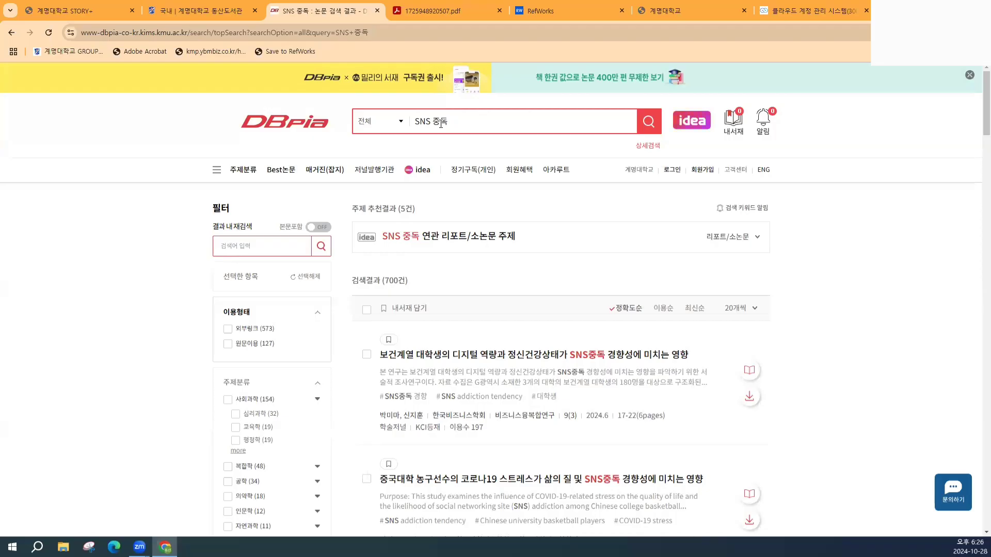
- Open the third result, the article on materialism, social comparison, FoMO and SNS addiction
scroll(458, 325, down, 5)
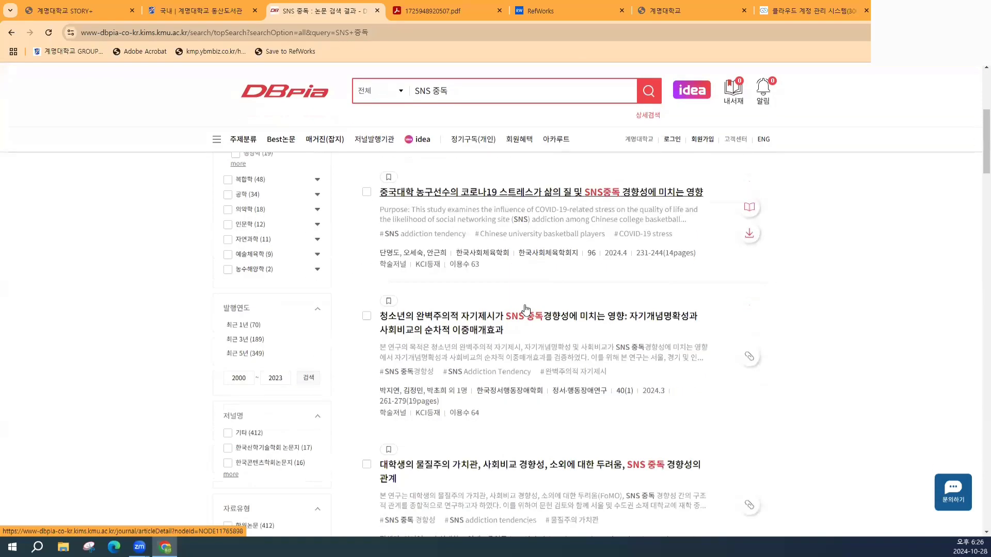
scroll(526, 309, down, 1)
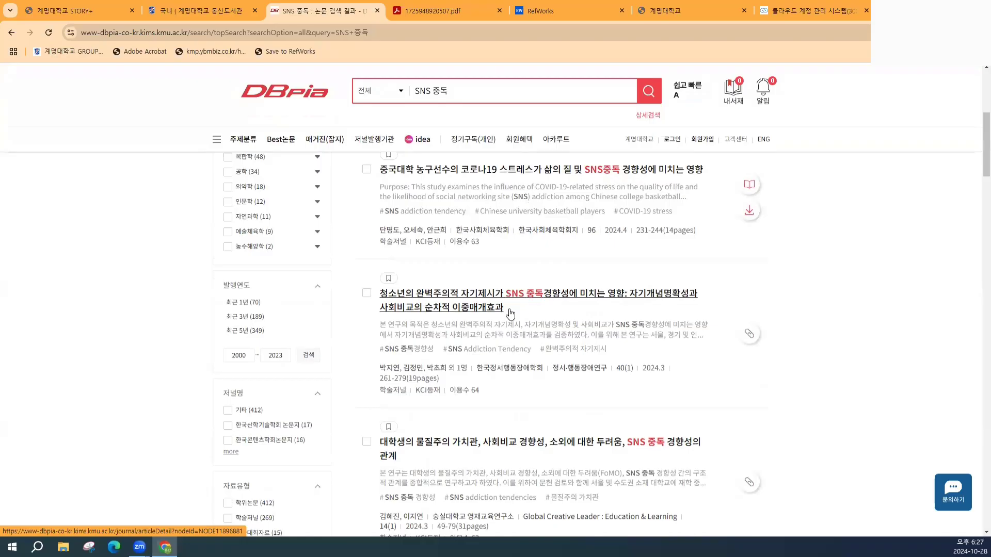
scroll(505, 325, down, 2)
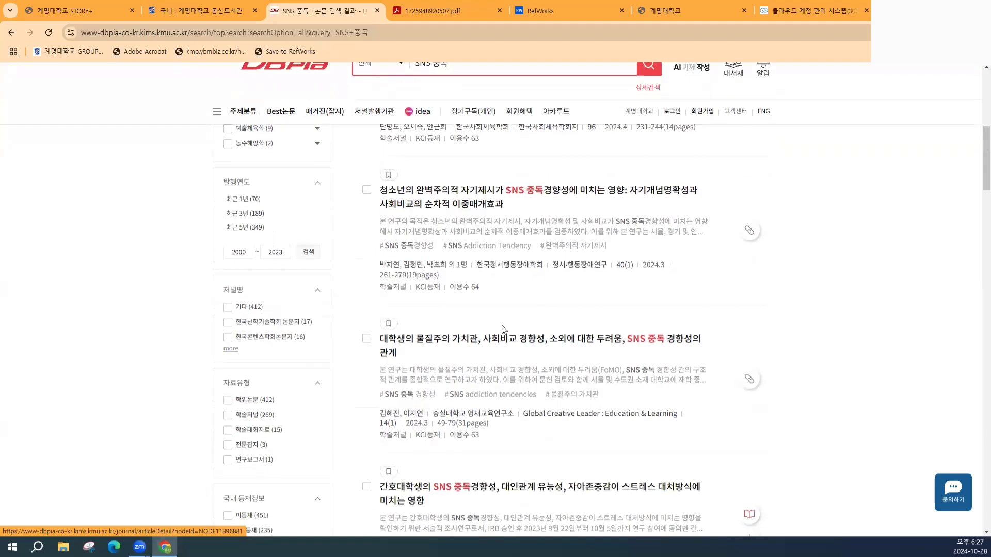
click(498, 342)
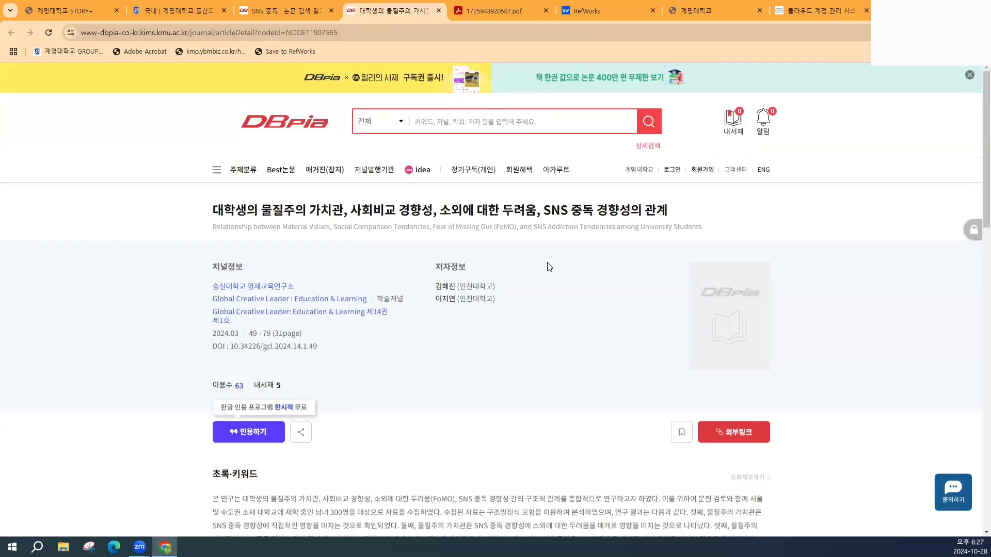
- Open the article's 인용하기 dialog with its APA 7th reference and RefWorks export option
scroll(545, 262, down, 1)
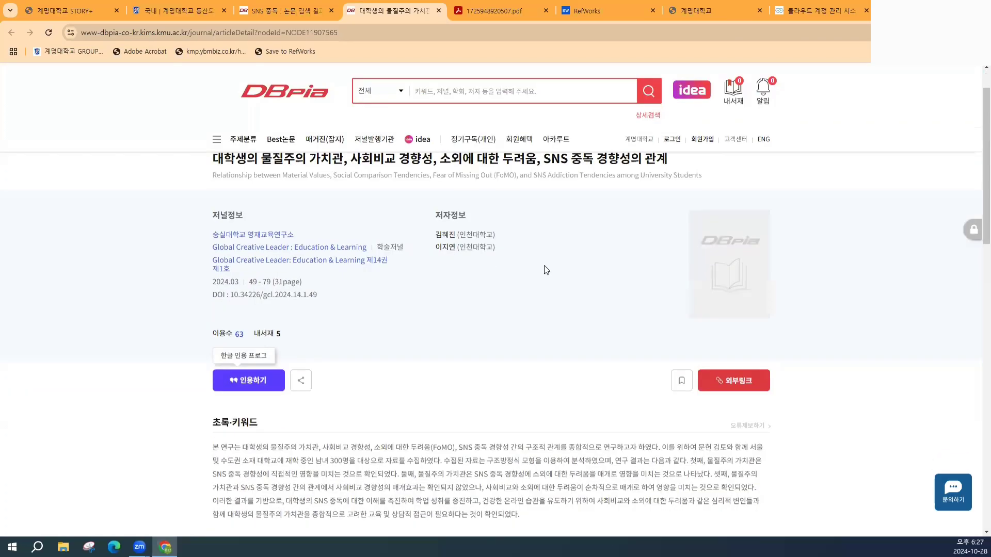
click(262, 381)
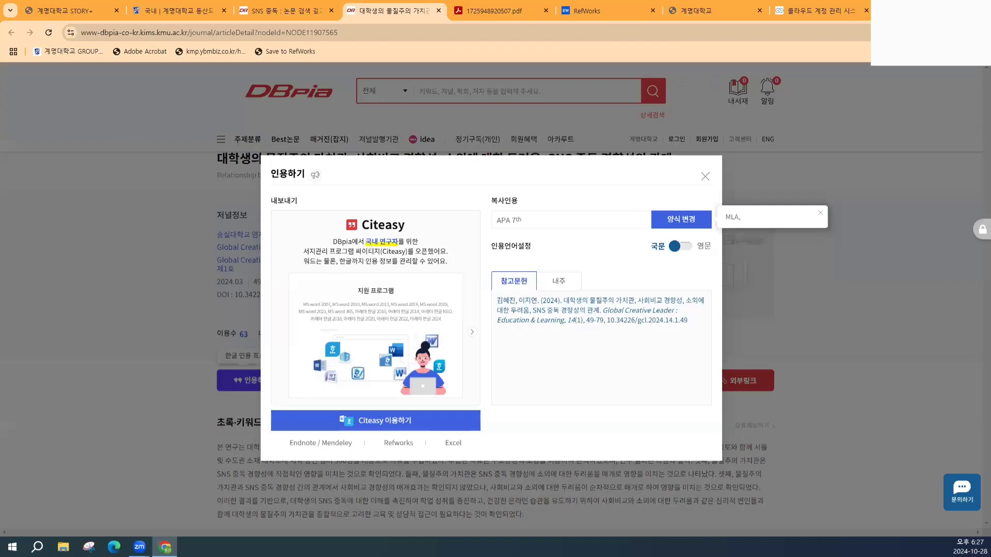
- Export the article to RefWorks and import the reference into the library
click(409, 447)
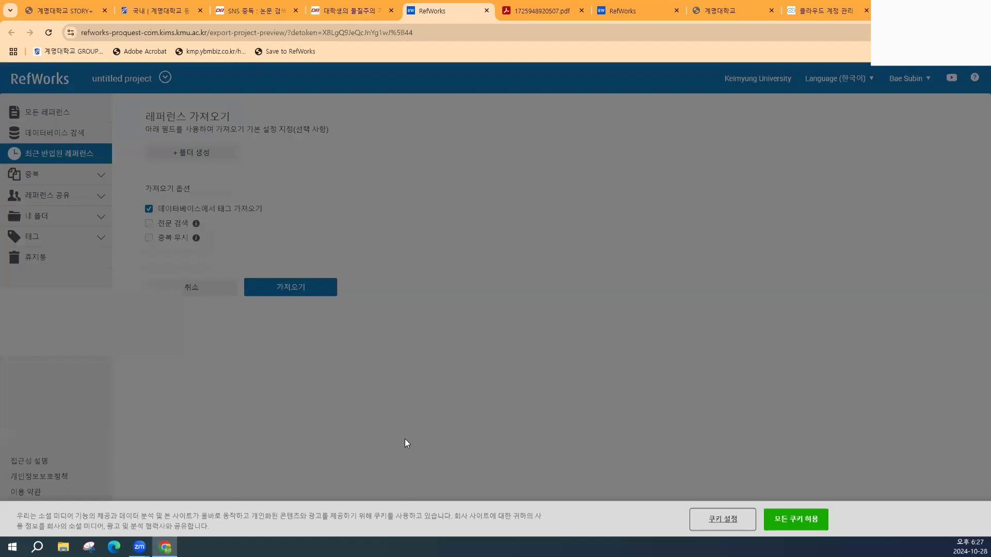
click(797, 520)
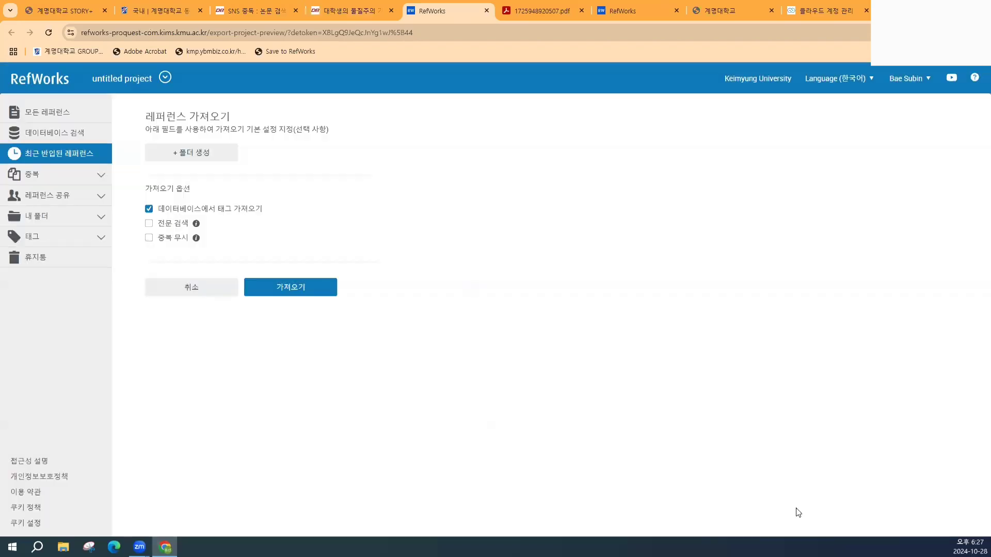
click(893, 83)
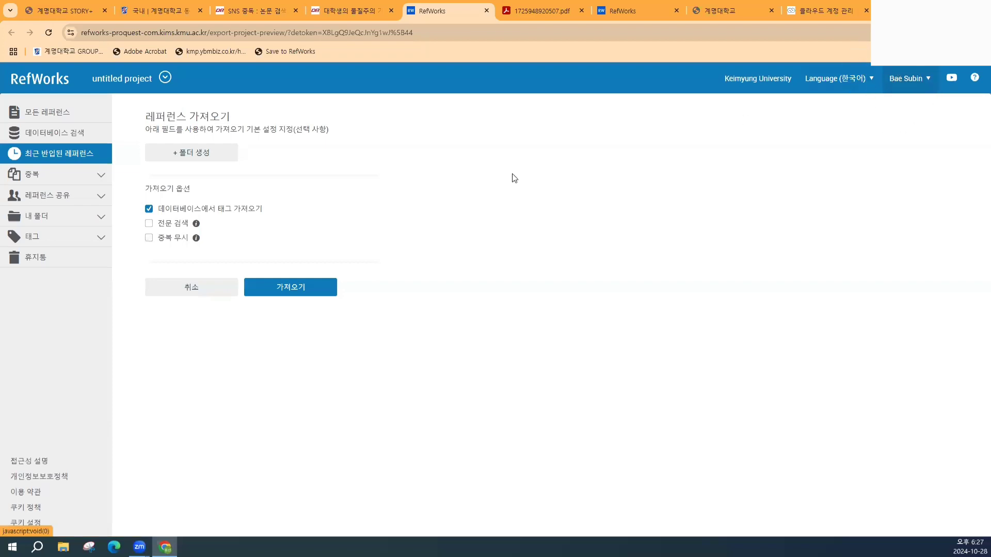
click(286, 290)
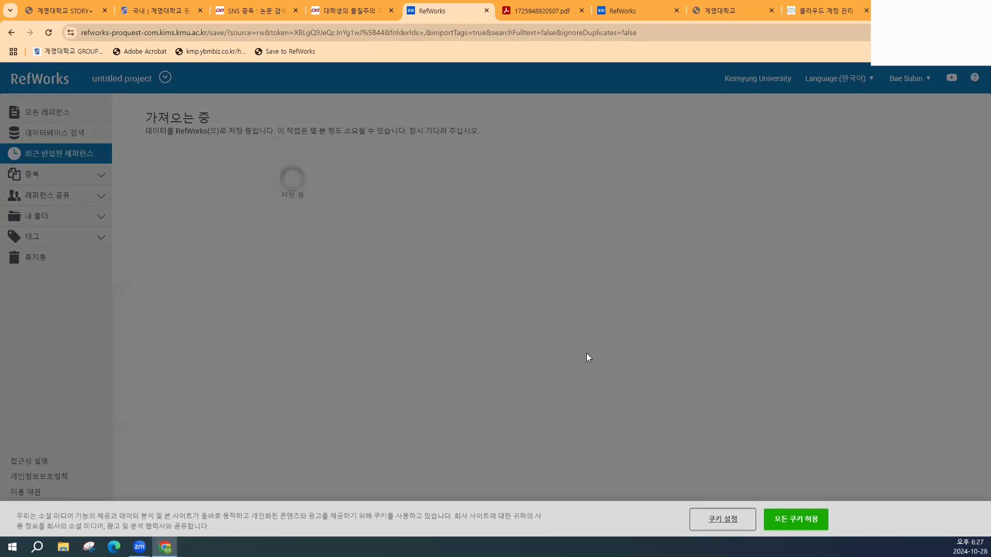
- Show the recently imported references, with the 2024 article listed above the 2022 one
click(780, 520)
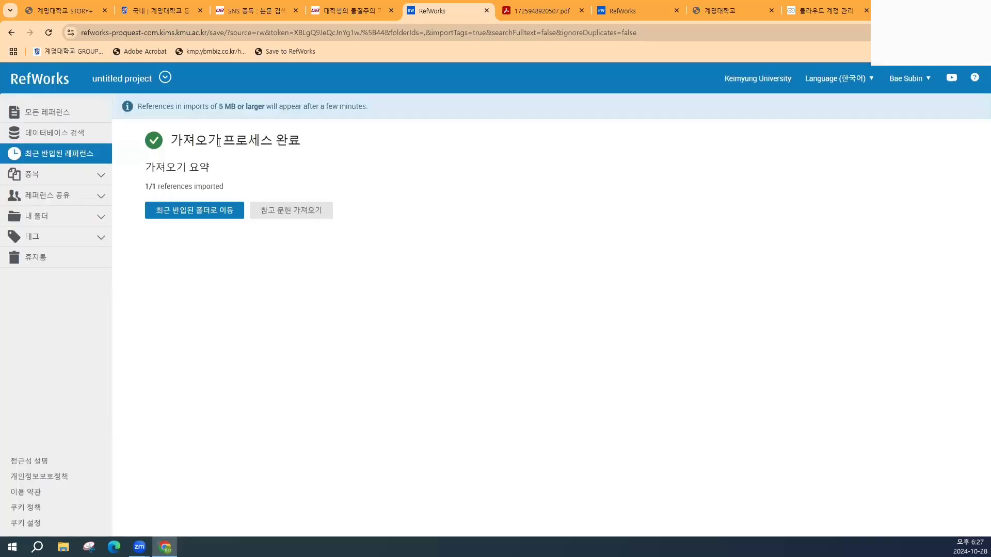
click(192, 211)
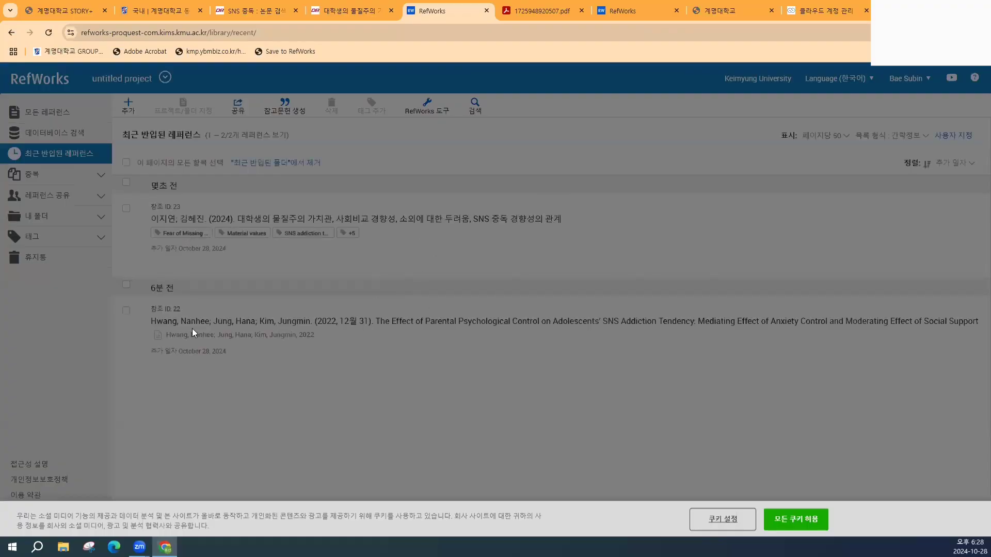
click(200, 328)
click(181, 231)
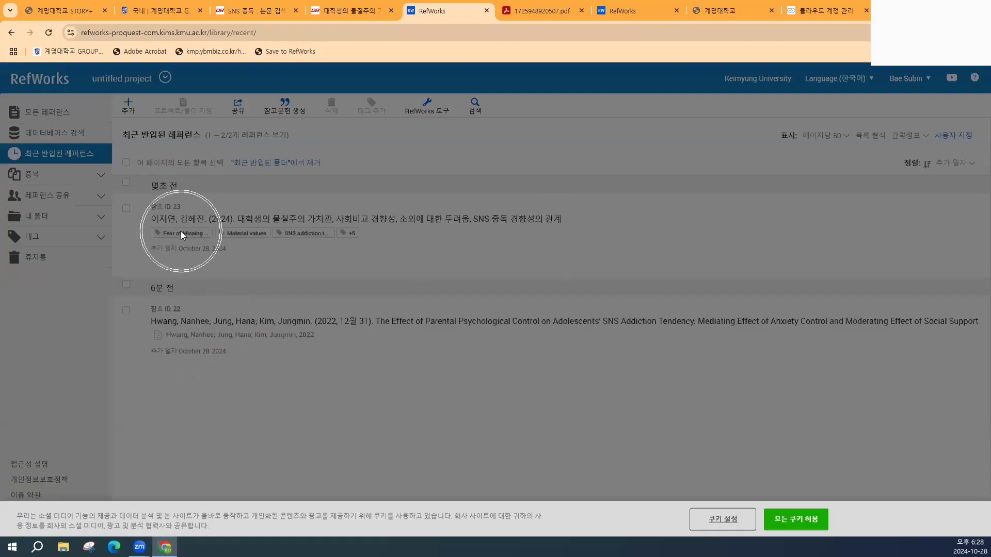
click(801, 519)
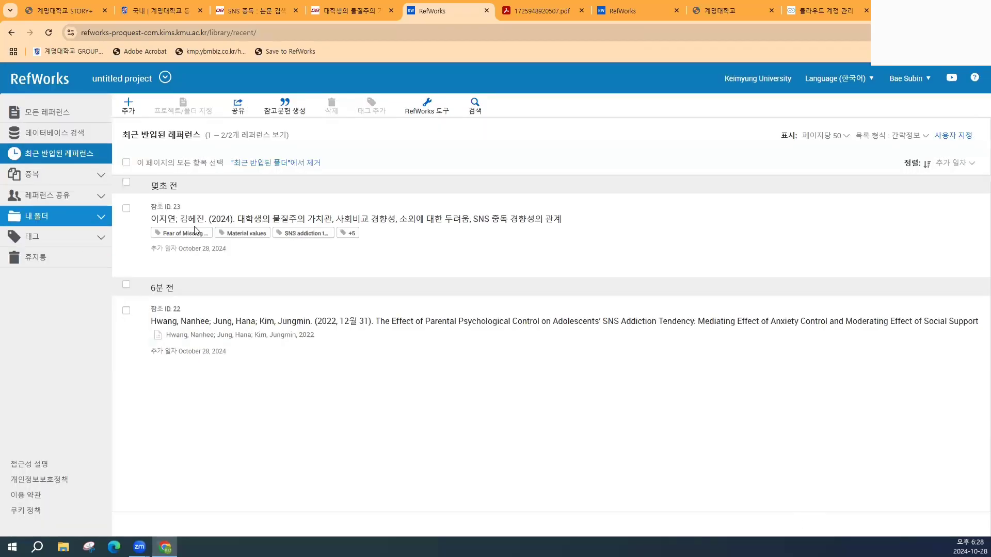
- Open reference 23's details with its full abstract and all tags, then view its DBpia page
click(292, 221)
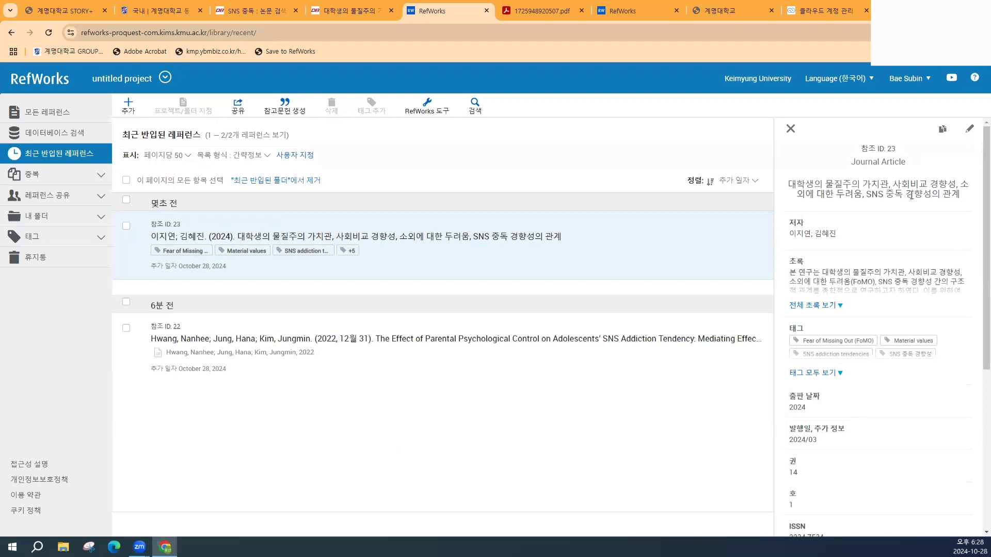
click(820, 306)
scroll(887, 263, down, 5)
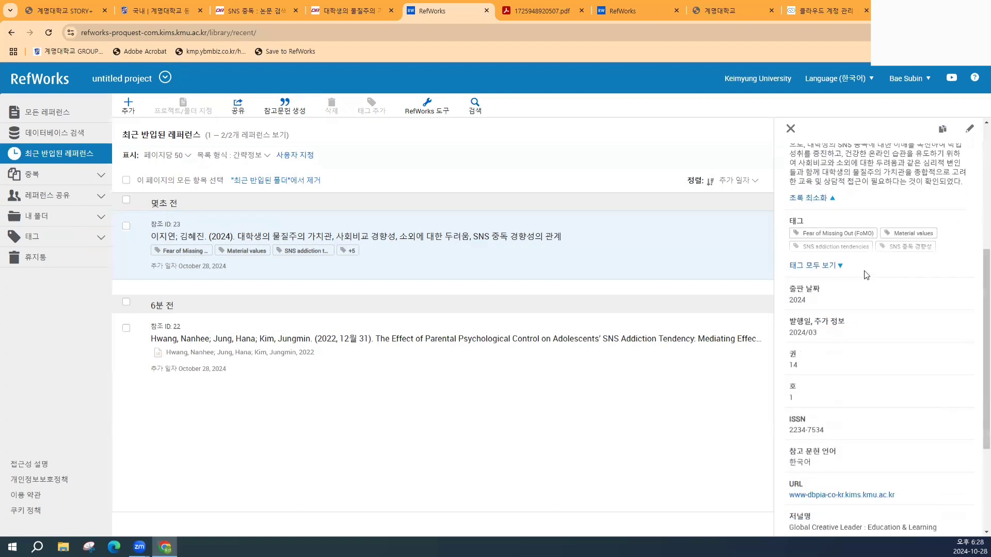
click(820, 267)
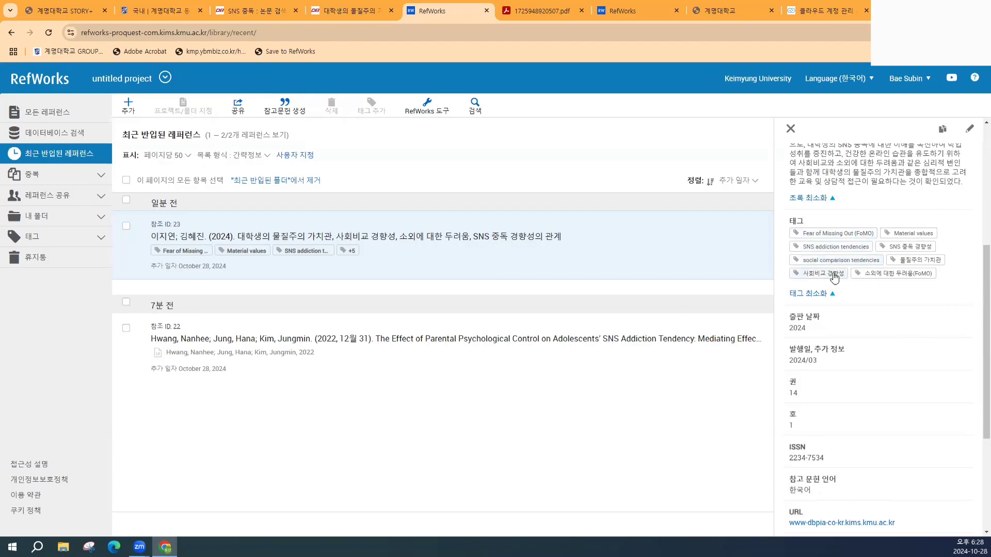
click(347, 10)
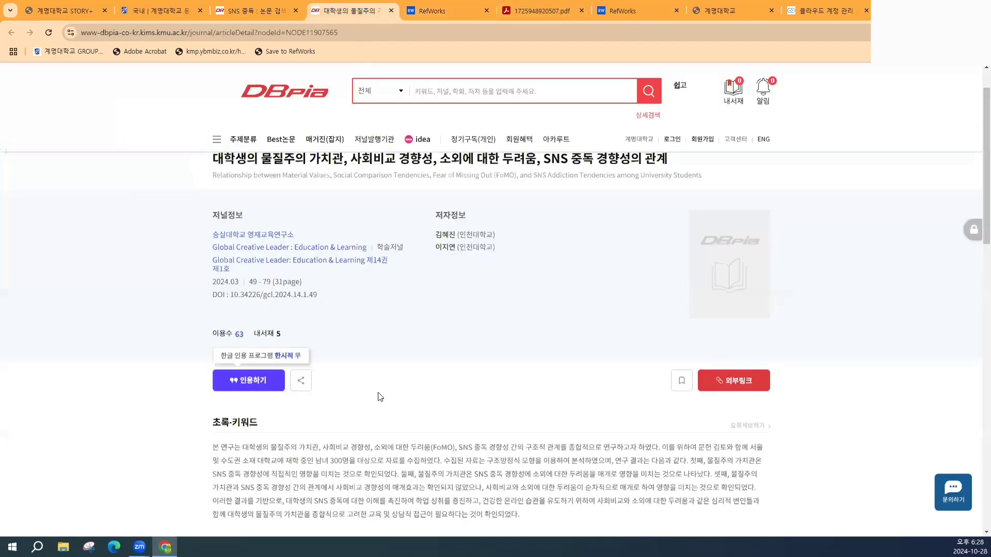
- Scroll the DBpia article to its keywords, then go back to the reference's tags in RefWorks
scroll(380, 358, down, 3)
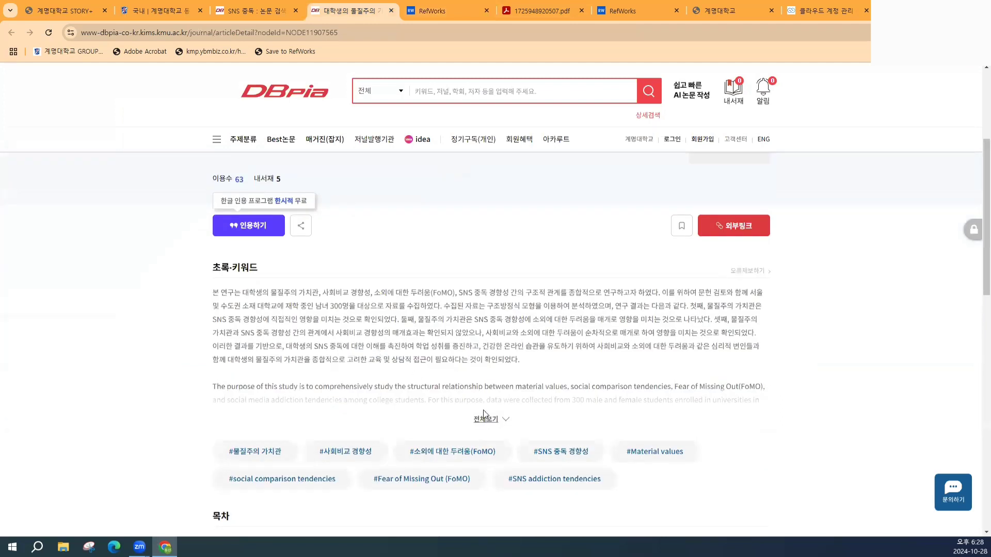
scroll(272, 235, down, 3)
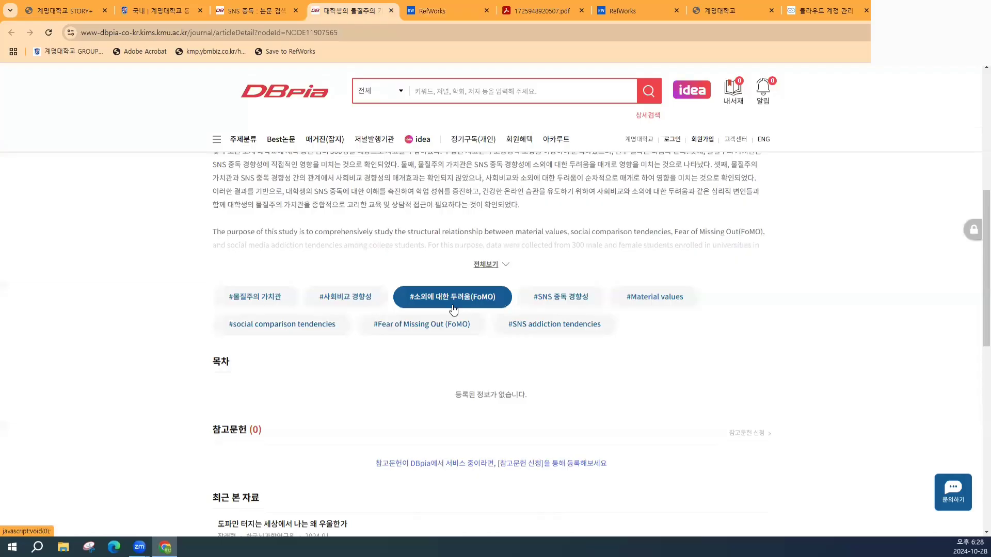
click(447, 11)
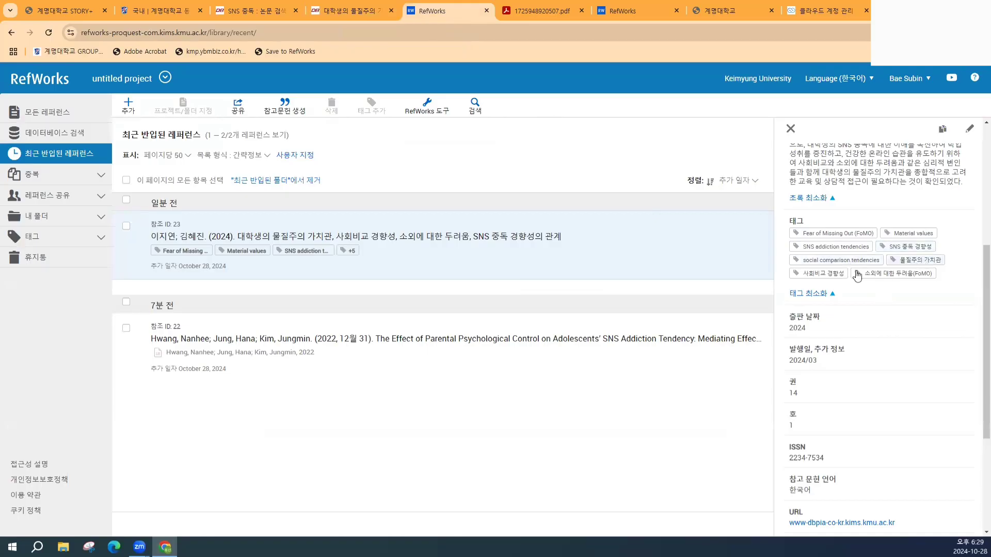
scroll(822, 258, down, 2)
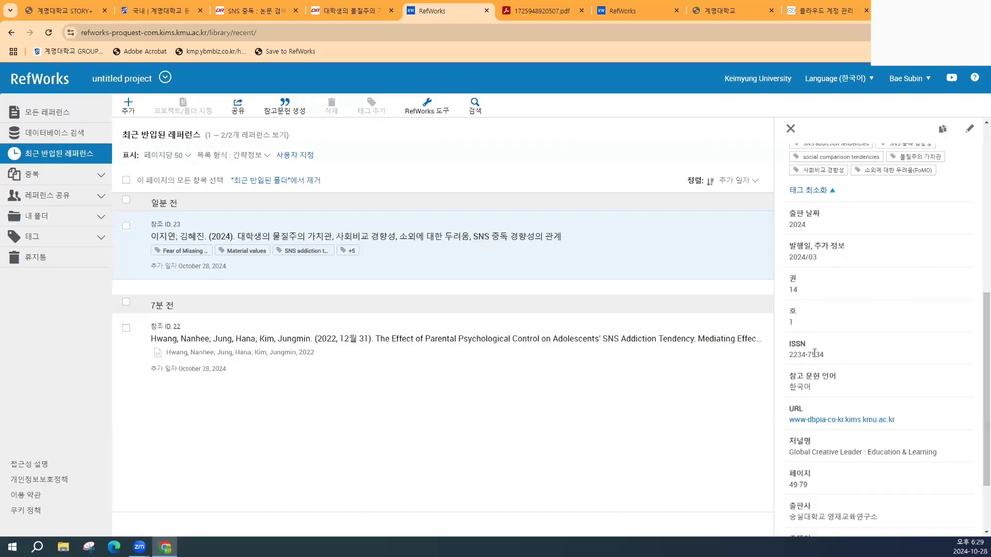
scroll(814, 354, down, 2)
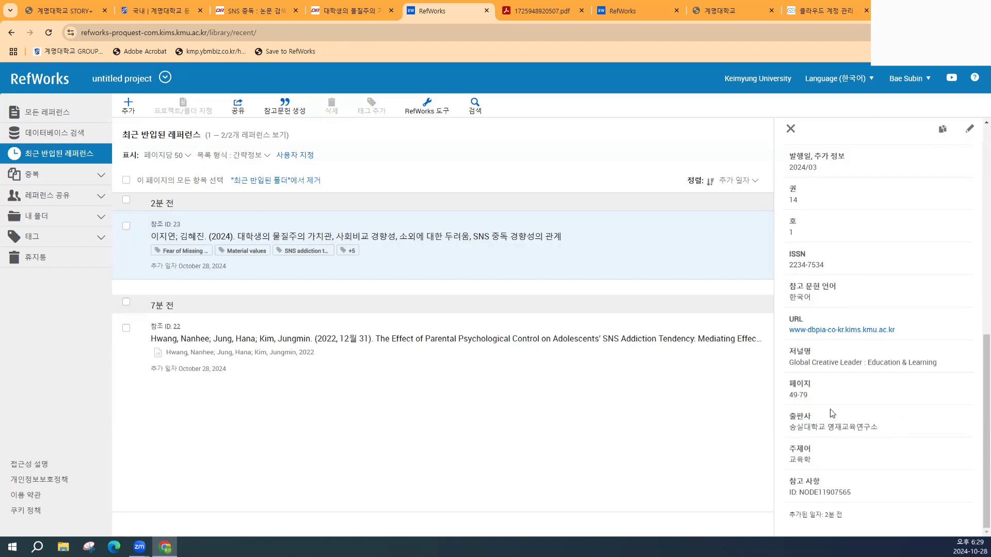
- Open the materialism reference for editing and check its title, authors and abstract fields
click(970, 135)
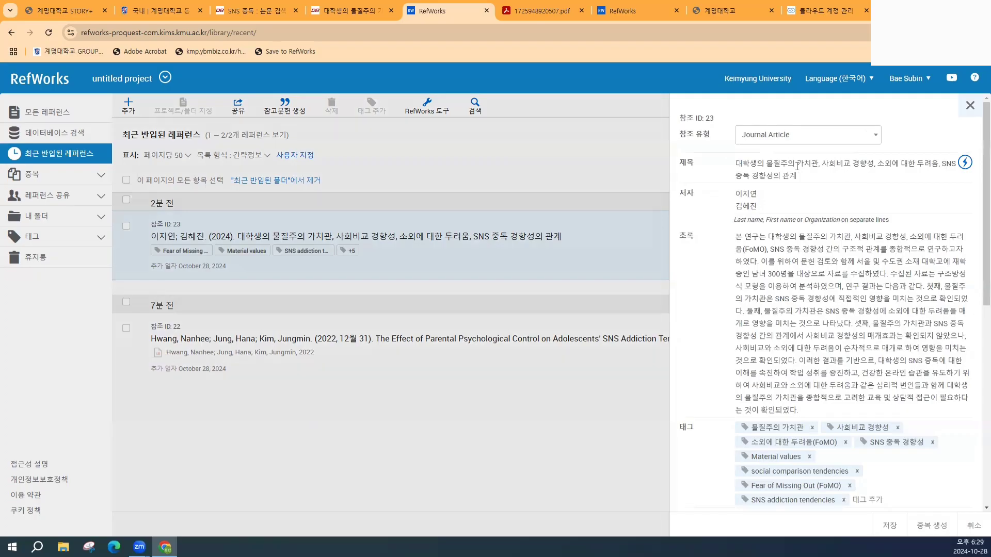
click(771, 164)
click(750, 199)
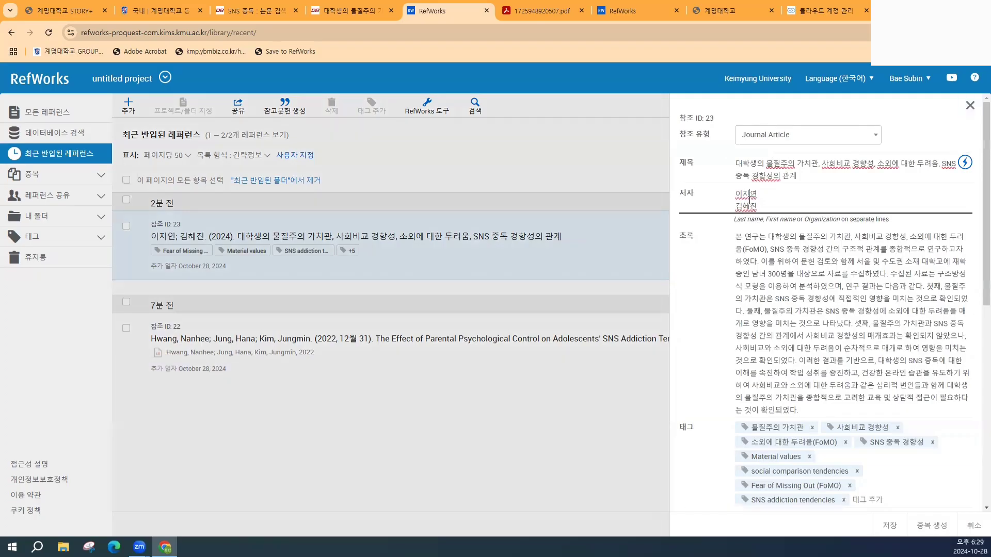
click(756, 253)
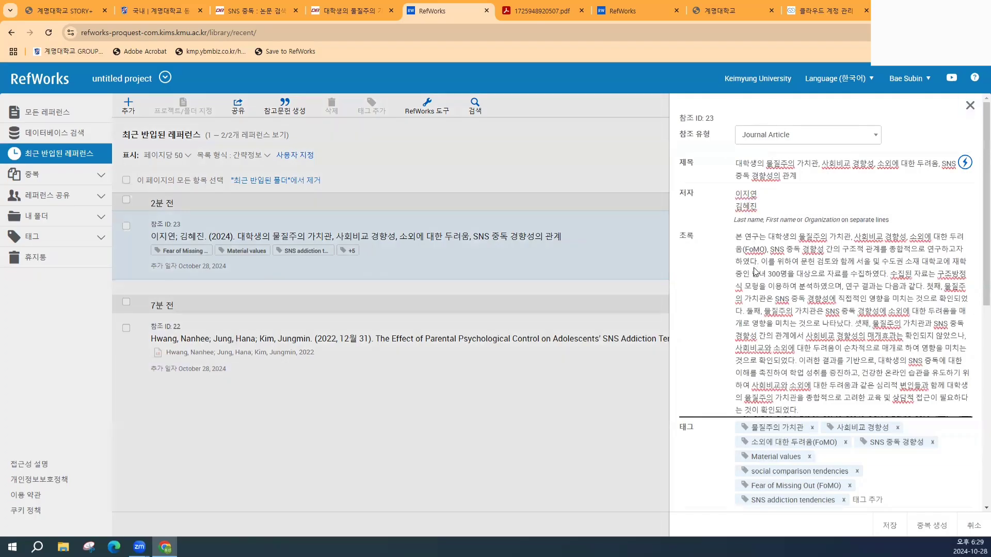
scroll(756, 269, down, 4)
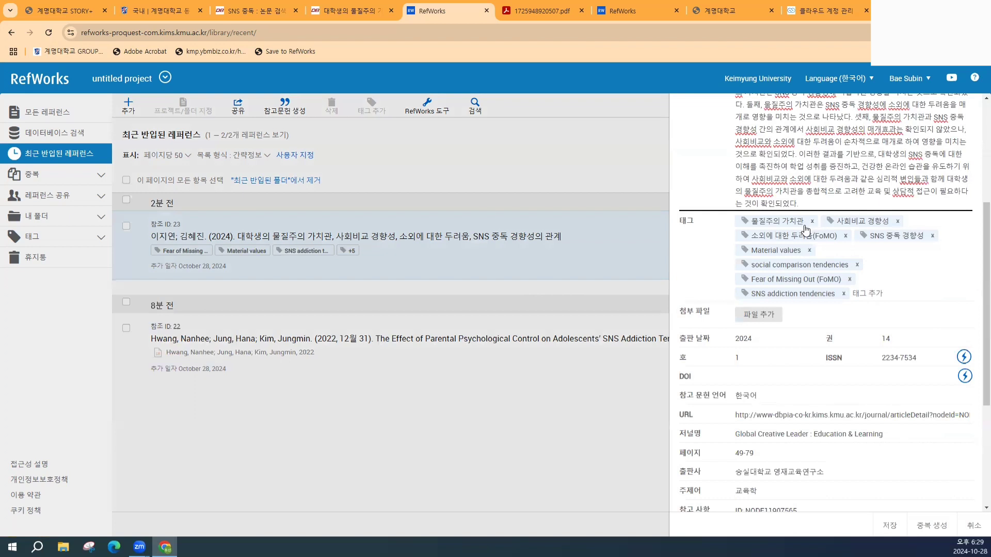
- Remove the tags 물질주의 가치관, 사회비교 경향성 and 소외에 대한 두려움(FoMO), then view the DBpia page
click(812, 221)
click(812, 223)
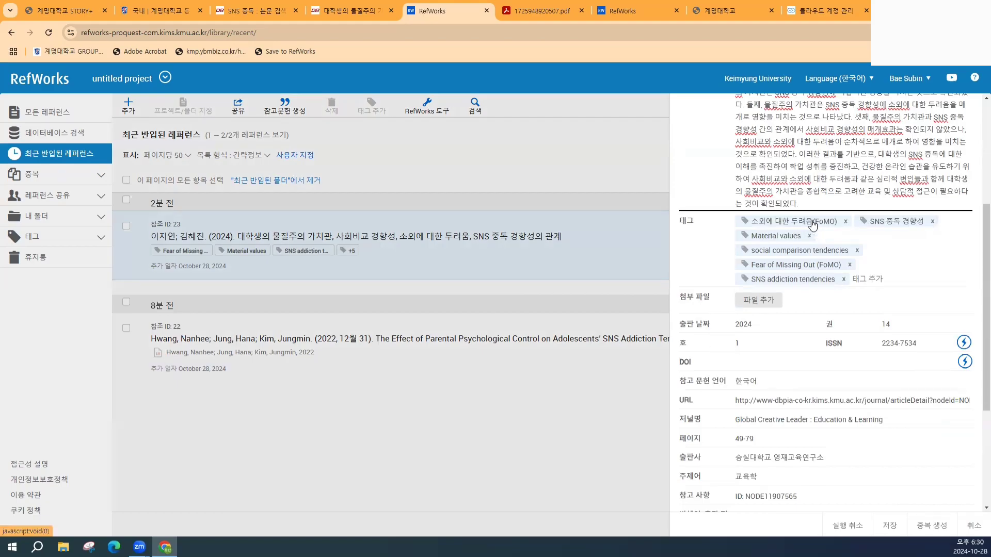
click(845, 222)
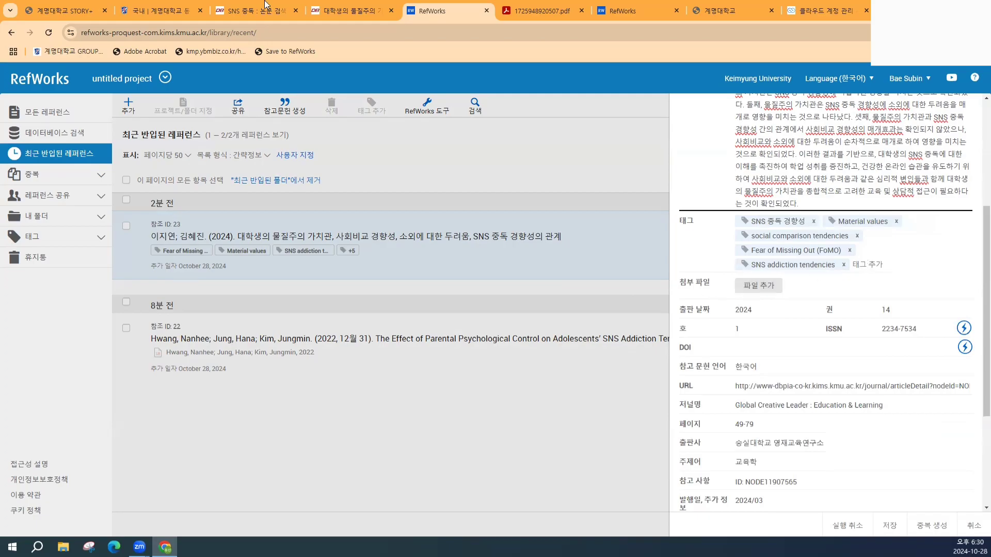
click(346, 10)
- Scroll up to the article's publication details on DBpia, then return to the RefWorks edit view
scroll(429, 275, up, 4)
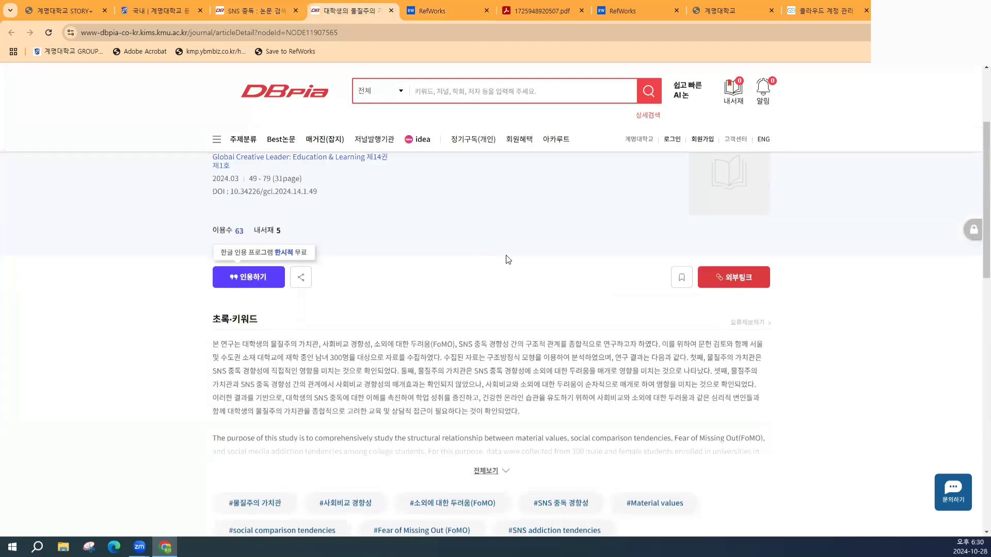
click(430, 18)
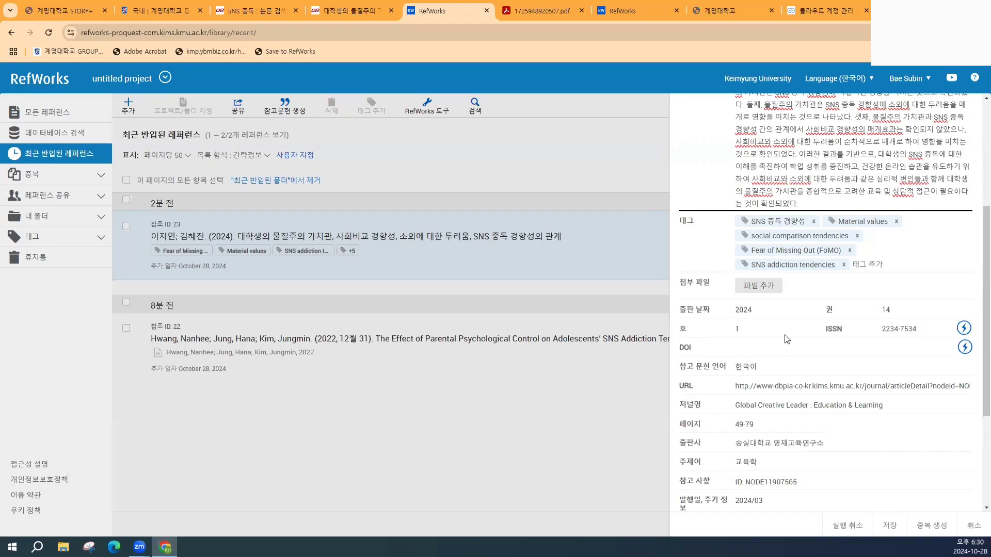
scroll(786, 339, down, 2)
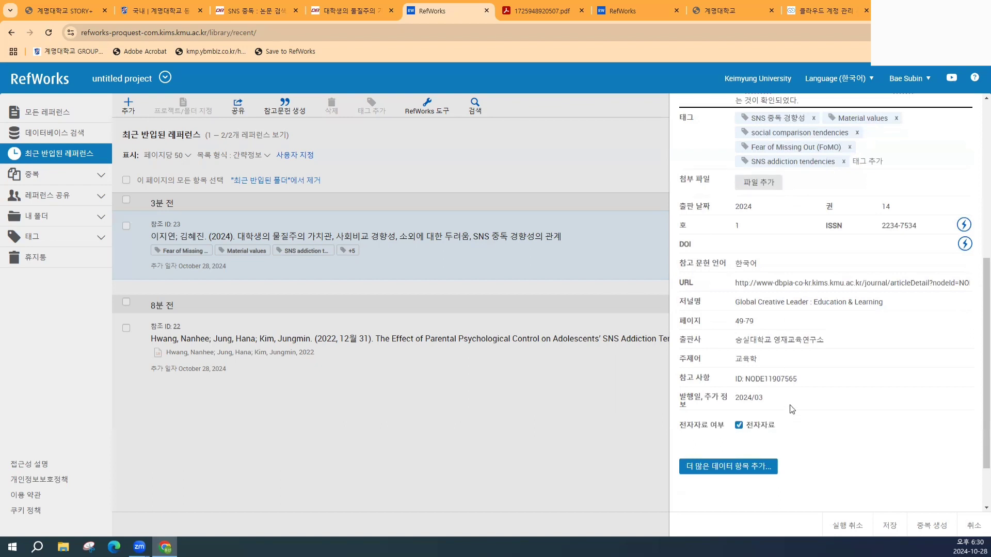
scroll(787, 405, down, 1)
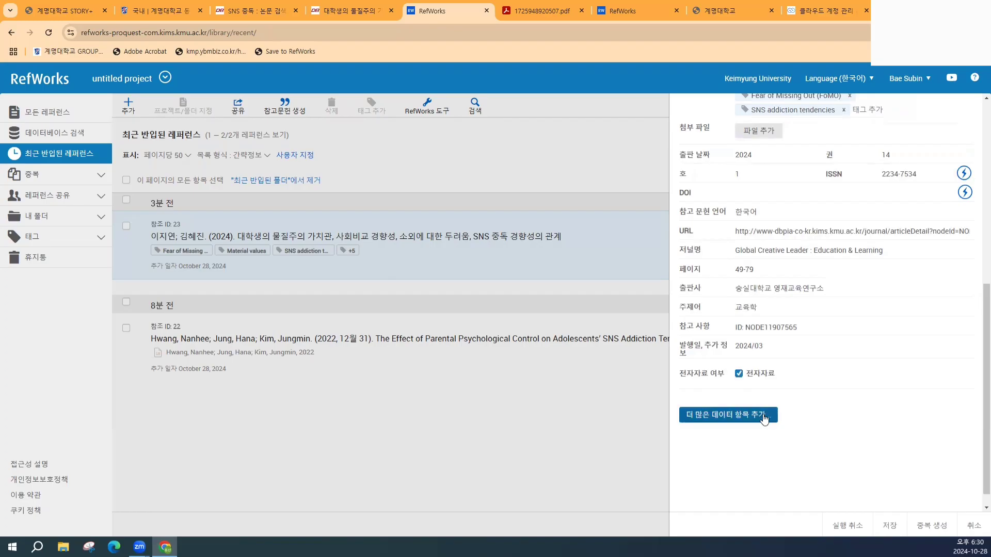
click(764, 419)
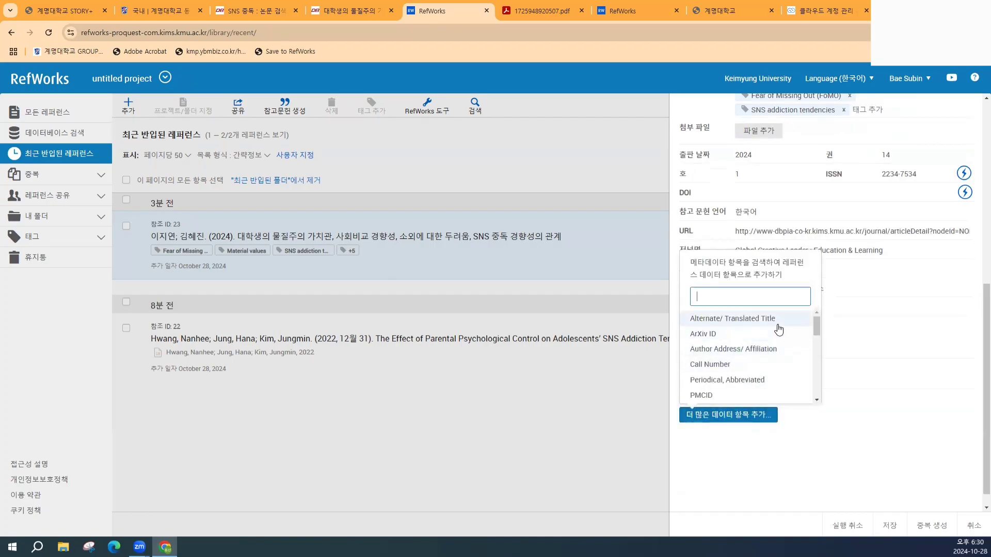
scroll(778, 330, down, 4)
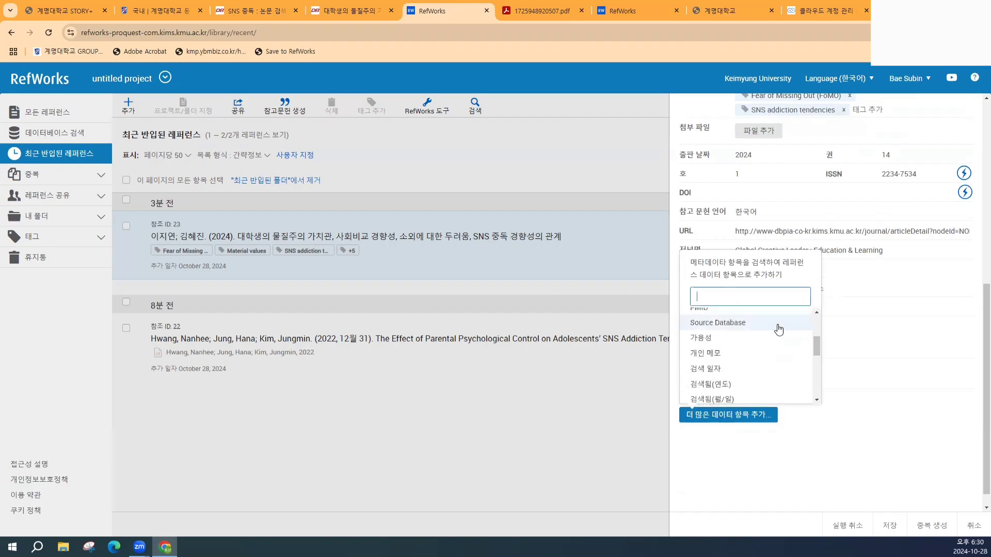
scroll(710, 368, up, 1)
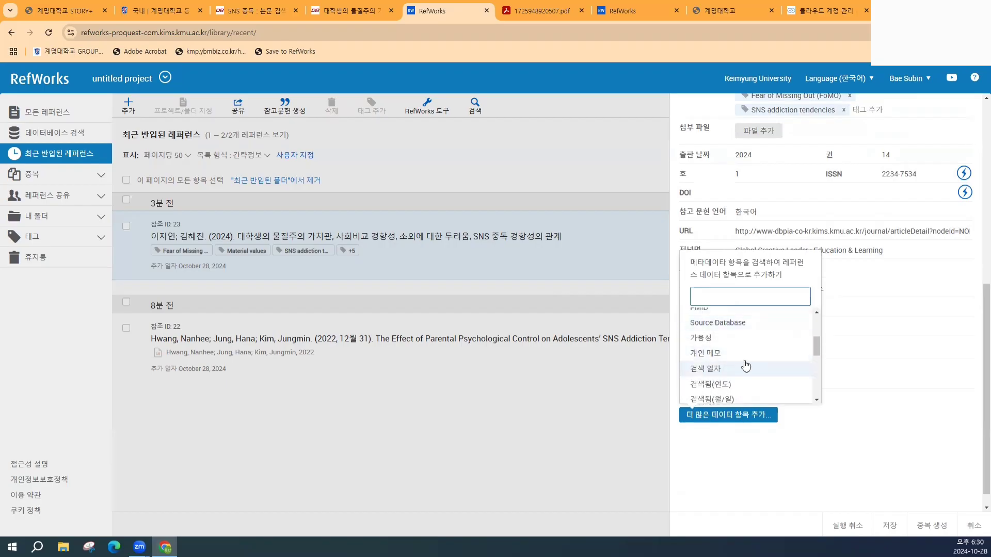
scroll(745, 365, down, 1)
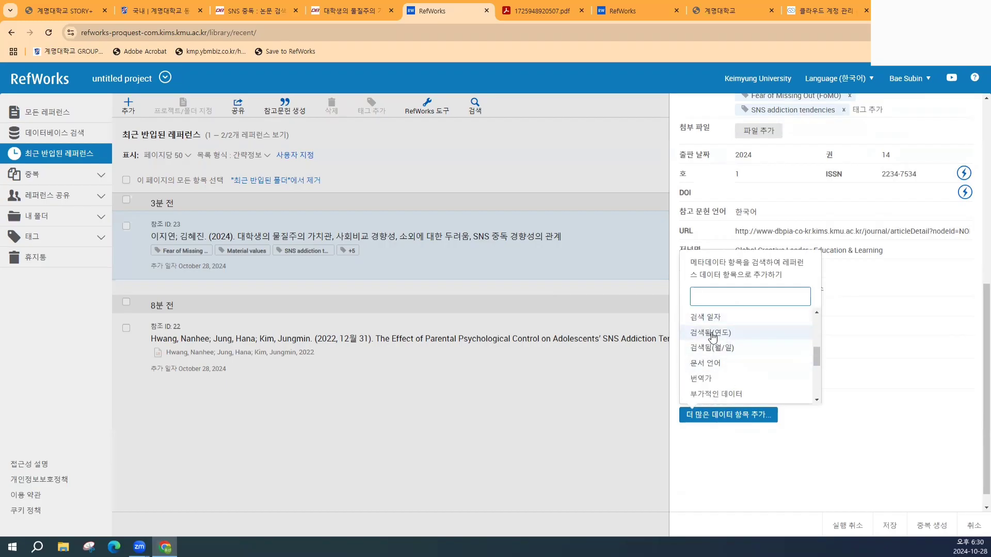
scroll(738, 374, down, 1)
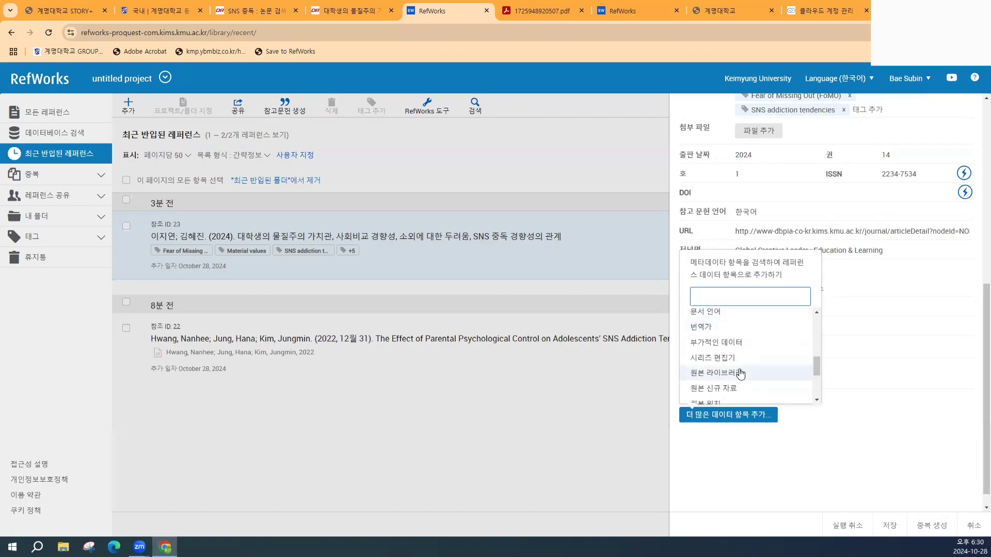
scroll(733, 364, down, 1)
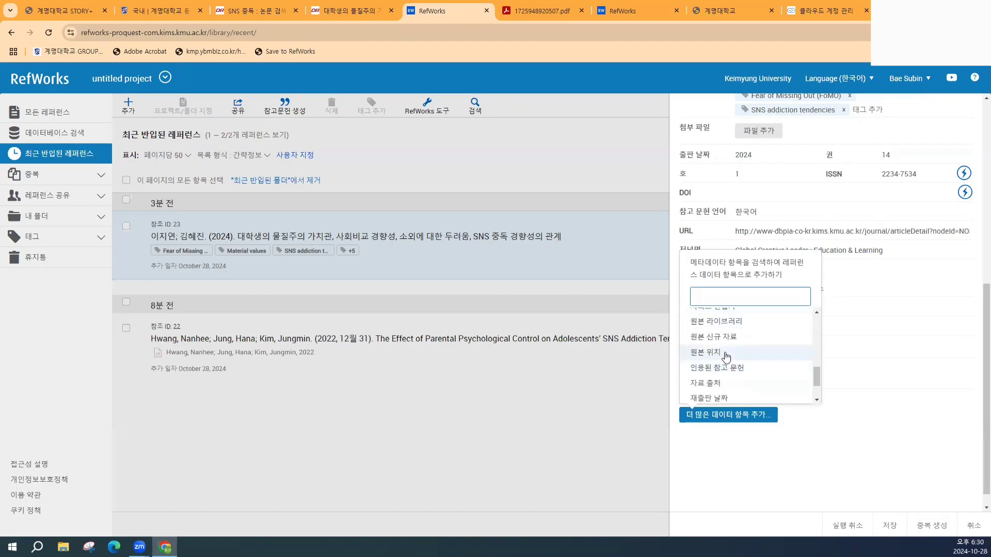
scroll(743, 390, down, 1)
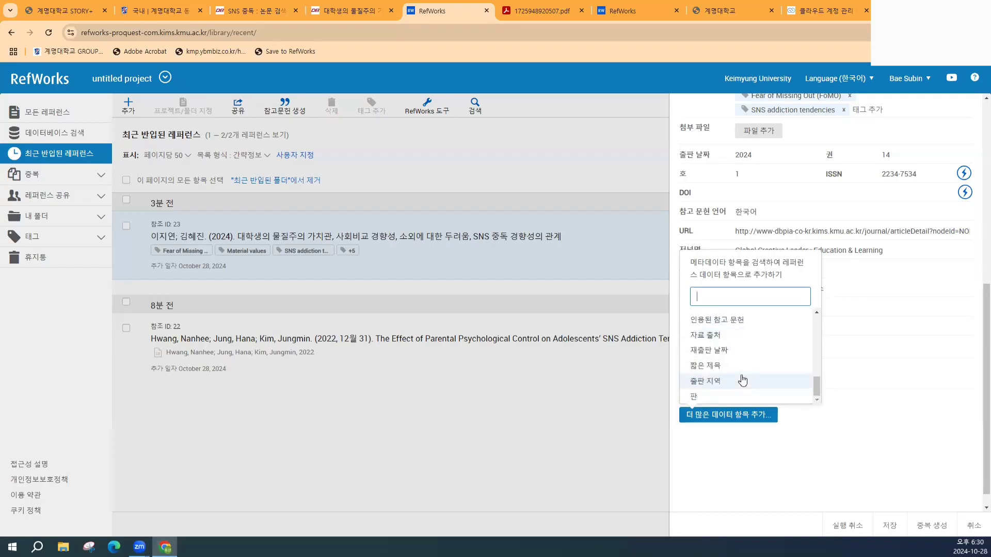
scroll(726, 380, down, 1)
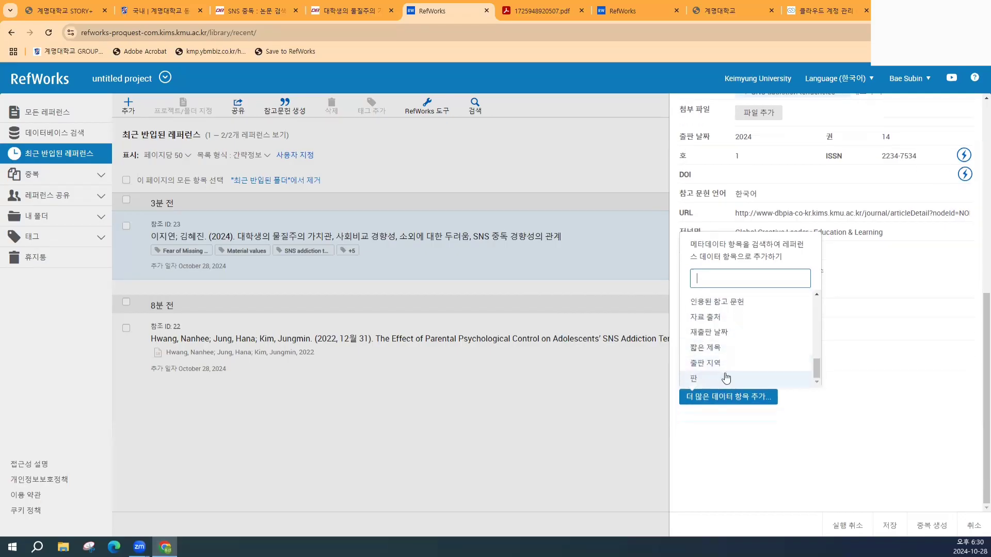
scroll(736, 356, up, 2)
scroll(735, 356, up, 2)
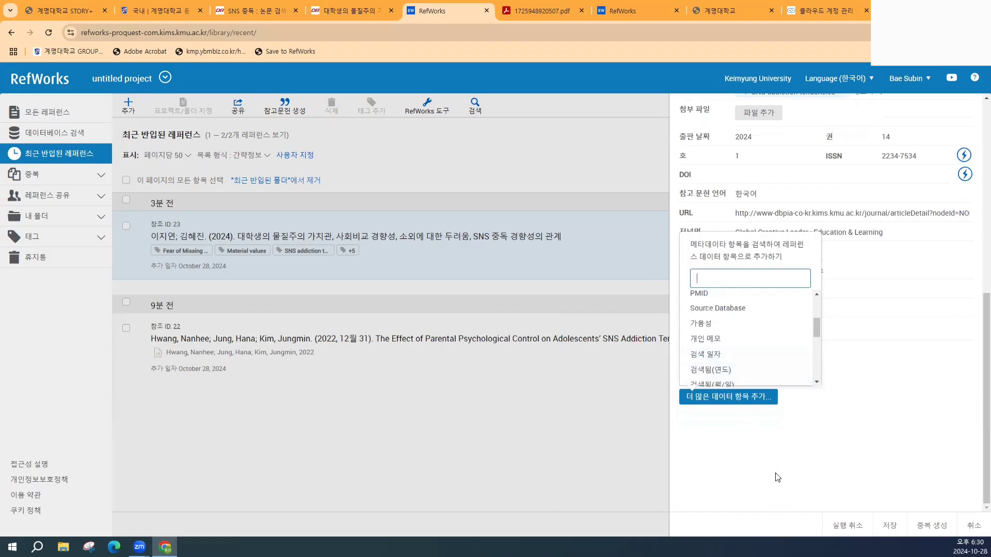
click(767, 399)
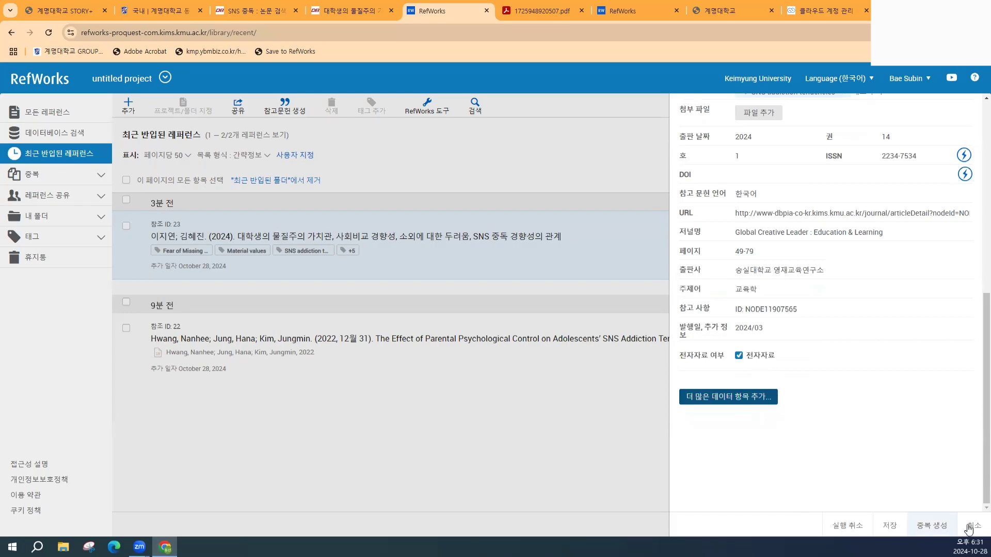
- Save the edited materialism reference and return to the top of its details, now showing five tags
click(893, 525)
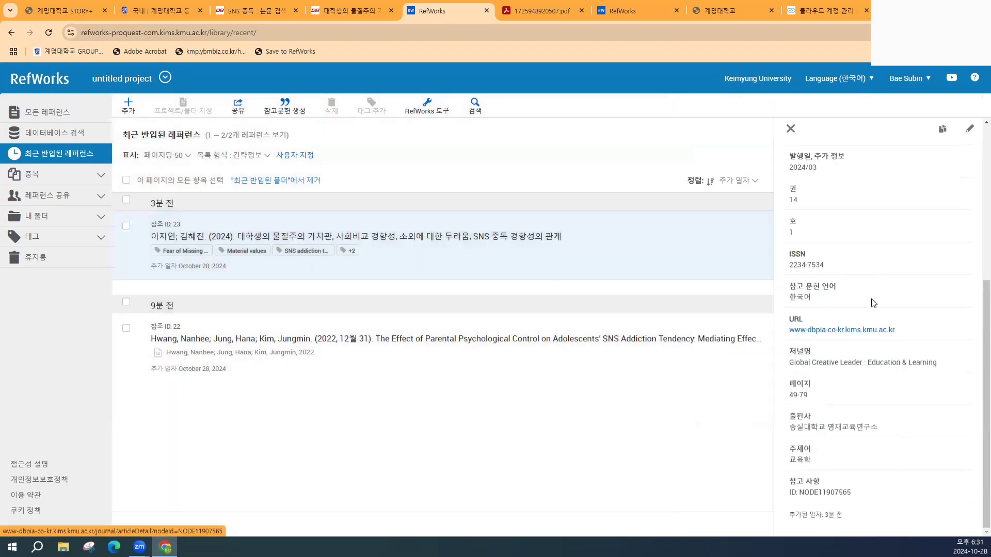
scroll(851, 250, up, 5)
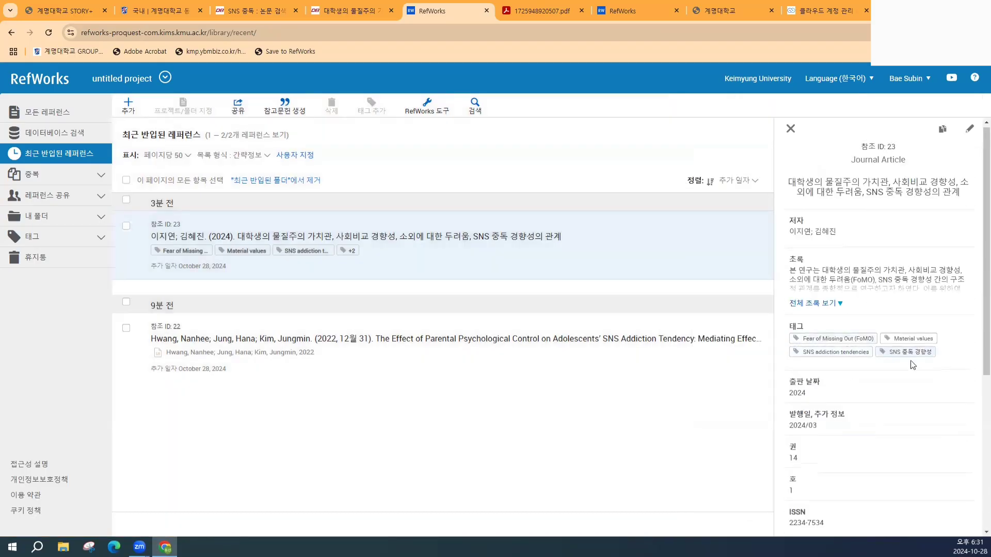
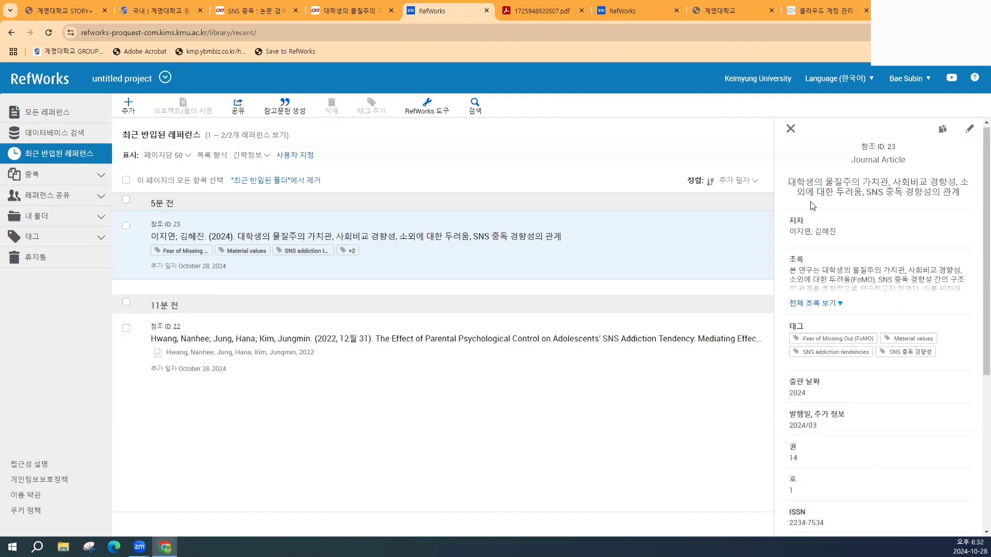
- Close the materialism paper's tab and switch to the DBpia 'SNS 중독' search results
click(391, 11)
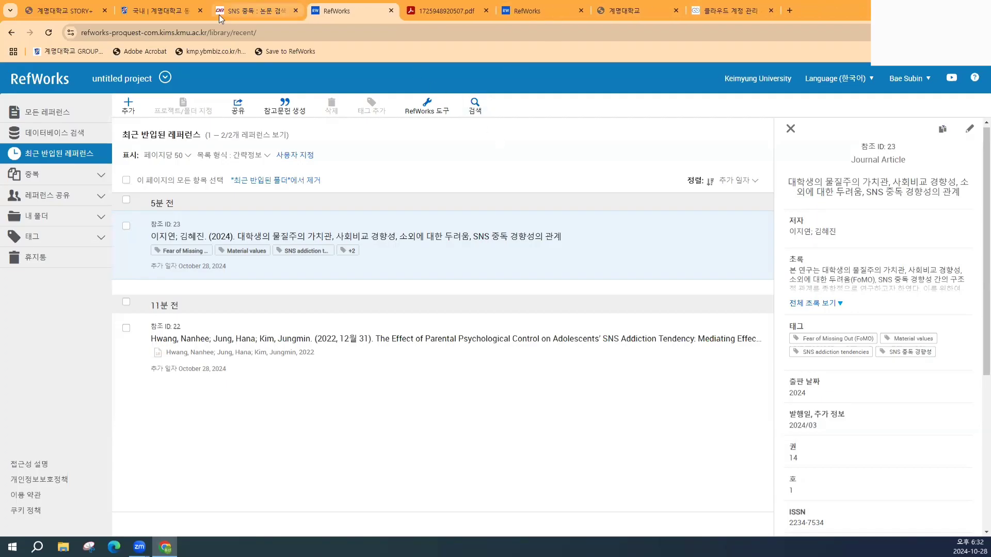
click(274, 12)
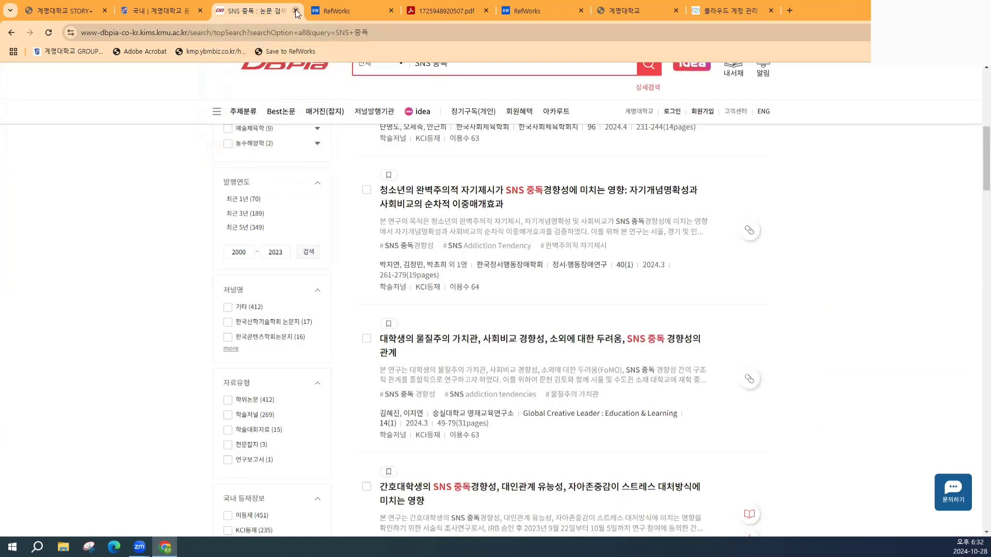
- Go to the Keimyung University Library homepage and open RISS from its footer links
click(176, 11)
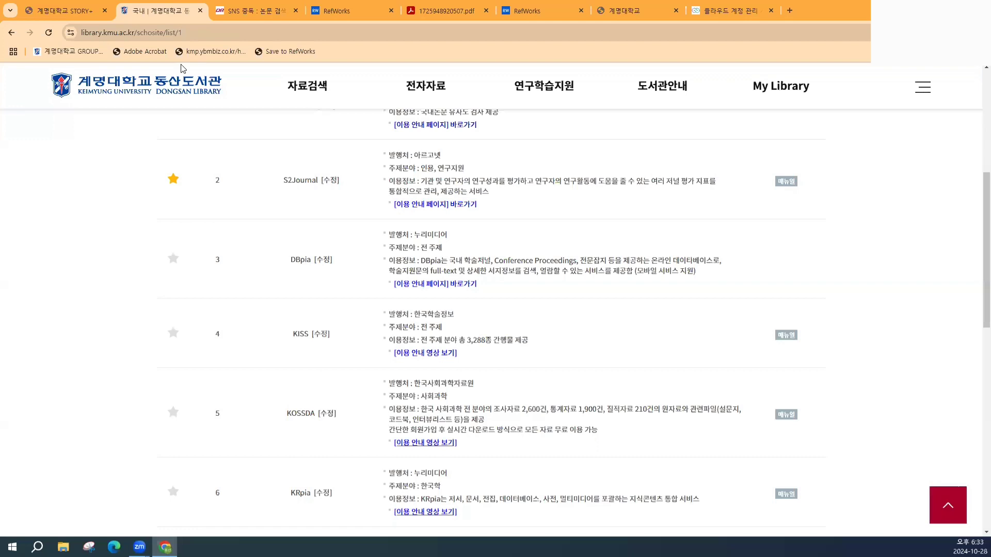
click(132, 89)
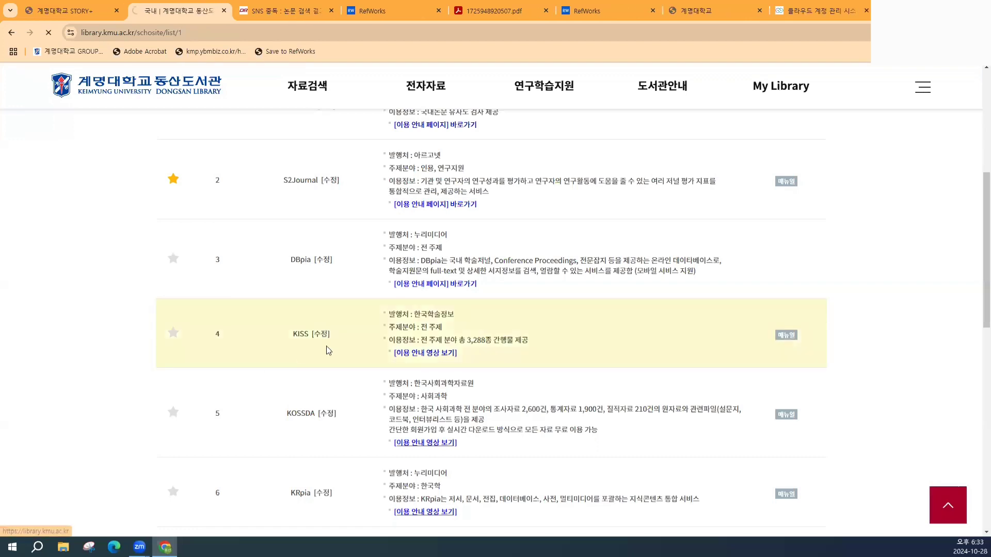
scroll(351, 342, down, 15)
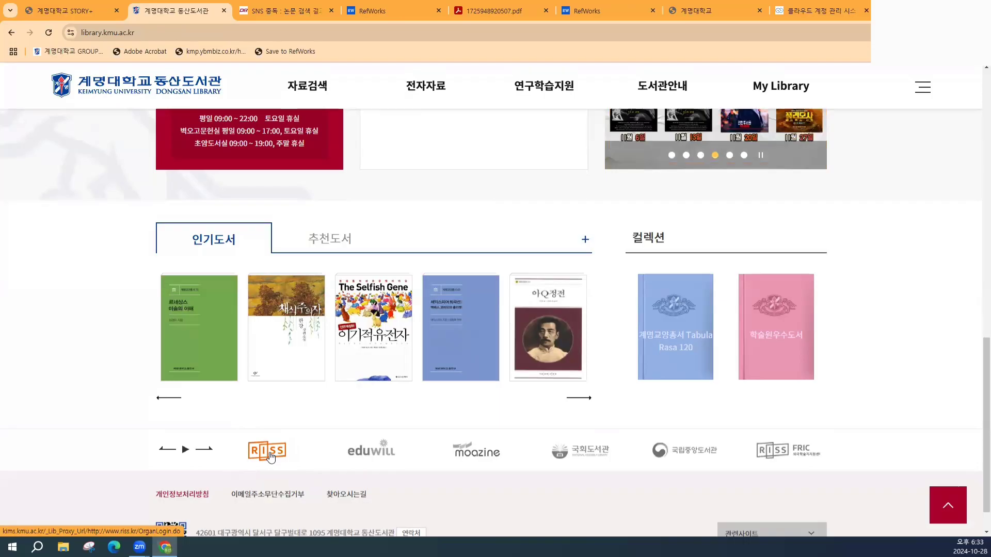
click(268, 456)
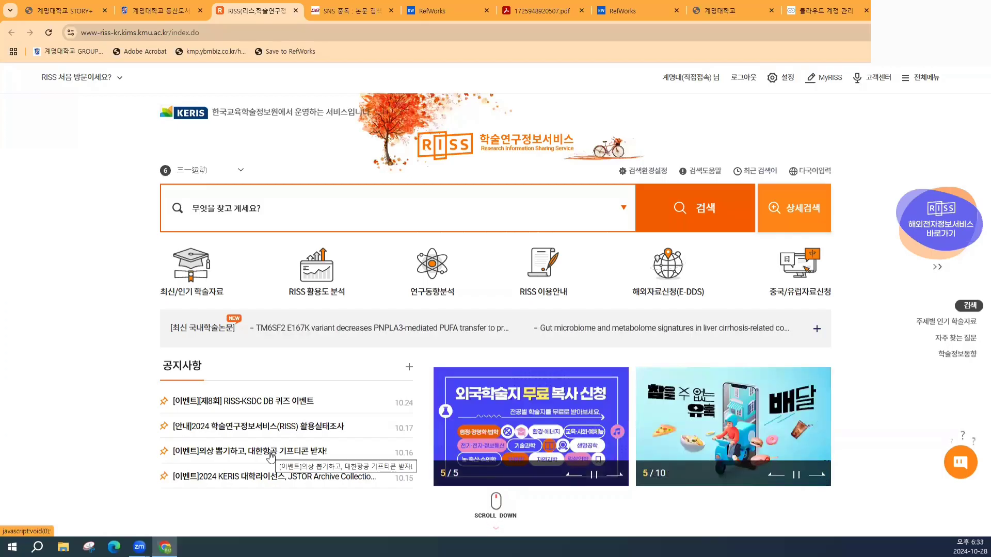
- Replace the library-proxy RISS tab with the riss.kr homepage in a new tab
click(295, 10)
click(789, 11)
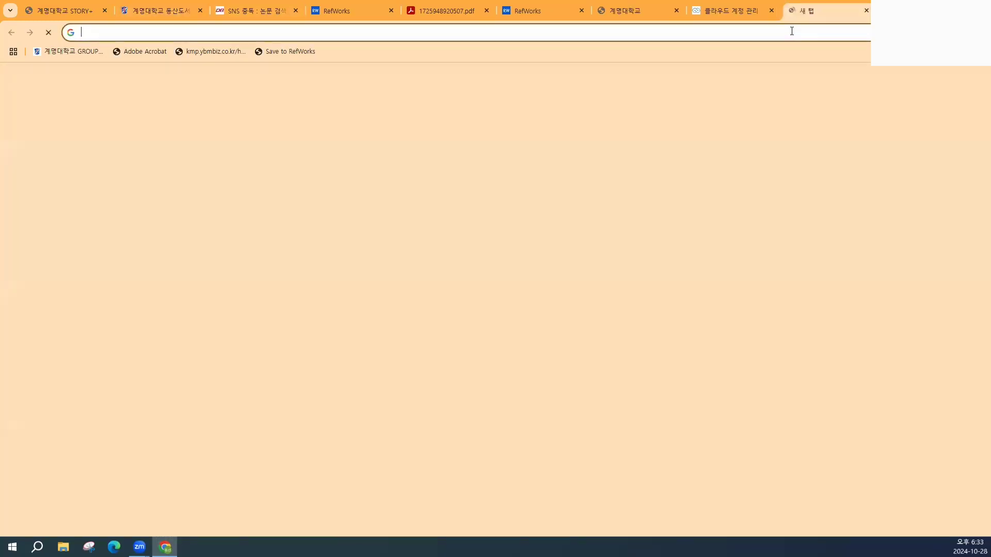
text(갼ㄴ)
key(Escape)
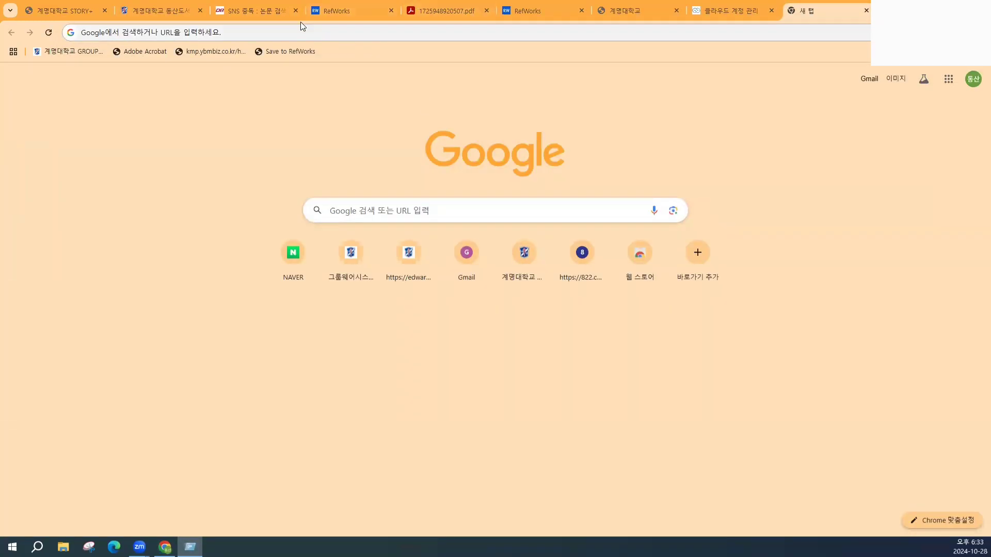
click(286, 31)
text(ㄱ)
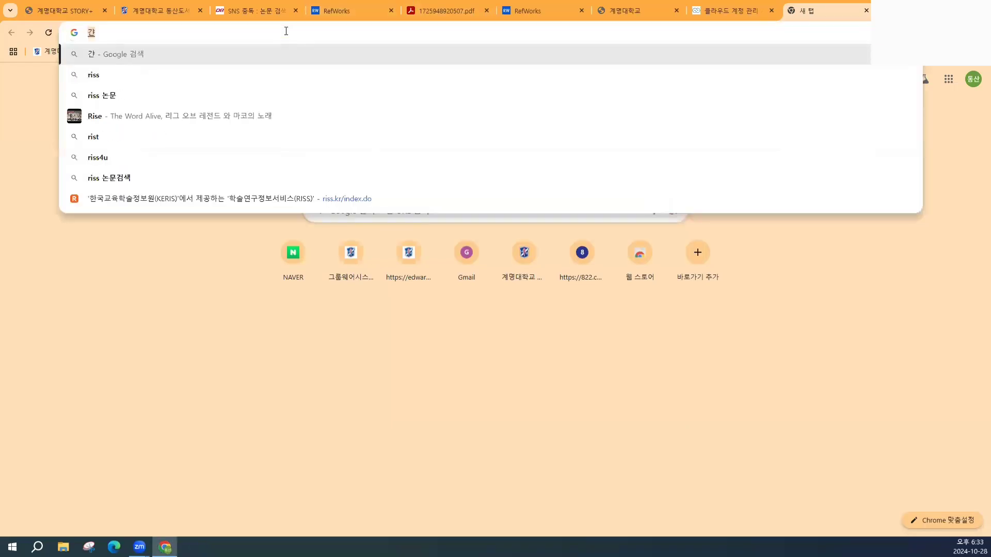
key(BackSpace)
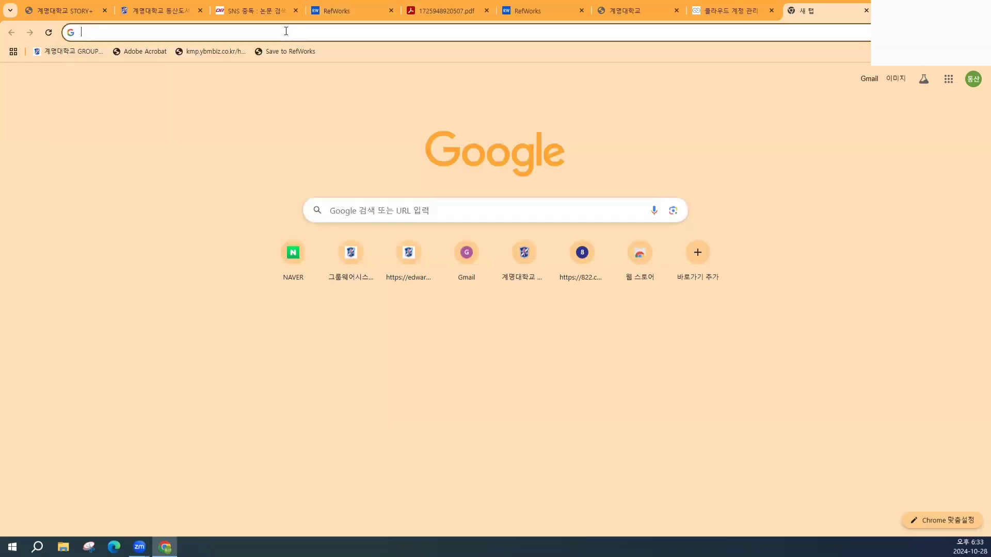
text(r)
key(Return)
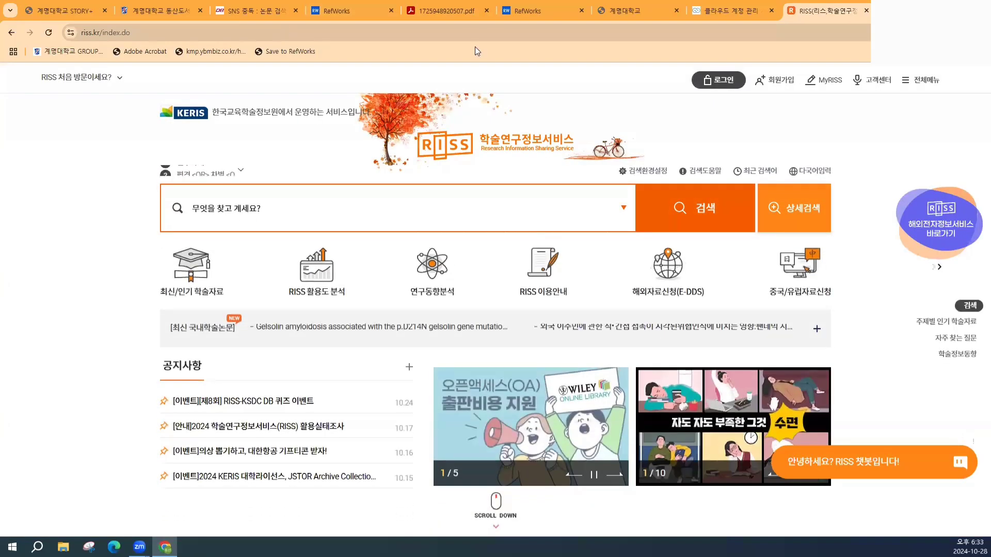
- Search RISS for the recent query 'sns 중독'
key(ctrl)
key(ctrl)
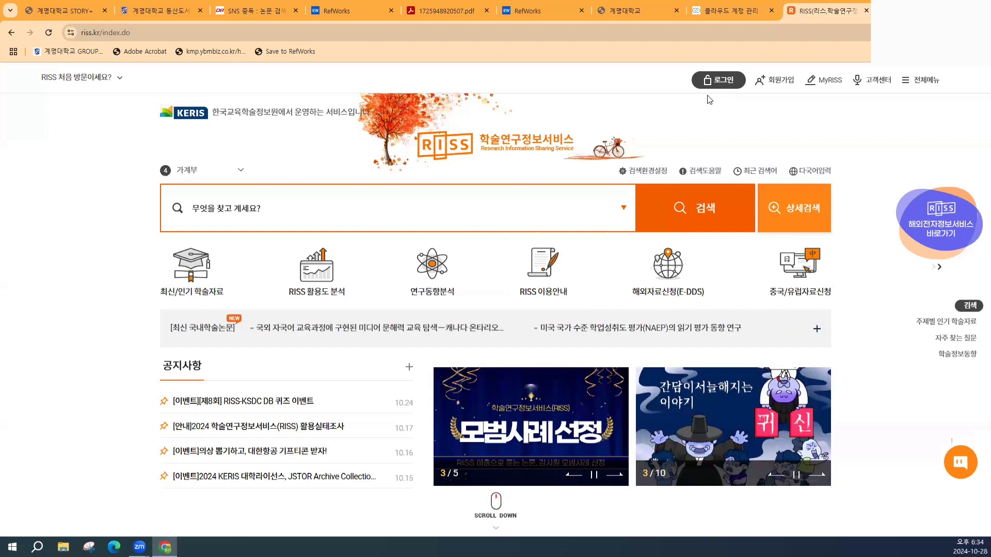
click(494, 197)
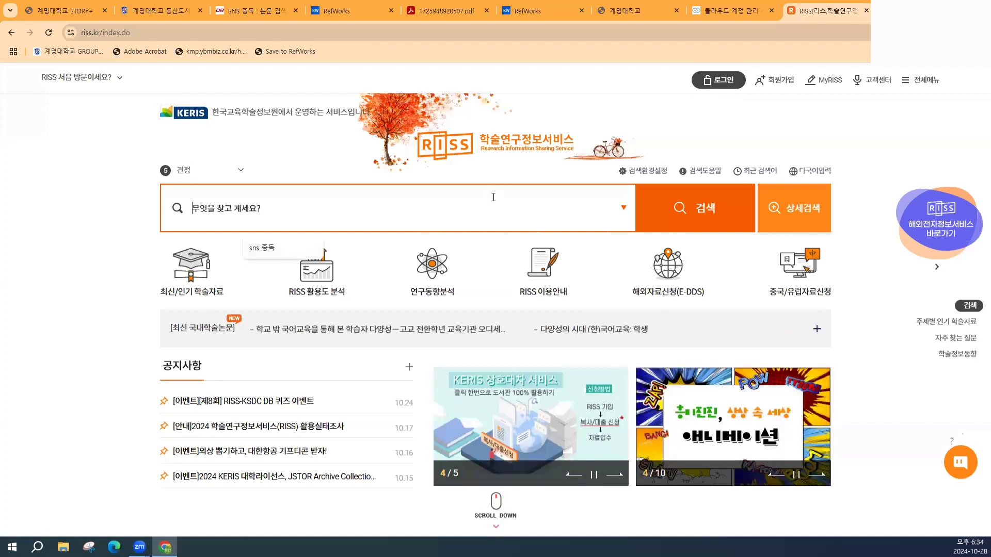
click(274, 249)
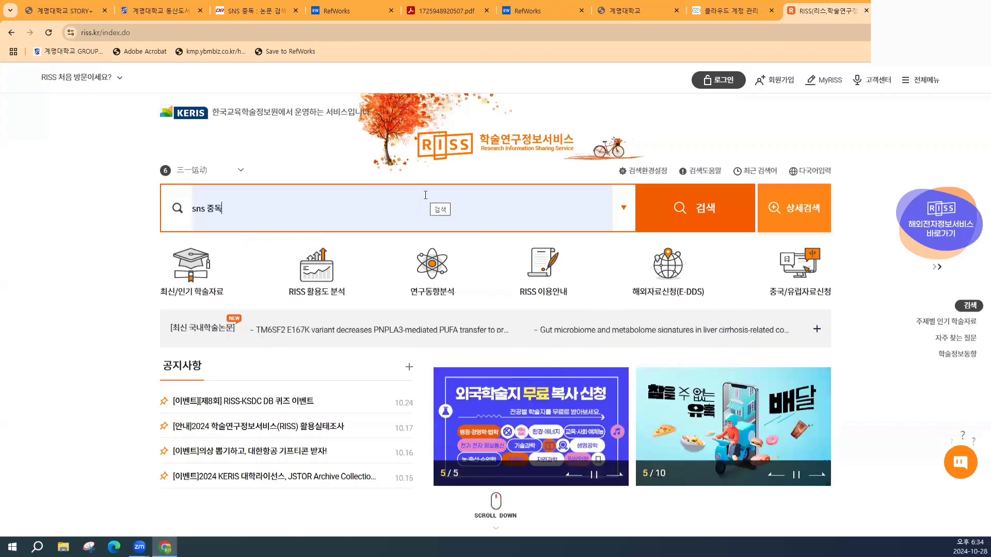
click(655, 211)
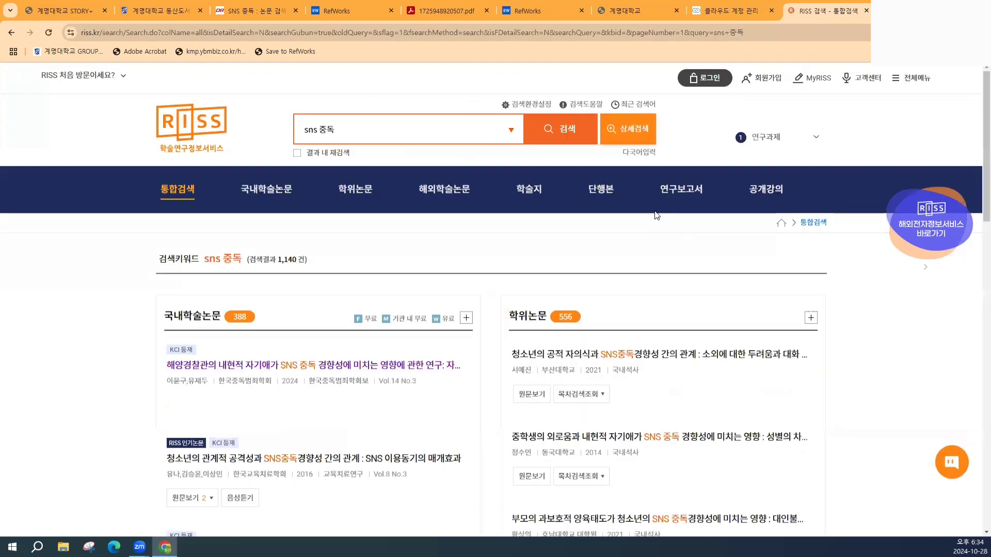
- Expand the 국내학술논문 results and open result 2, 청소년의 관계적 공격성과 SNS중독경향성 간의 관계
click(468, 318)
scroll(600, 249, down, 5)
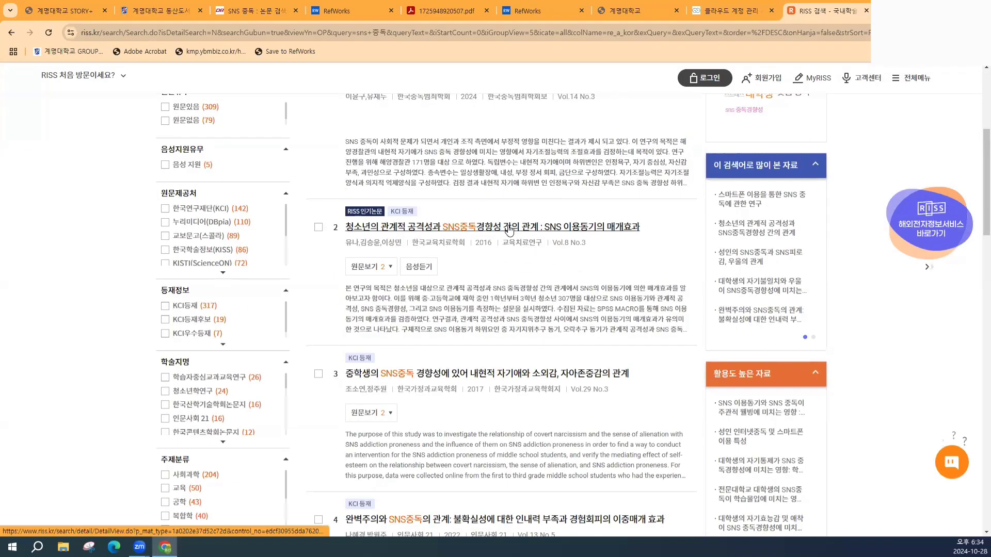
click(509, 230)
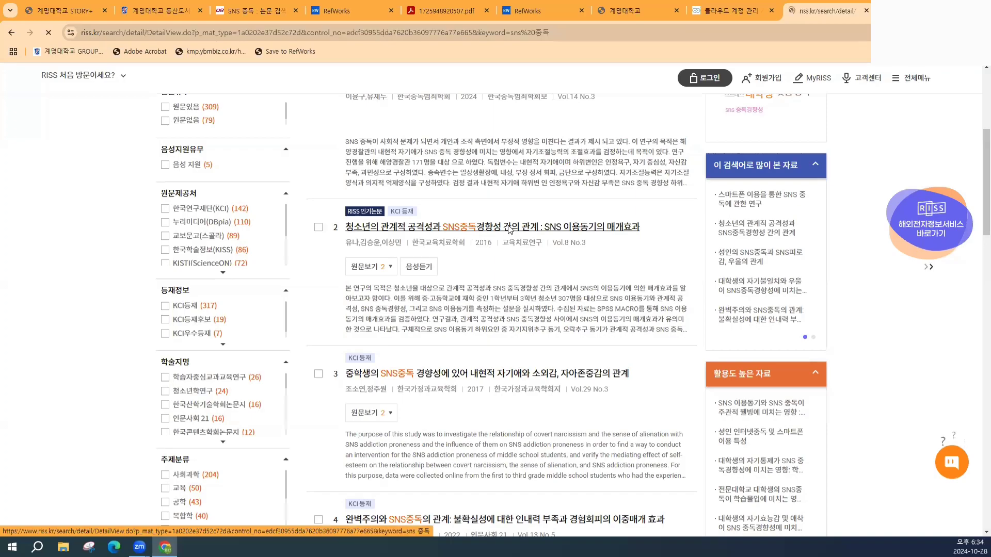
scroll(510, 231, down, 4)
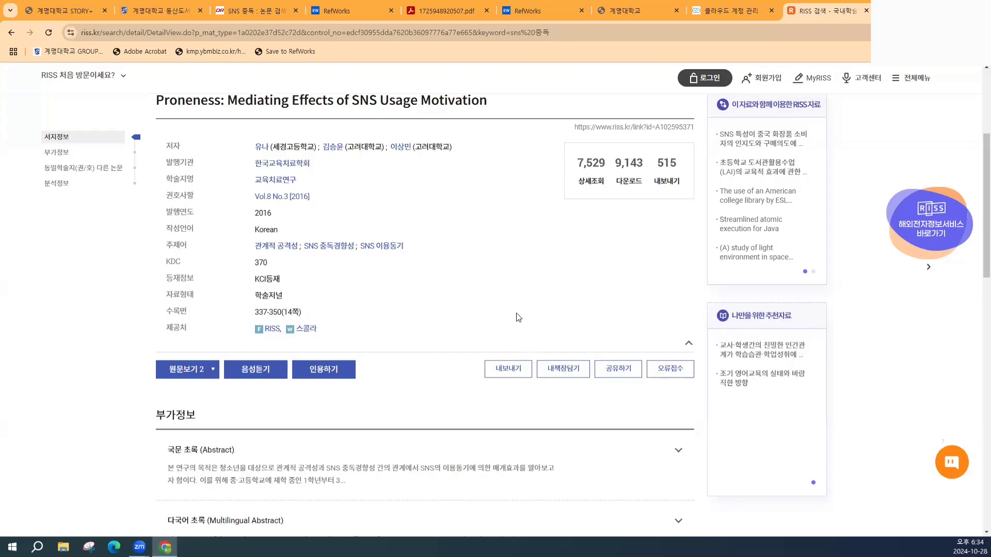
- Export the article's bibliographic record from RISS with RefWorks as the destination
click(506, 370)
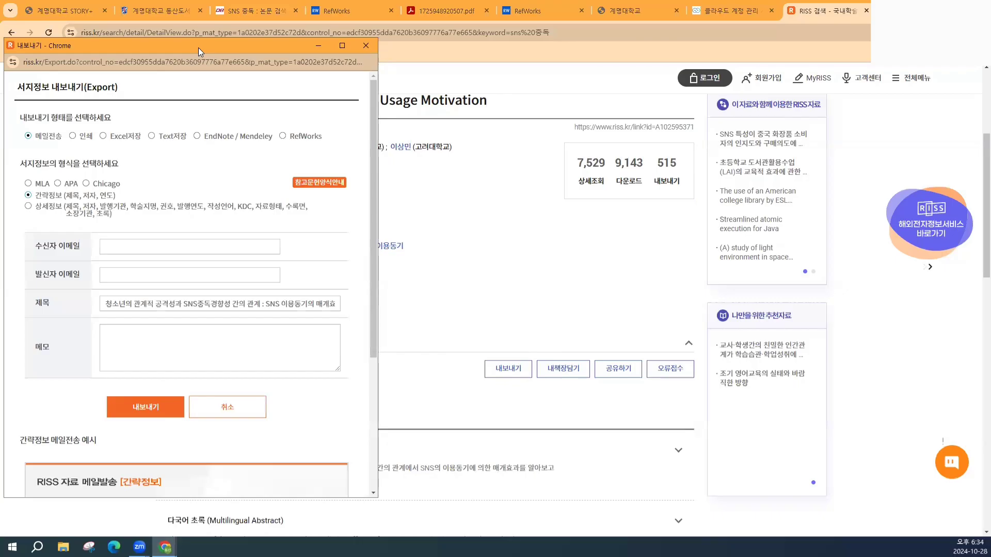
drag(198, 48, 507, 43)
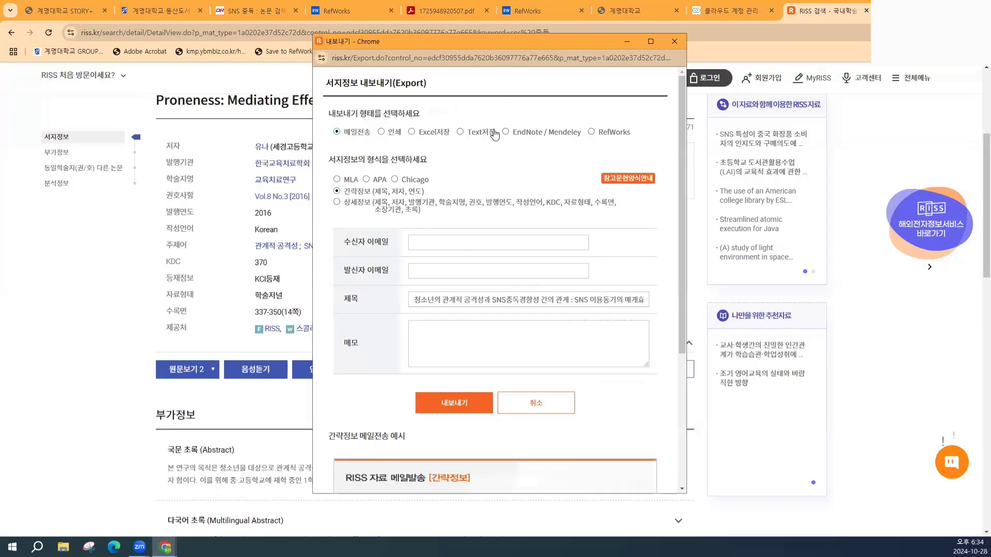
click(592, 133)
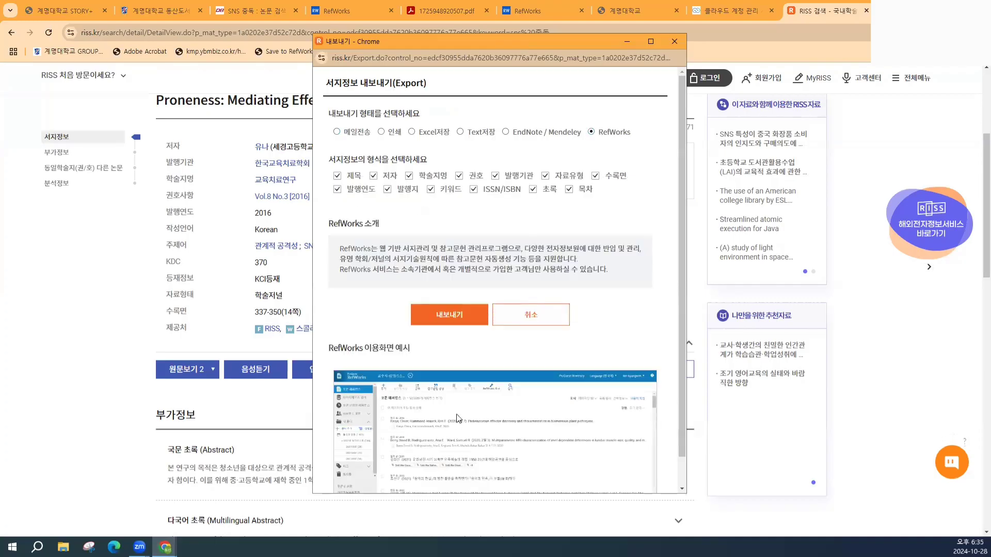
click(460, 316)
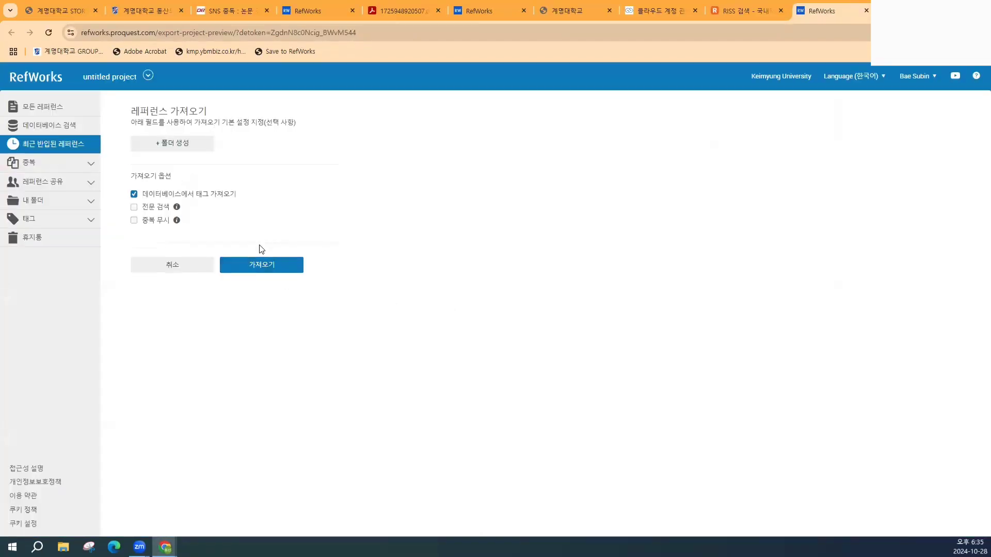
- Import the RISS record into RefWorks, check it under recently imported, then return to RISS
click(259, 269)
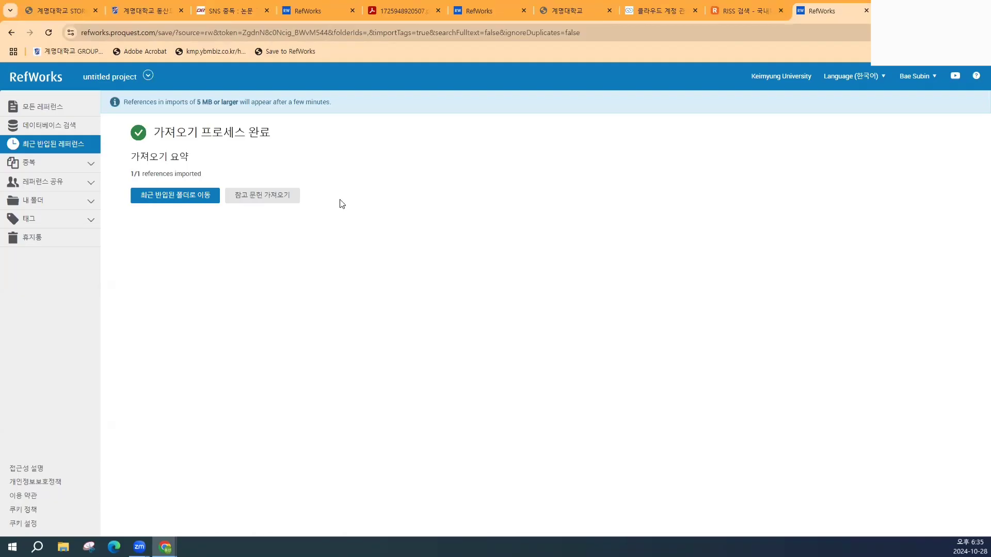
click(392, 39)
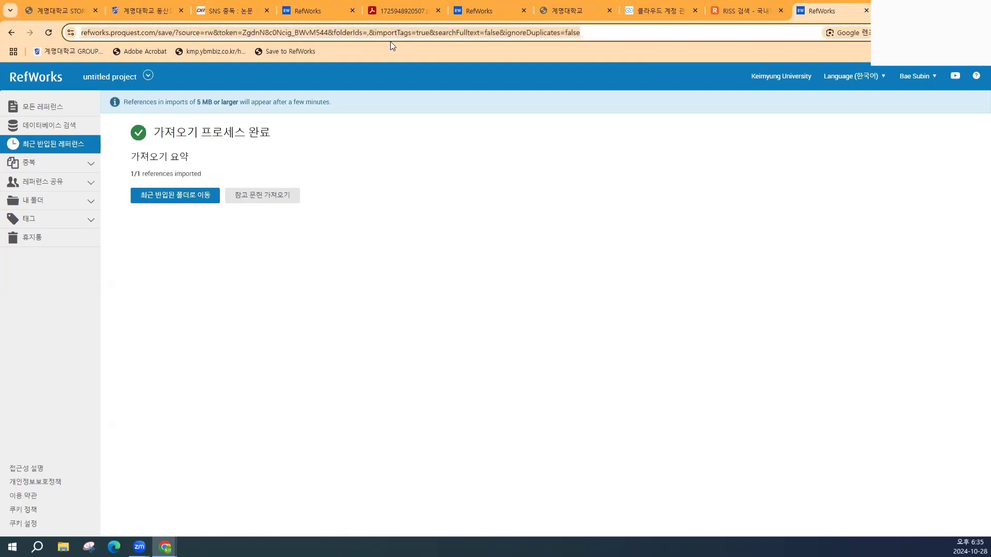
click(180, 194)
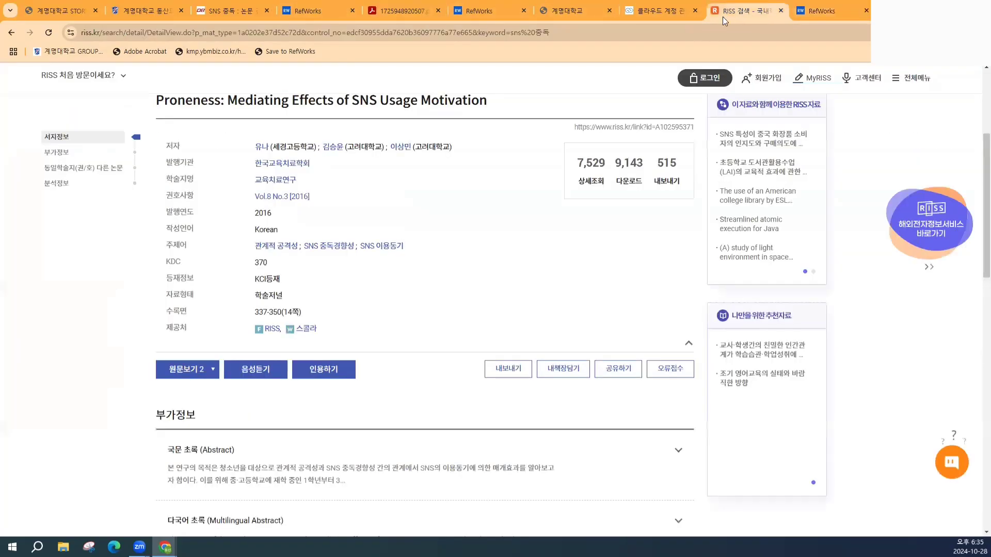
click(743, 12)
- Bring back the RISS export window, move it aside and close it
mouse_move(165, 548)
click(213, 503)
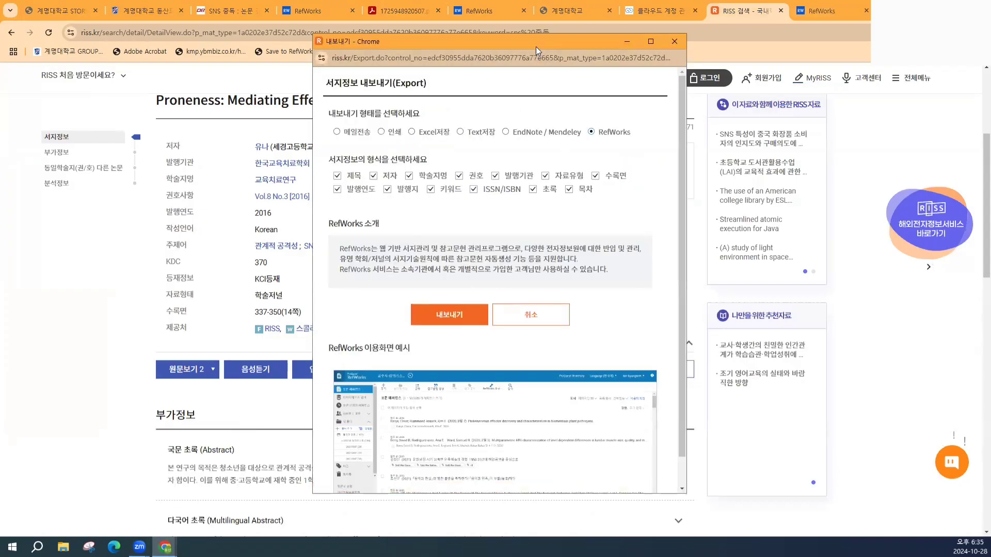
drag(536, 47, 563, 37)
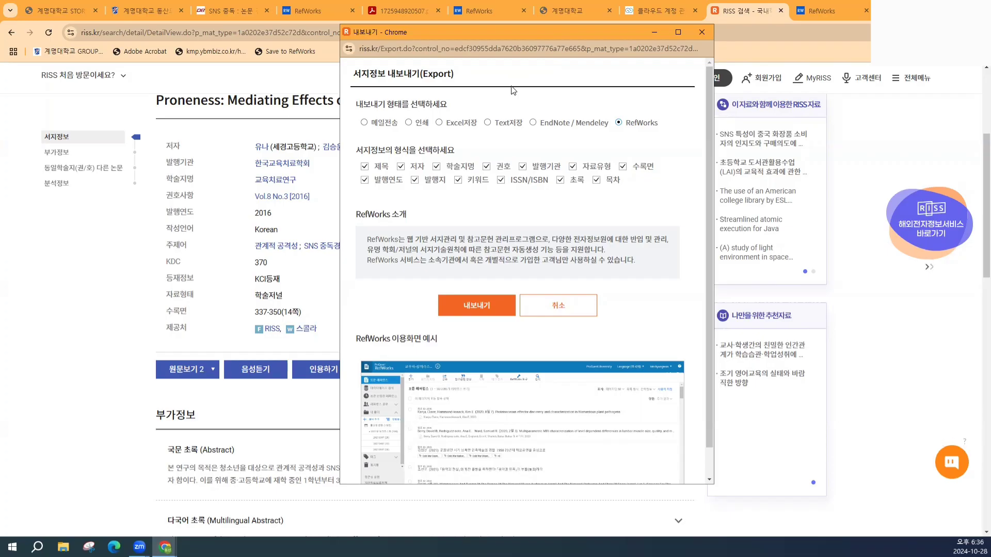
drag(490, 39, 255, 46)
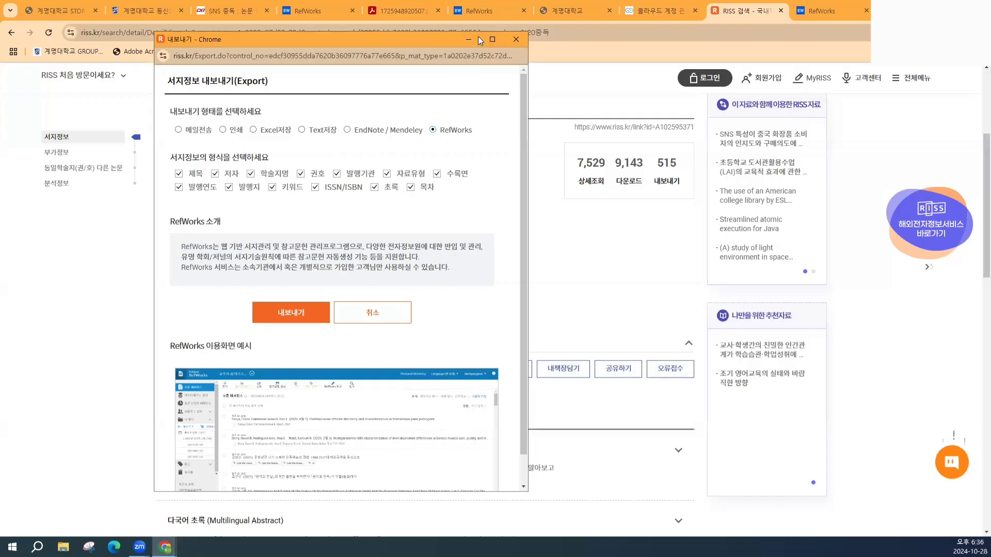
drag(460, 43, 646, 43)
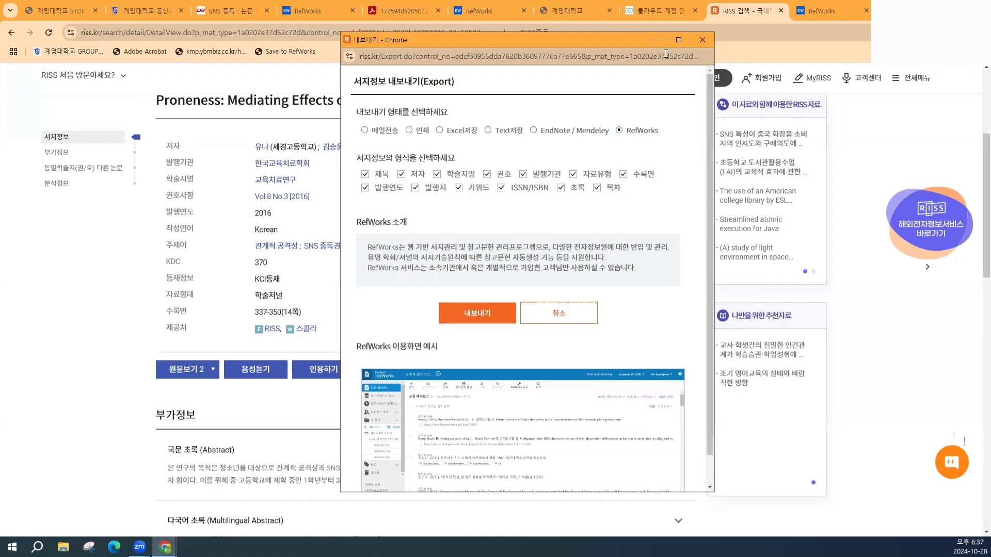
click(702, 39)
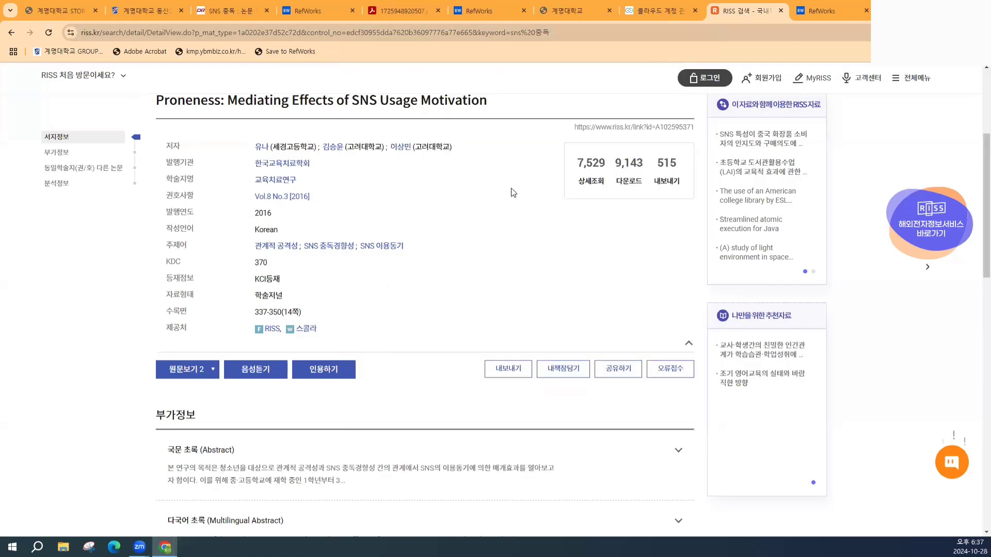
- Open result 3, the middle-school covert narcissism and SNS addiction article, and launch Save to RefWorks
click(12, 34)
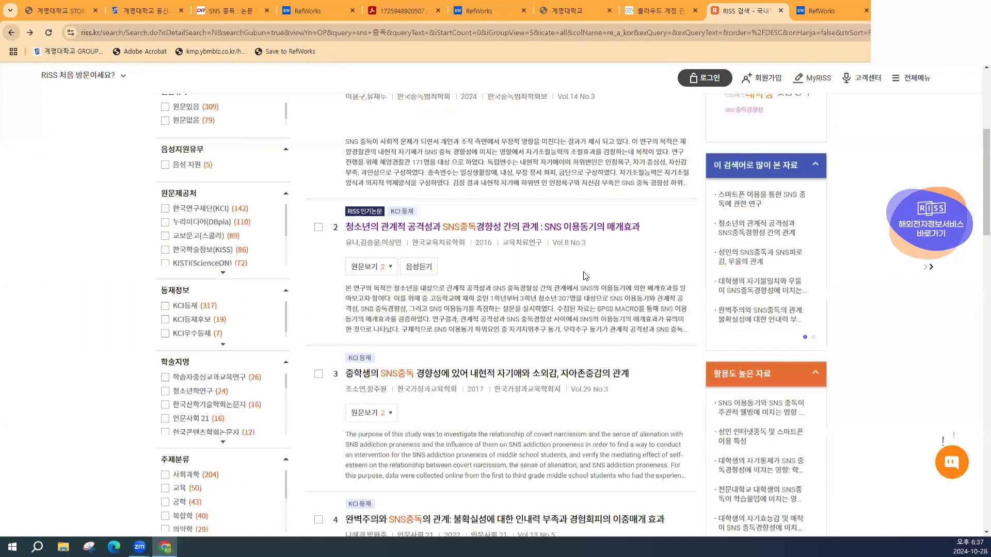
scroll(595, 271, down, 1)
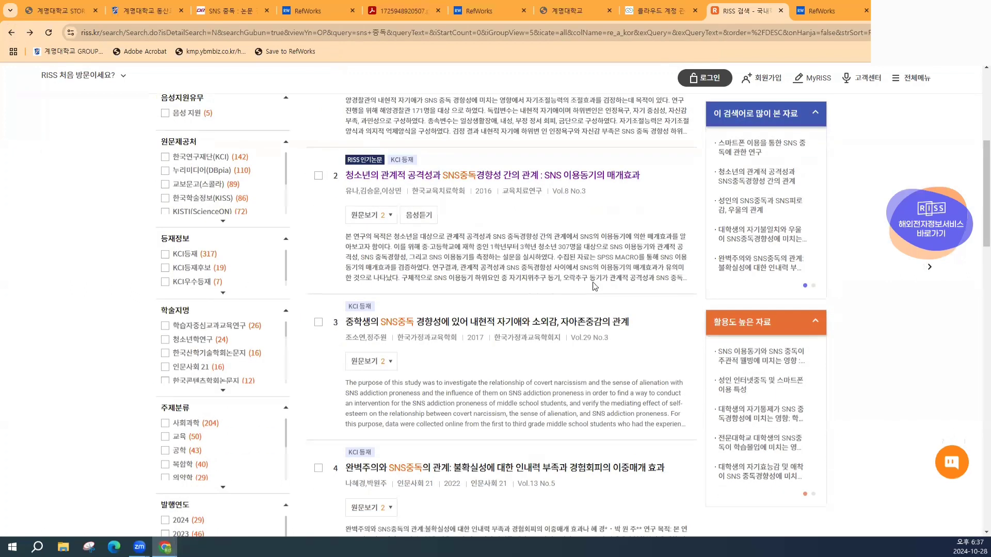
click(595, 323)
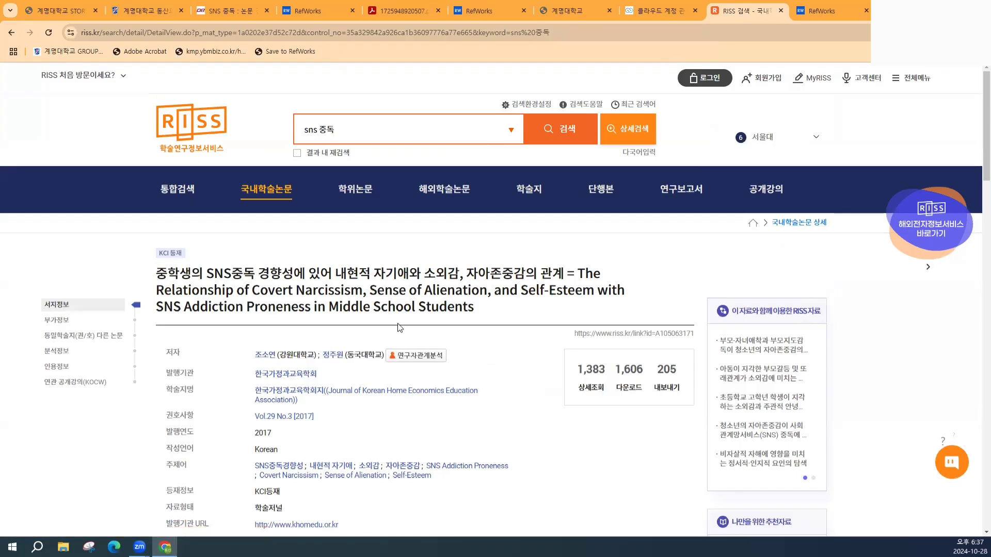
click(300, 54)
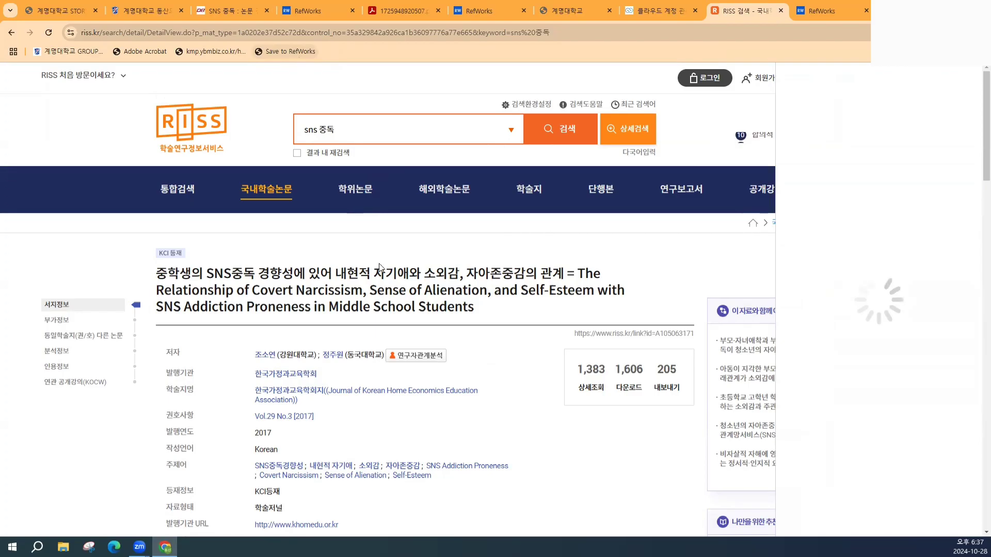
- Sign in to the RefWorks save panel using the browser's saved login
scroll(441, 365, down, 2)
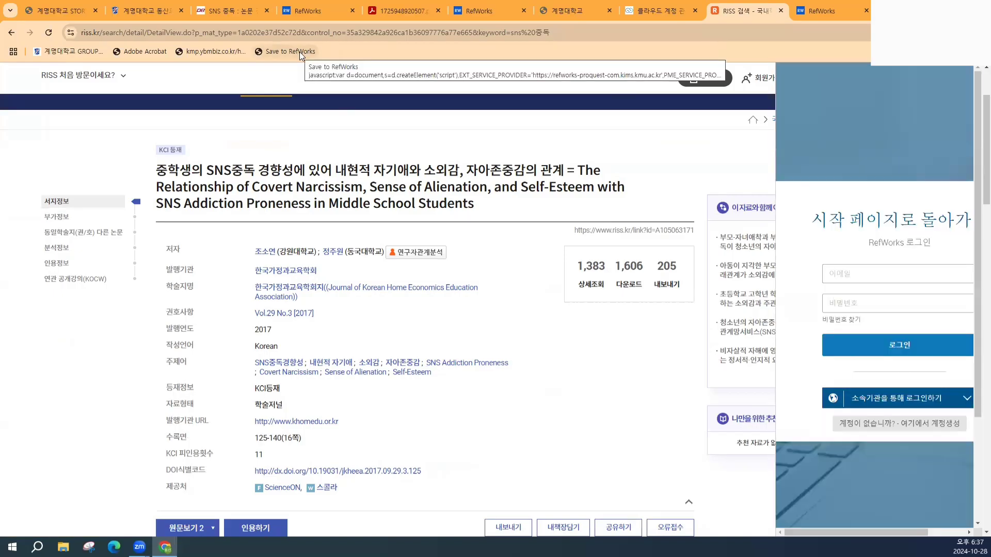
click(900, 278)
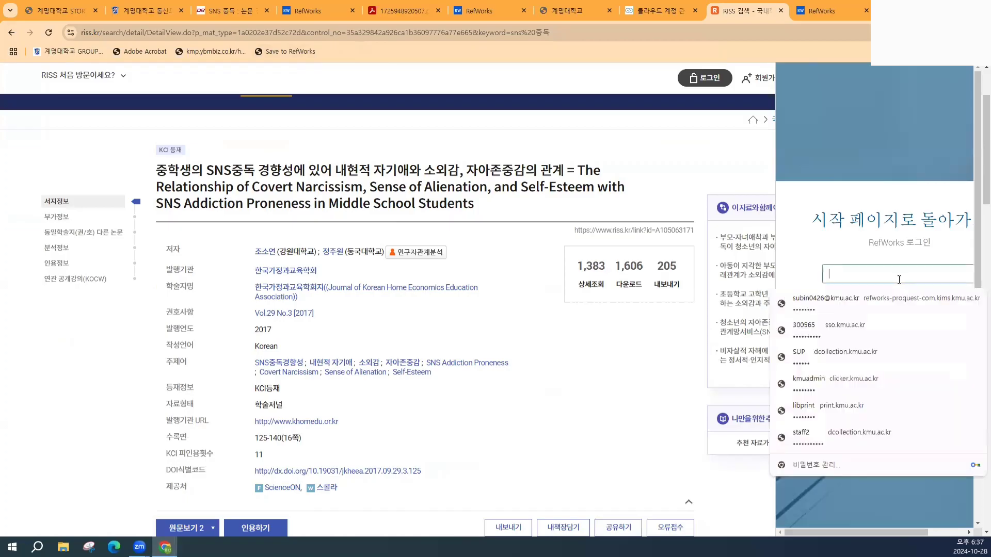
click(898, 309)
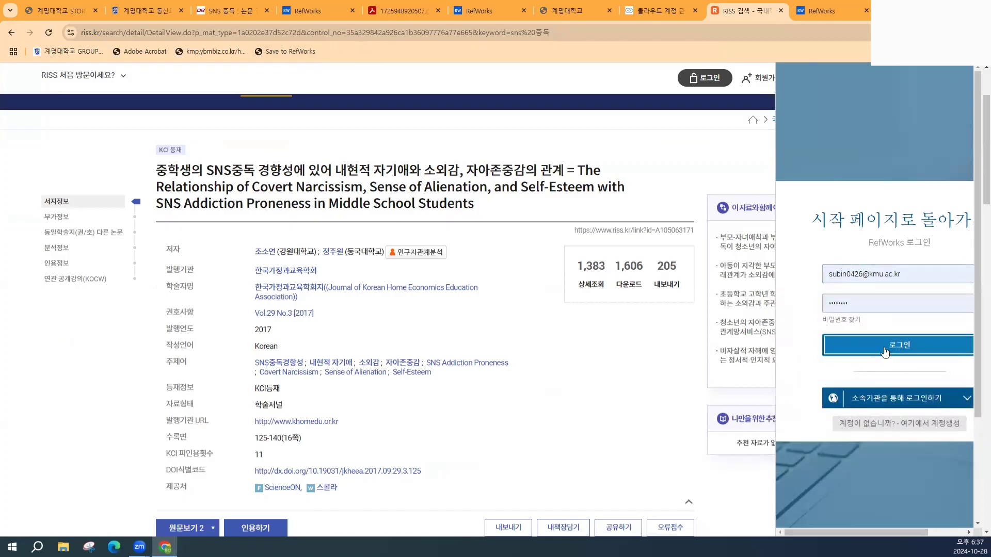
click(886, 352)
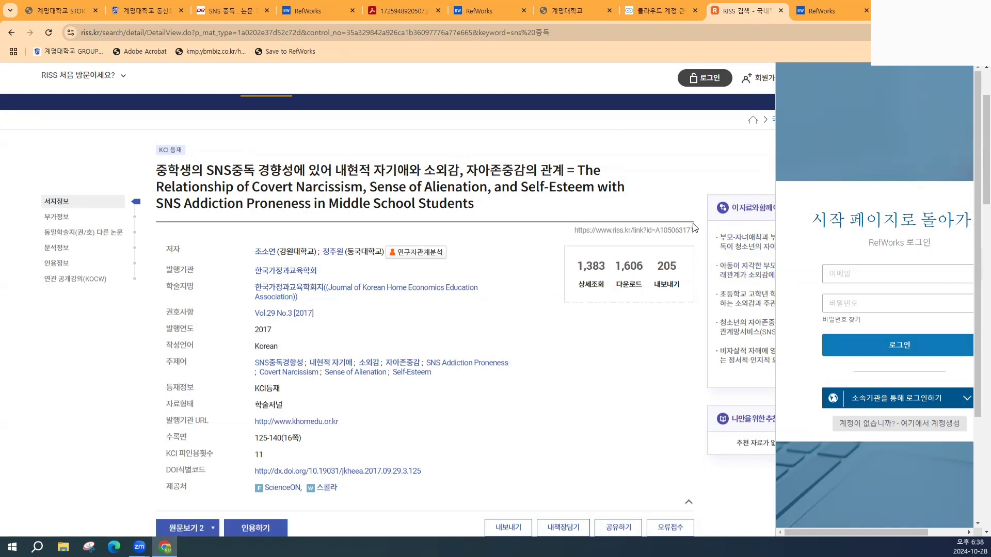
- Reopen the Save to RefWorks panel and retry the saved-login sign-in twice
click(50, 36)
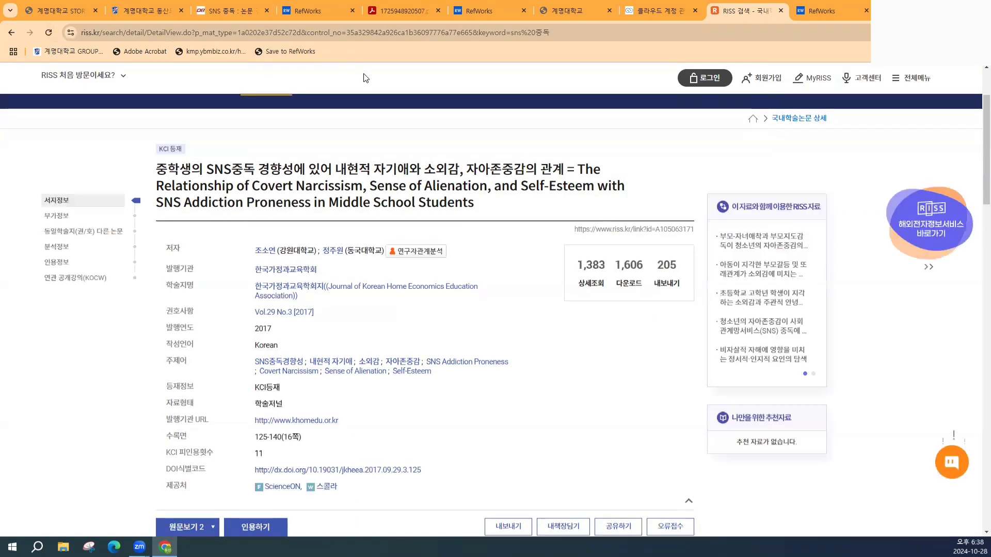
click(288, 51)
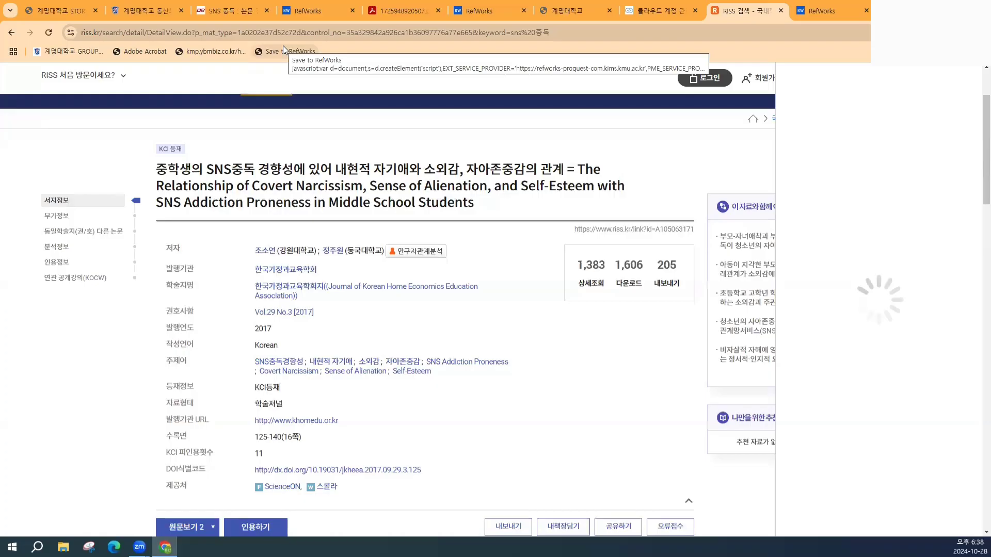
click(927, 274)
click(906, 296)
click(902, 351)
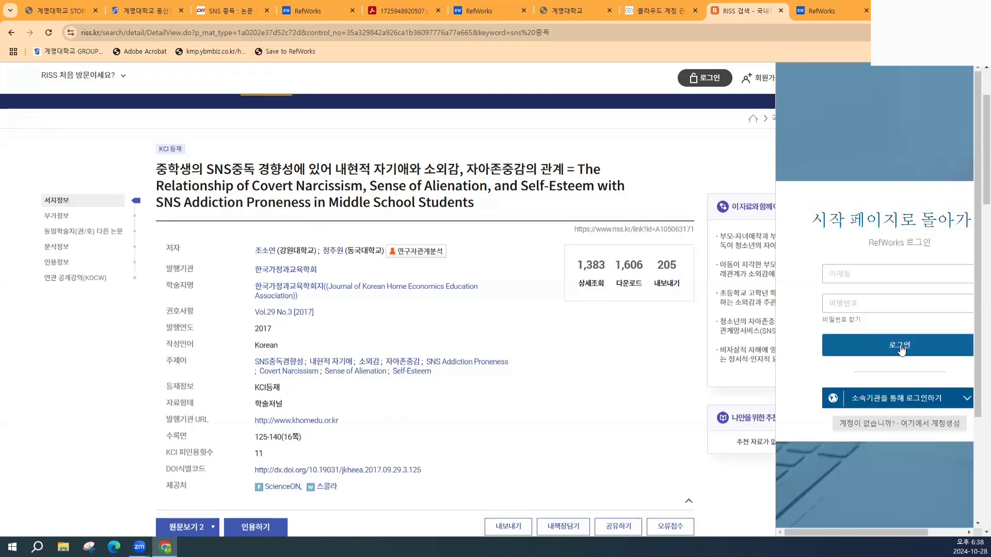
click(864, 278)
click(858, 296)
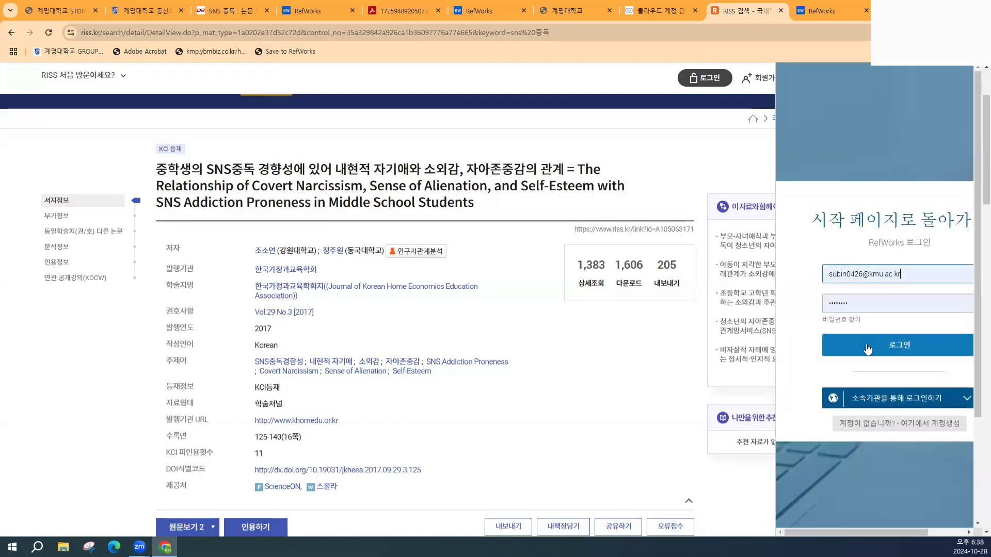
click(868, 344)
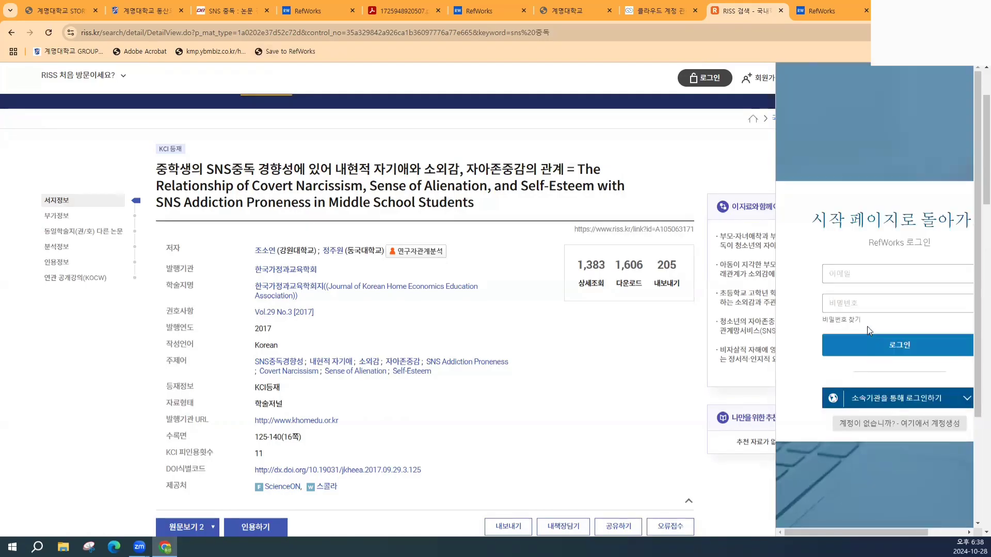
- Close the RISS, cloud account and DBpia 'SNS 중독' tabs, ending on the Dongsan Library tab
click(781, 11)
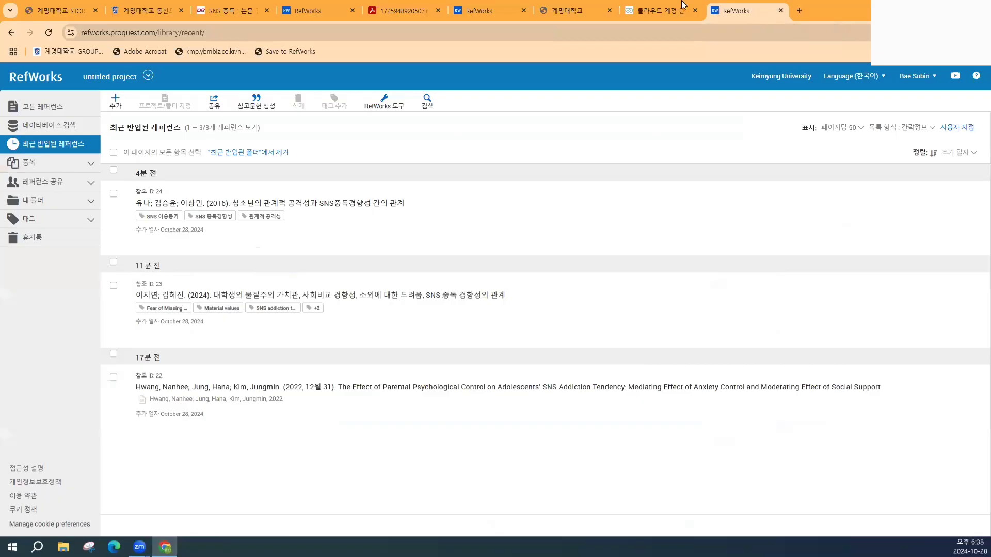
click(695, 10)
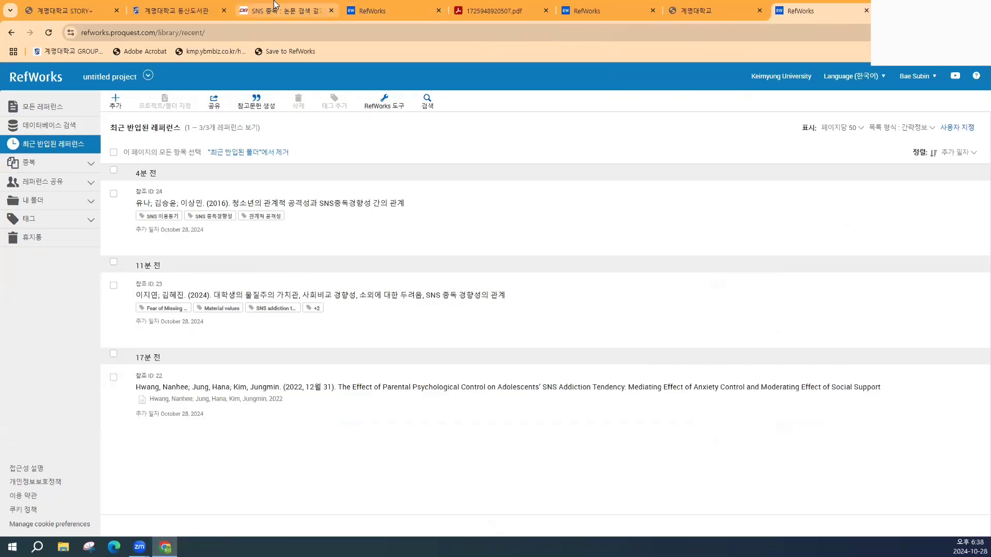
click(279, 8)
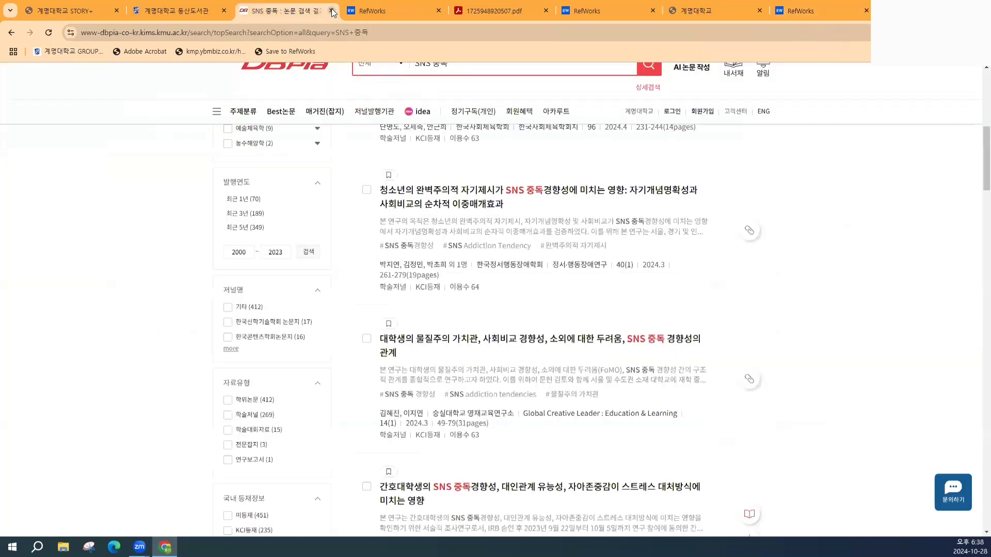
scroll(457, 170, up, 1)
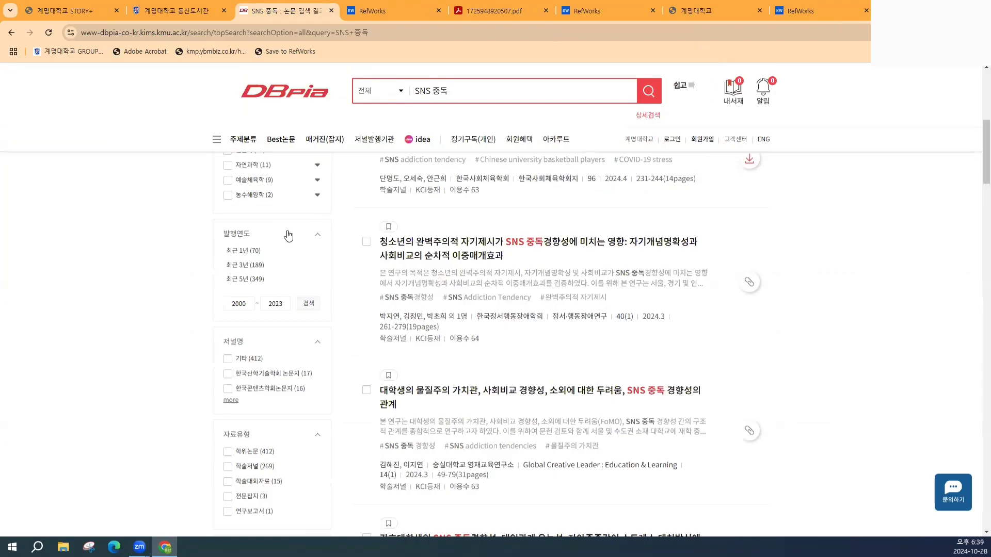
click(331, 10)
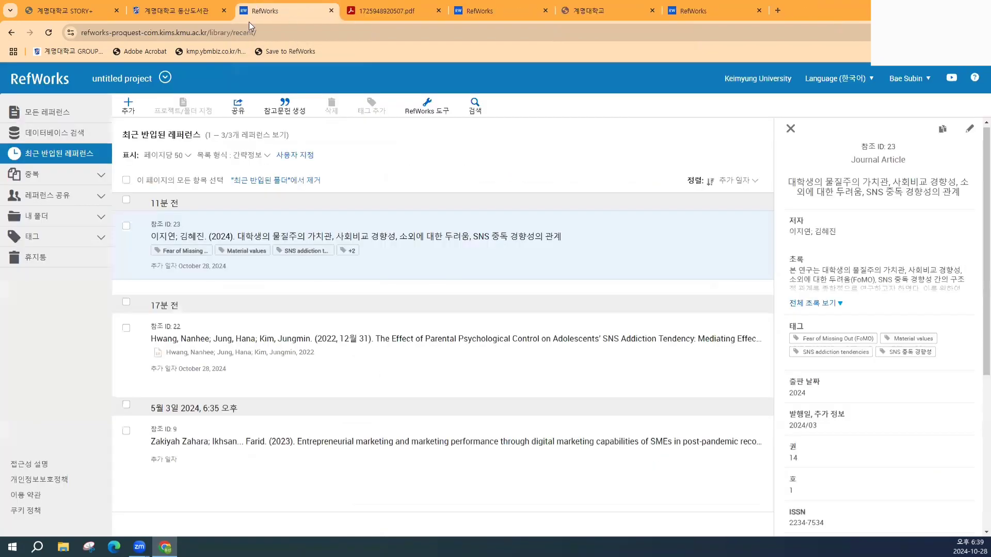
click(176, 11)
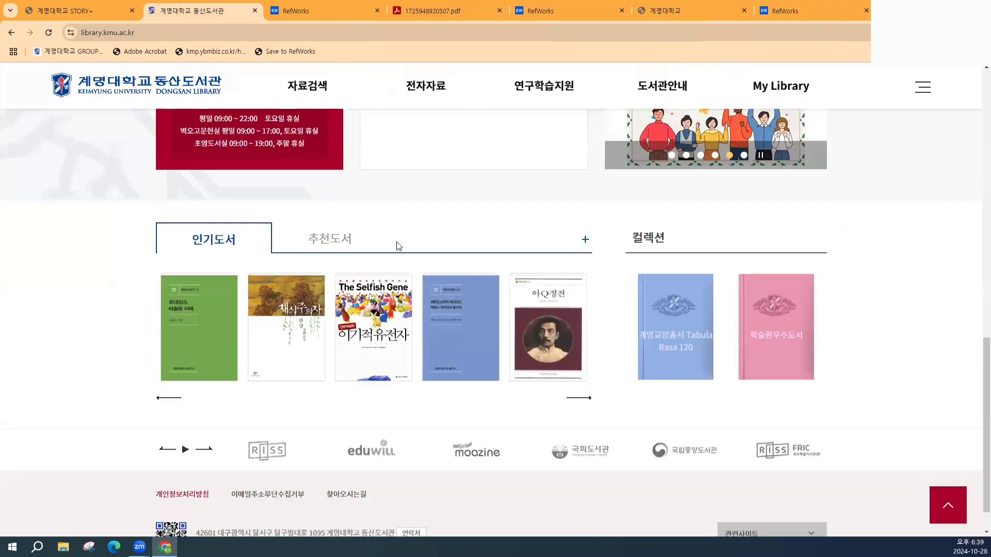
- Open Proquest One Academic from the library's 국외 academic databases filtered by letter P
scroll(398, 205, up, 7)
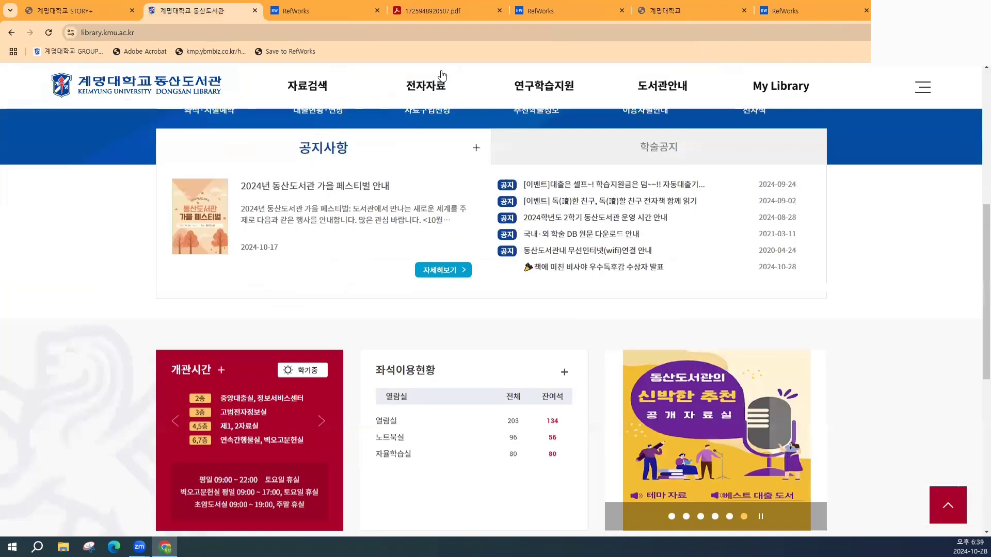
click(439, 82)
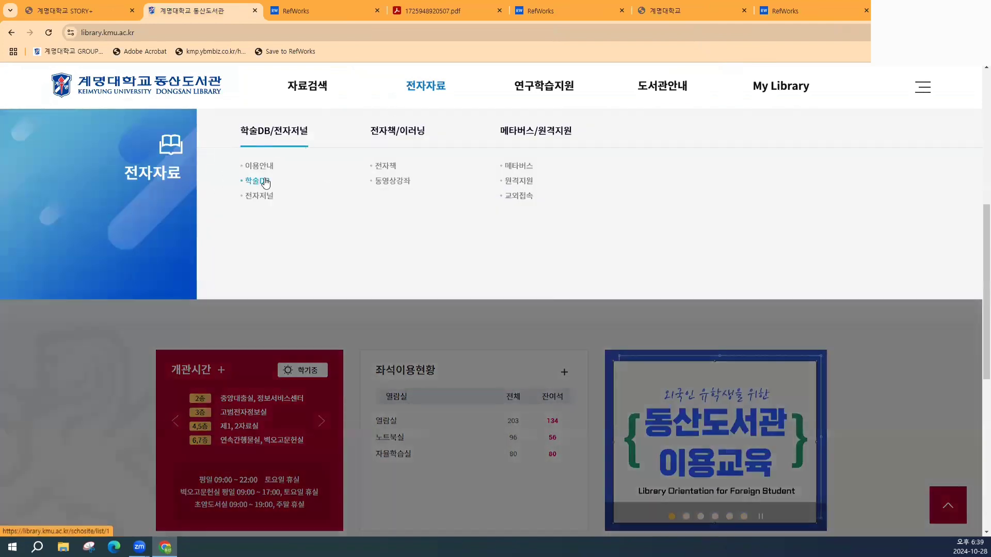
click(265, 182)
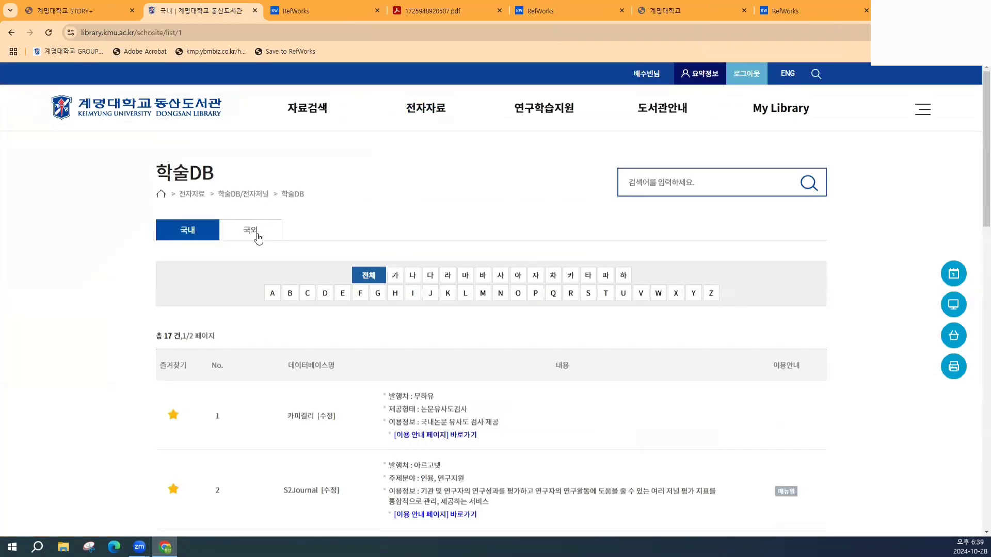
click(257, 236)
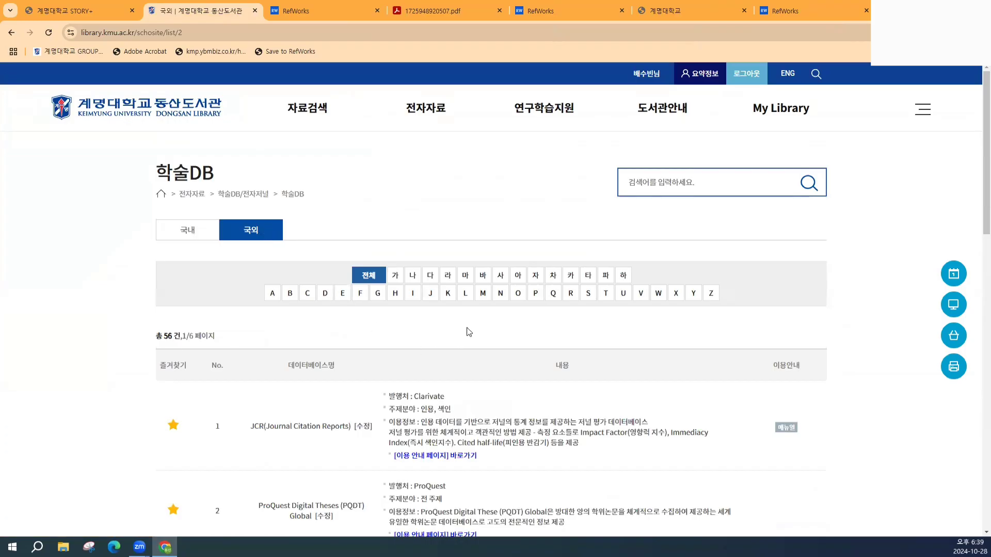
click(536, 294)
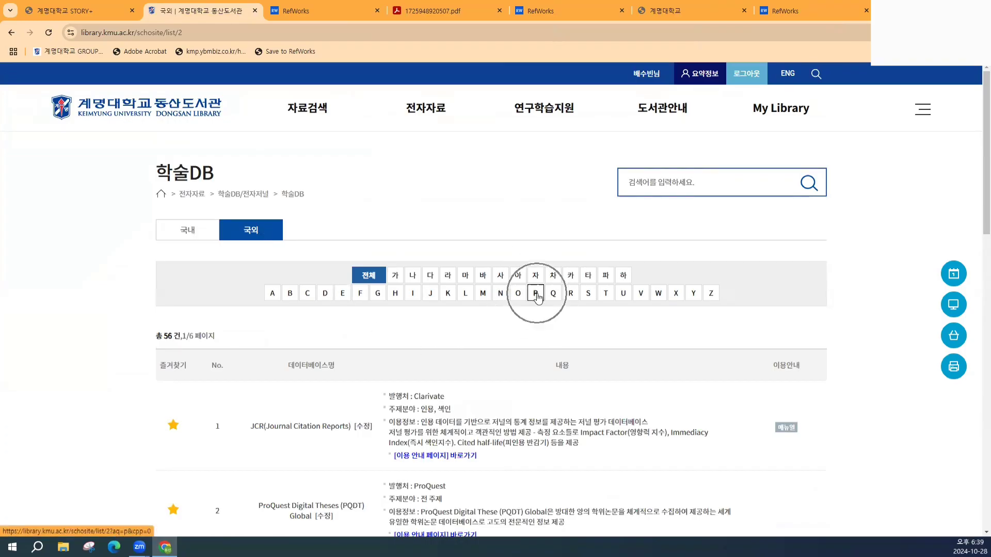
scroll(537, 299, down, 3)
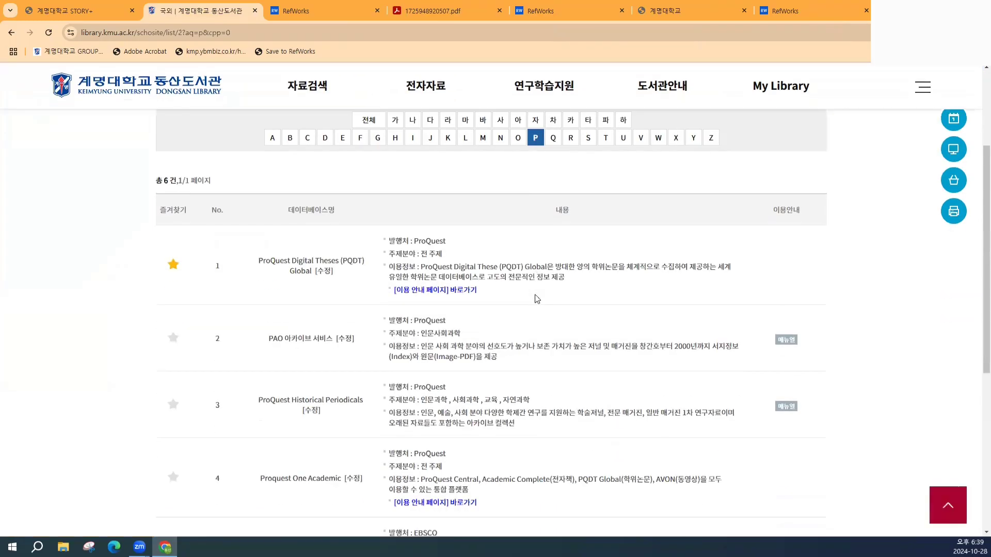
scroll(321, 305, down, 3)
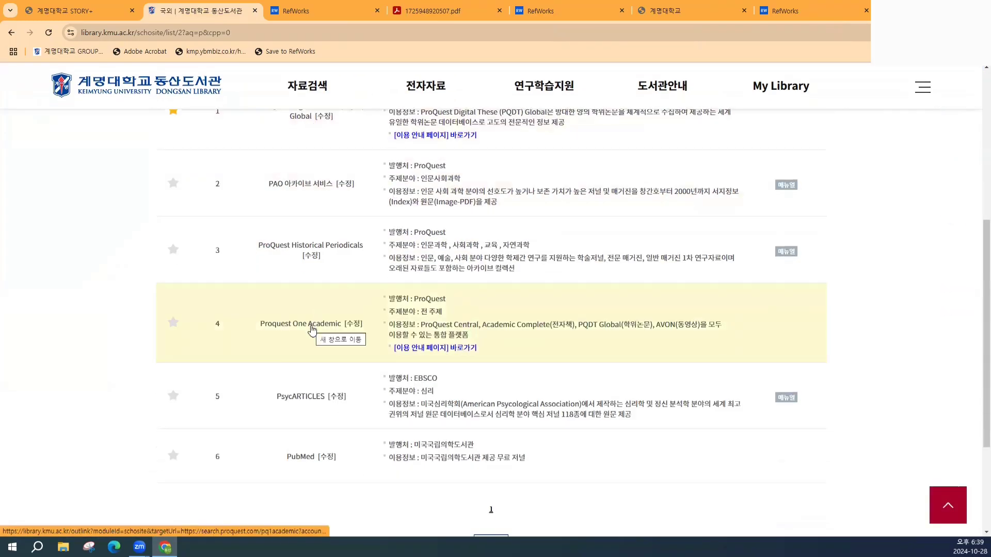
click(311, 325)
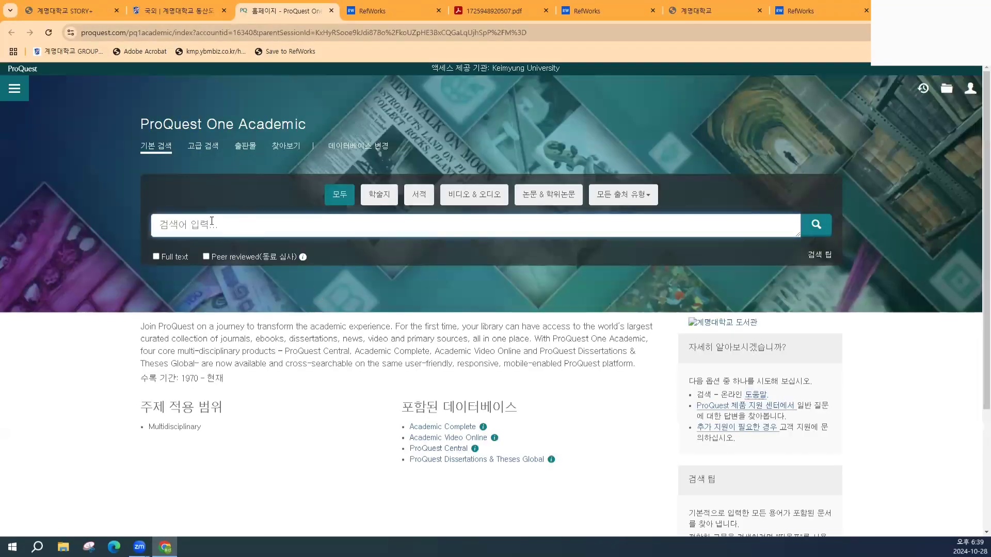
- Search ProQuest for 'SNS addiction' and open the first result's article page
text(SNS addiction)
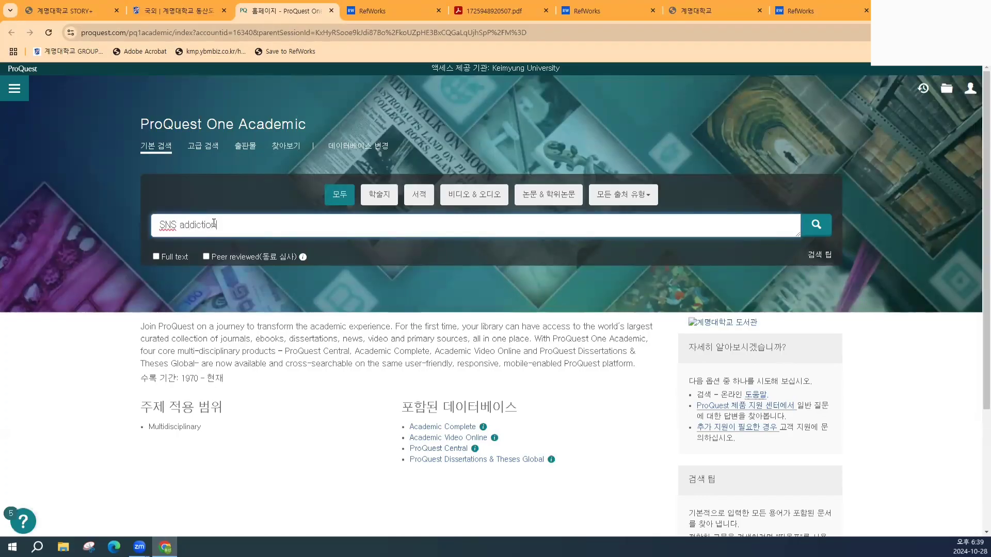
key(Return)
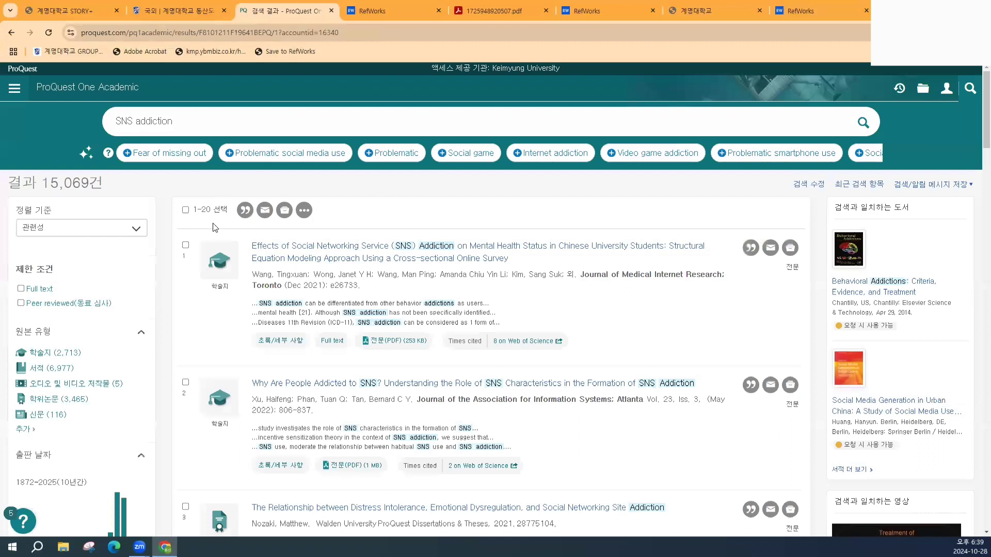
click(314, 258)
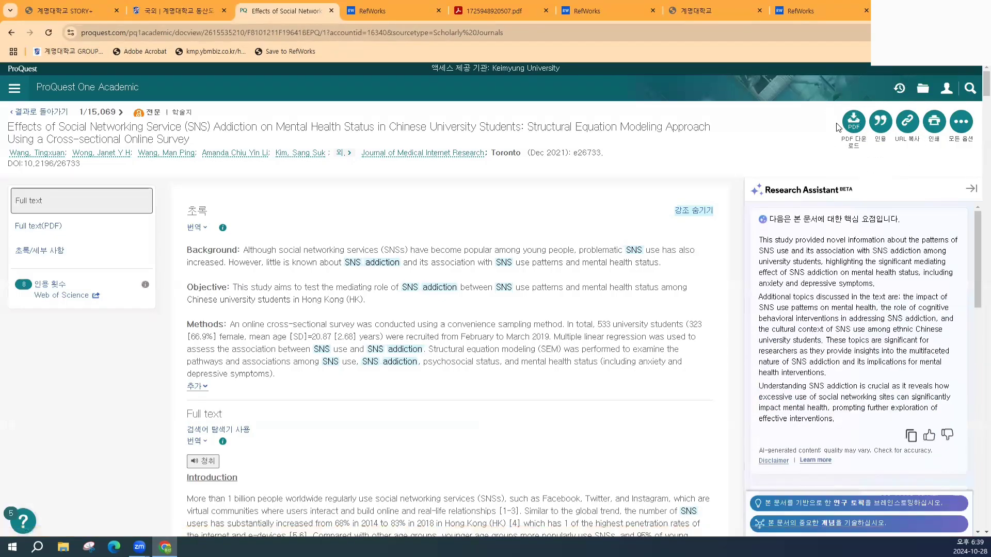
- Export the article's citation with RefWorks as the output destination and continue
click(880, 120)
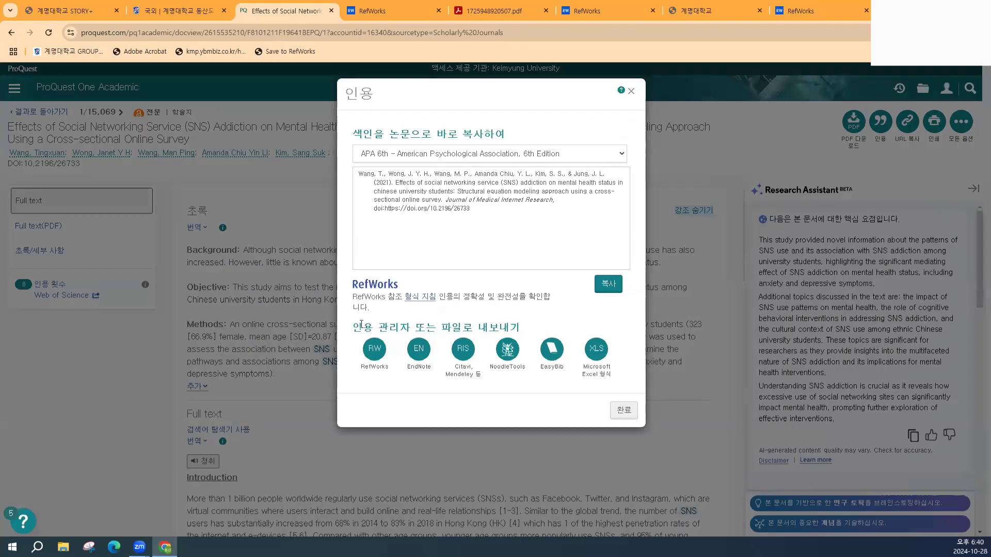
click(376, 350)
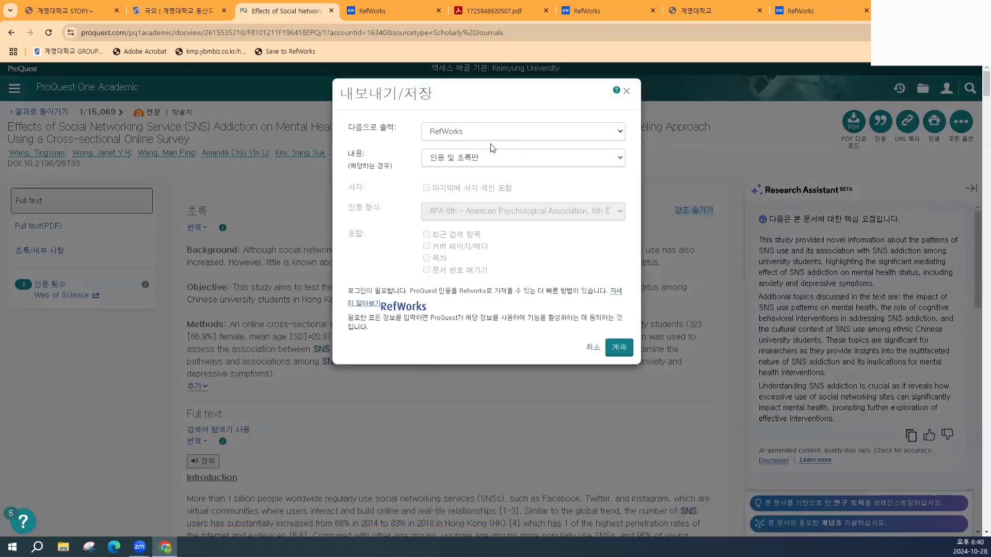
click(444, 134)
click(454, 199)
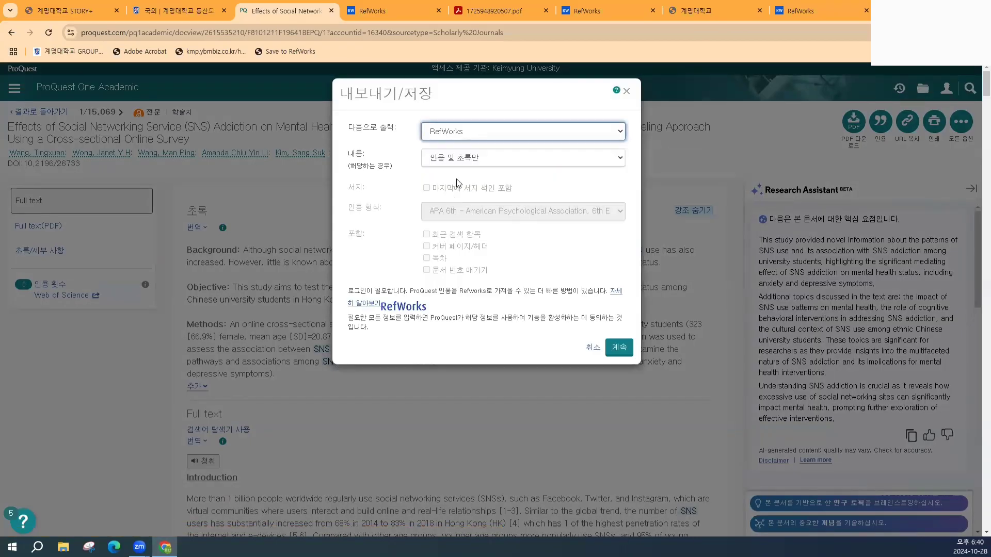
click(620, 348)
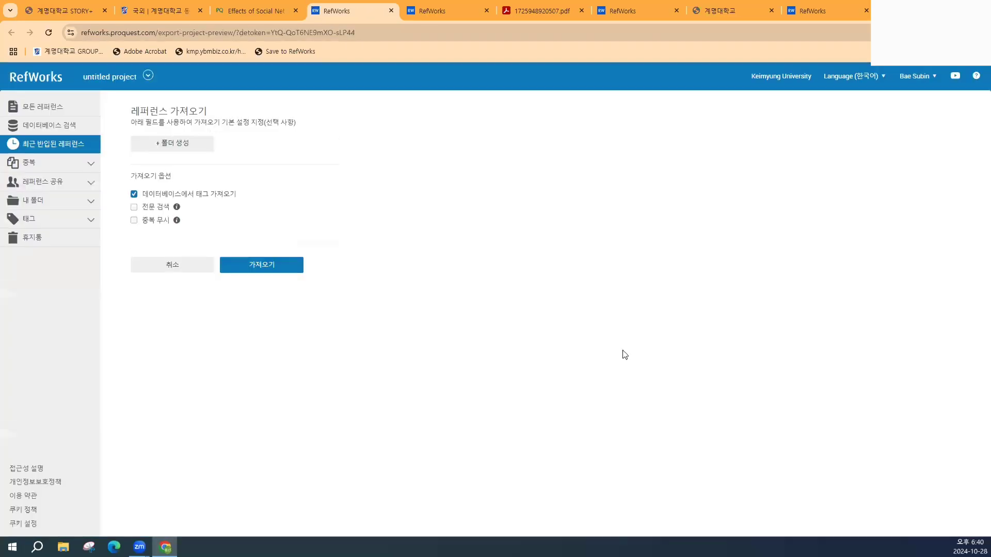
- Import the ProQuest reference and go to the Recently Imported folder
click(269, 270)
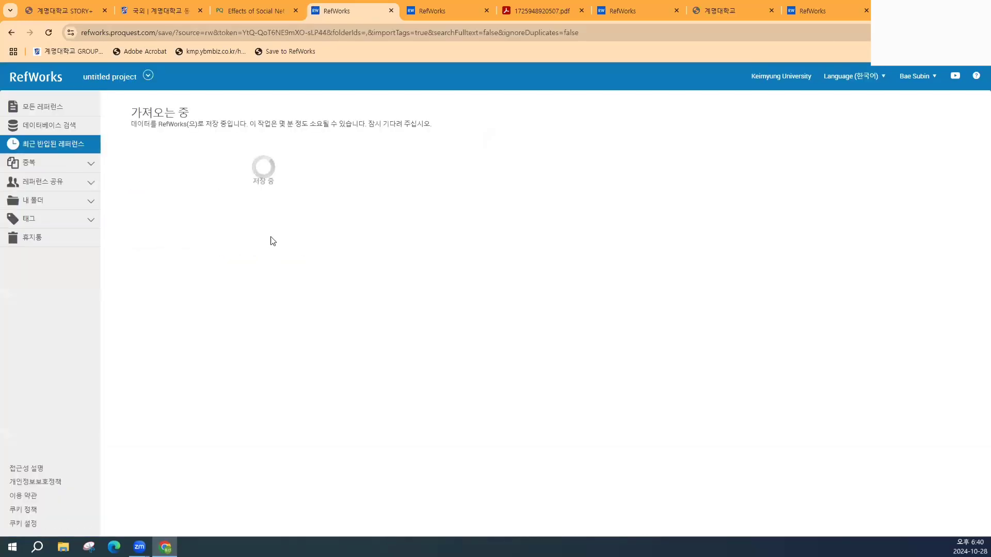
click(194, 199)
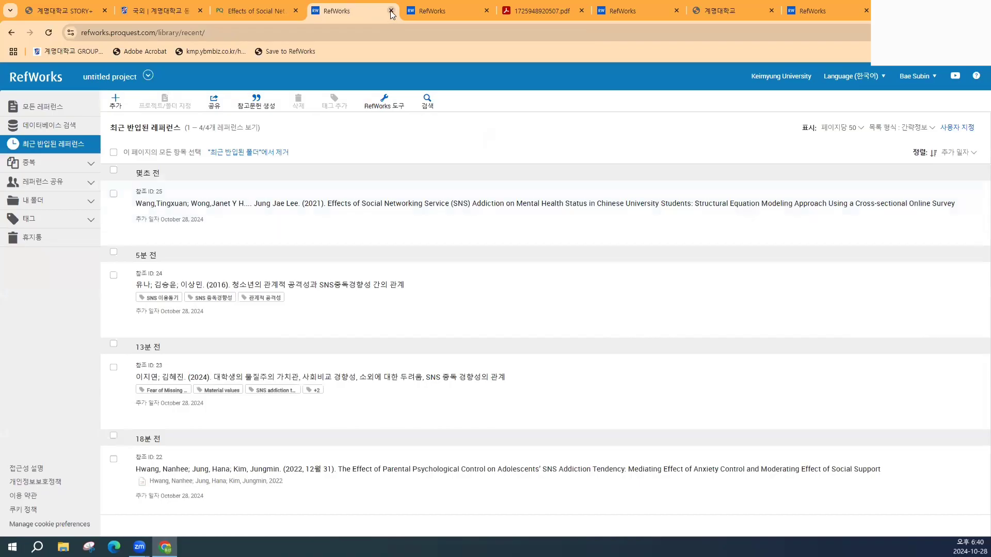
- Close the extra RefWorks and PDF tabs and reopen the ProQuest article's citation options
click(444, 11)
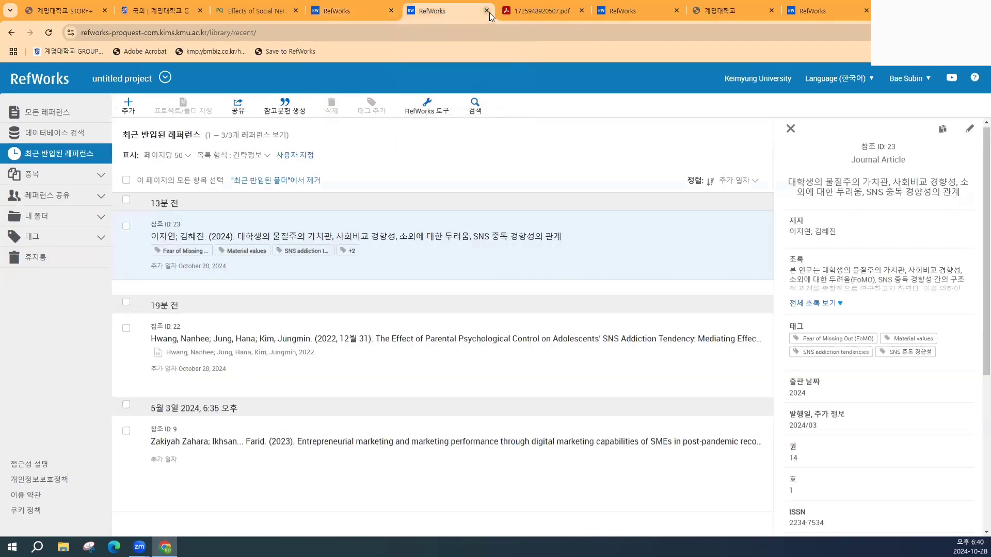
click(486, 11)
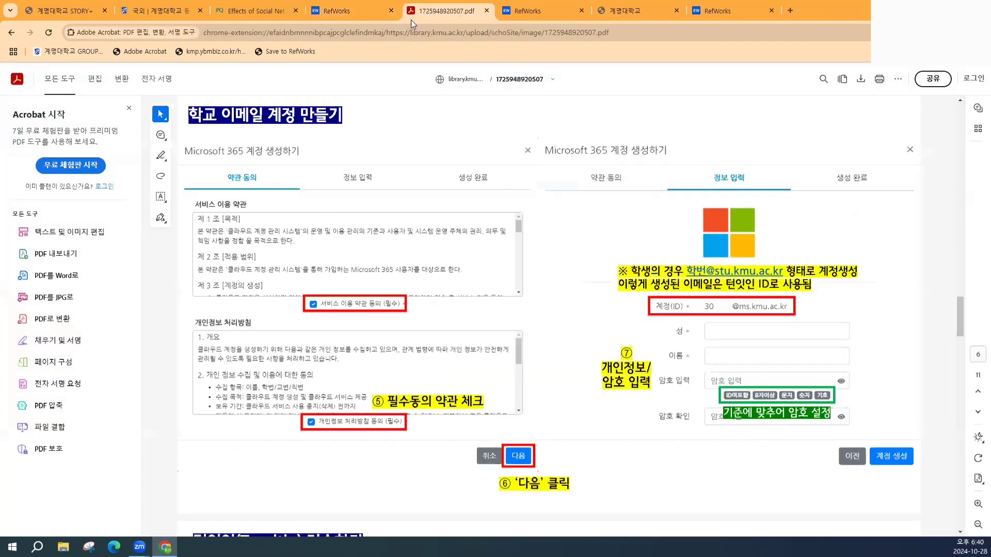
click(486, 10)
click(243, 7)
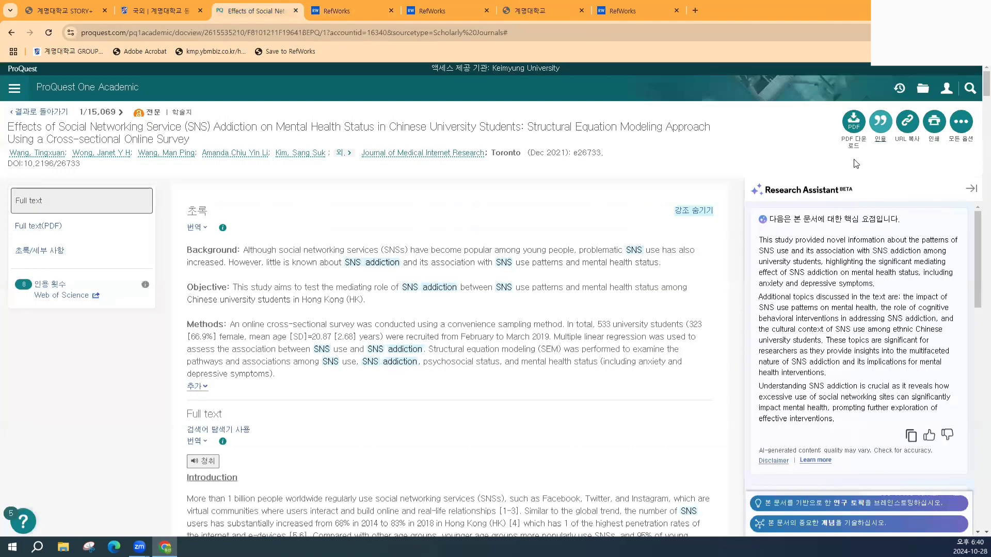
click(881, 127)
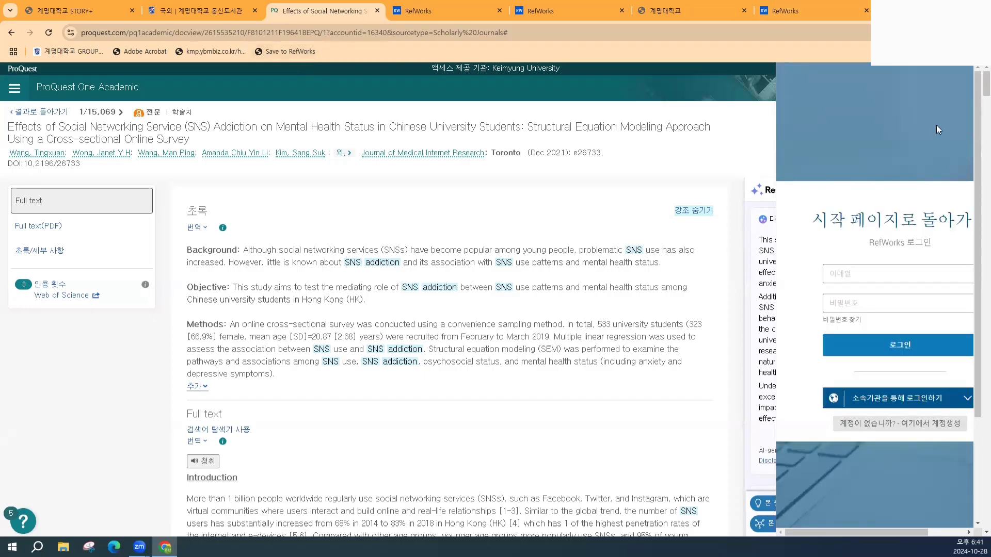
- Sign in to RefWorks with the saved account login, retrying once
click(883, 268)
click(858, 304)
click(867, 345)
drag(817, 527, 887, 523)
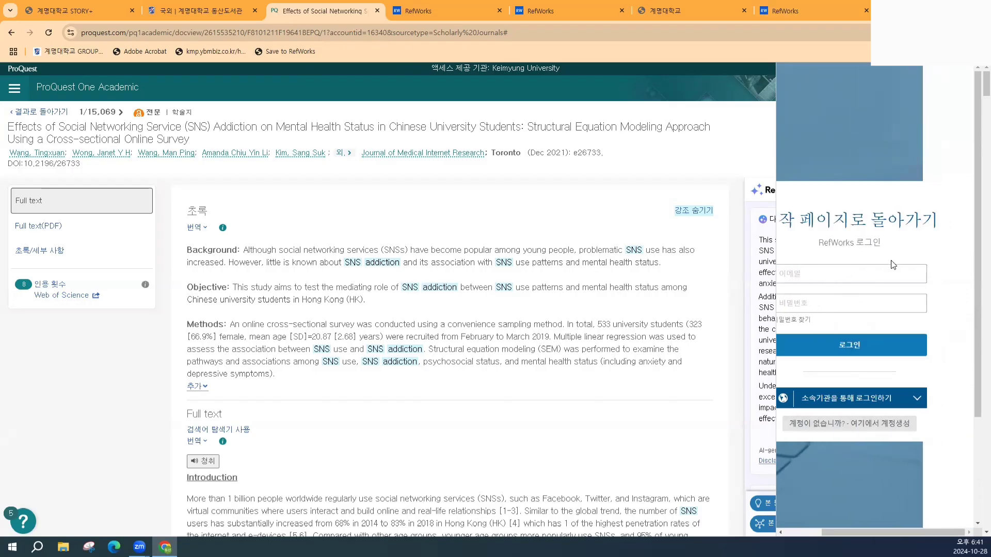
click(849, 278)
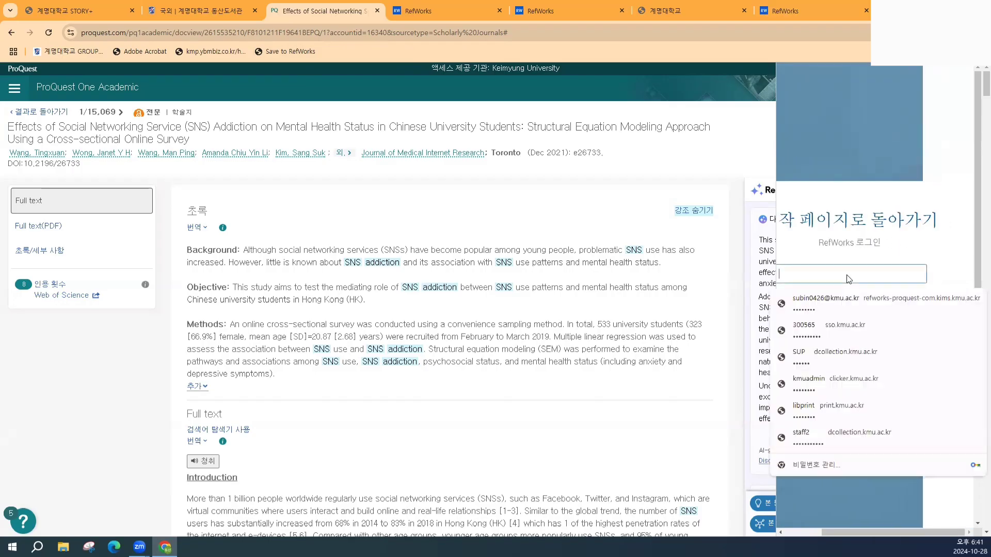
click(842, 310)
click(844, 345)
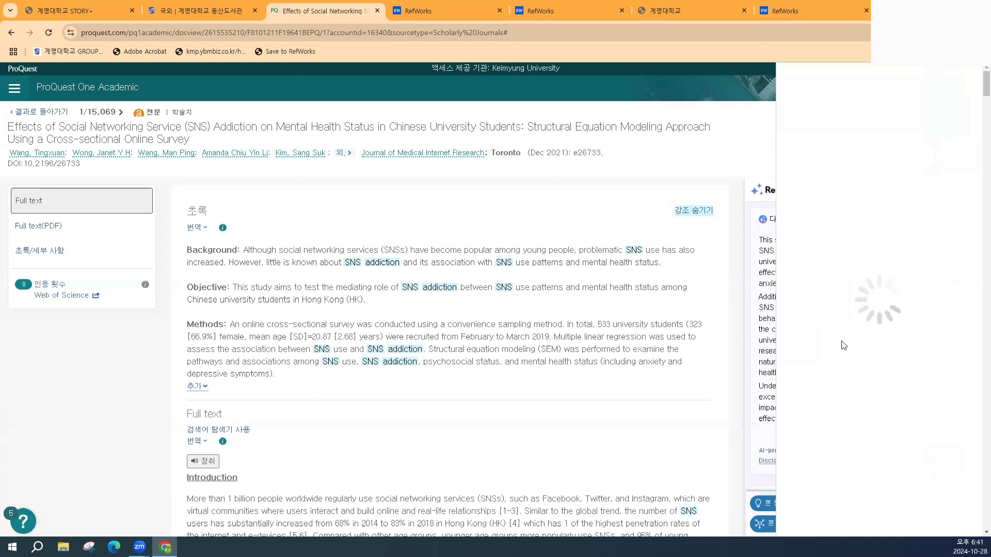
- Search the institution list for 'kei', then close it and open the account-creation page
click(888, 400)
scroll(888, 359, down, 15)
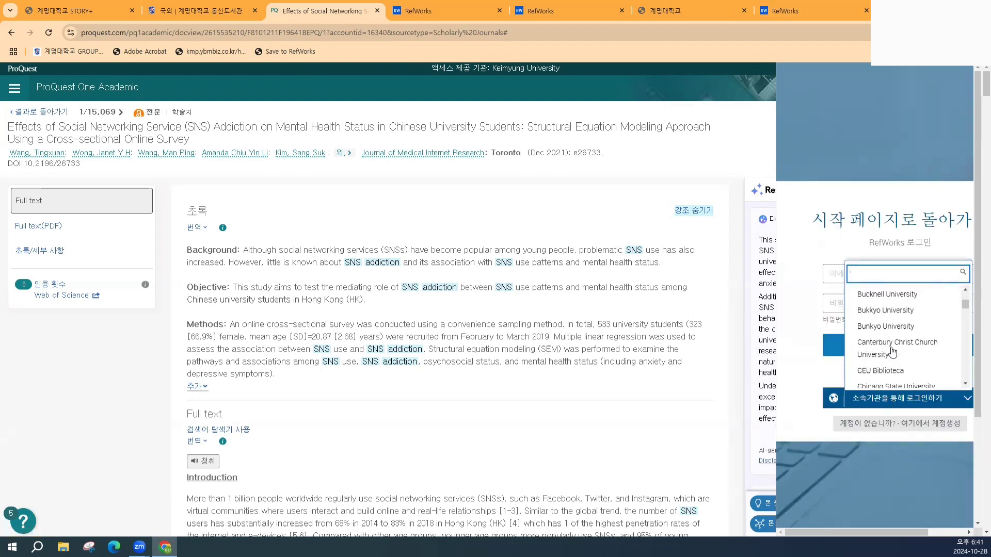
scroll(889, 353, down, 10)
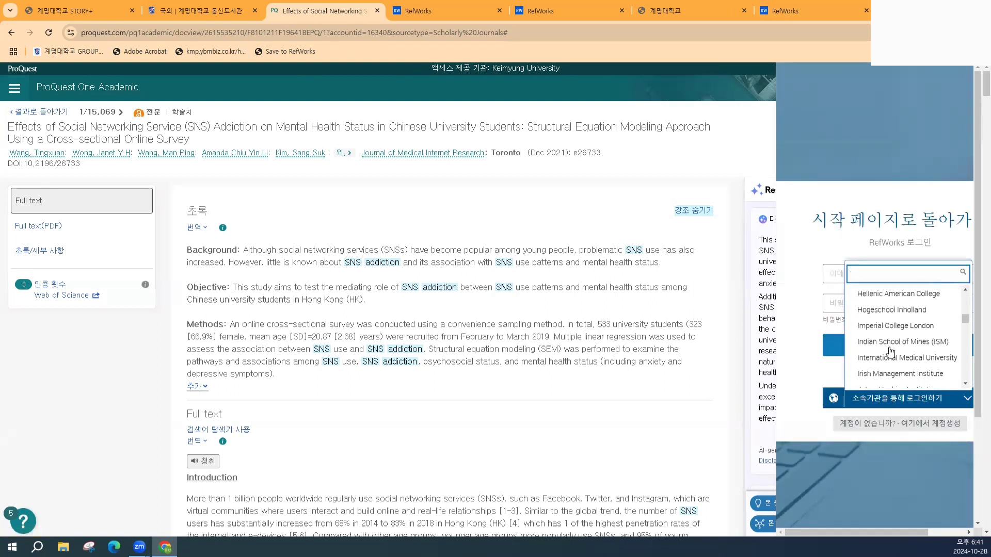
text(kei)
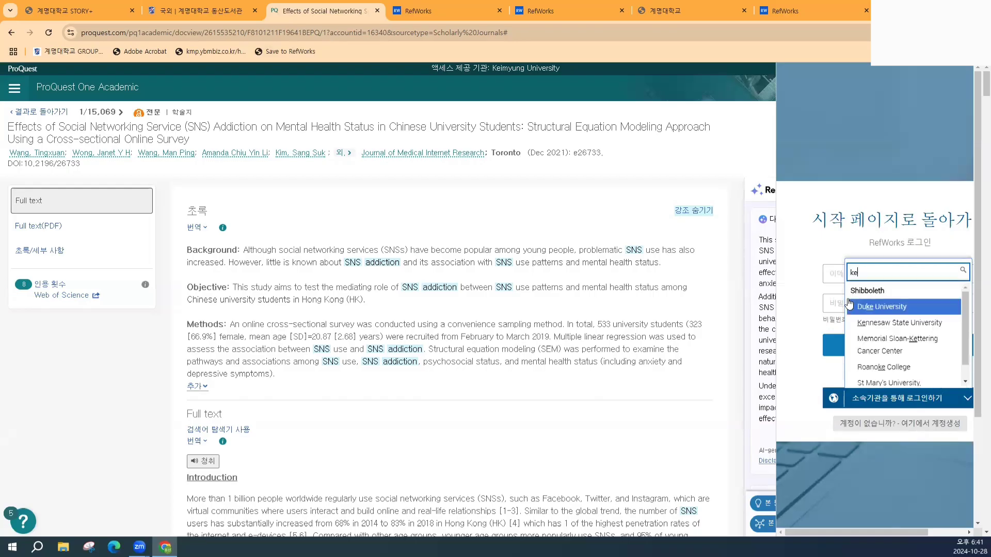
key(BackSpace)
key(BackSpace)
key(BackSpace)
click(869, 361)
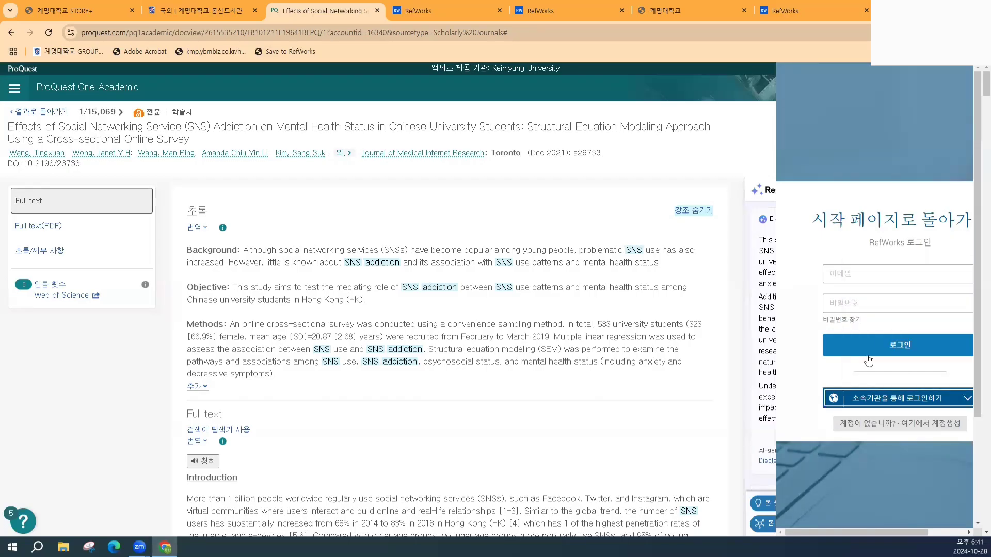
click(896, 424)
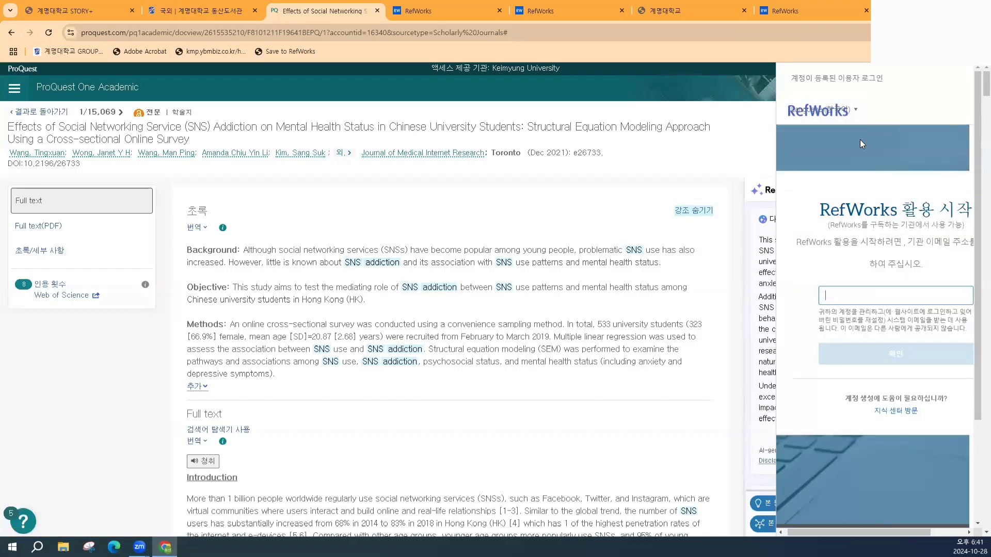
- Log in as a registered user with saved credentials, then submit the RefWorks sign-in again
click(825, 82)
click(826, 145)
click(834, 176)
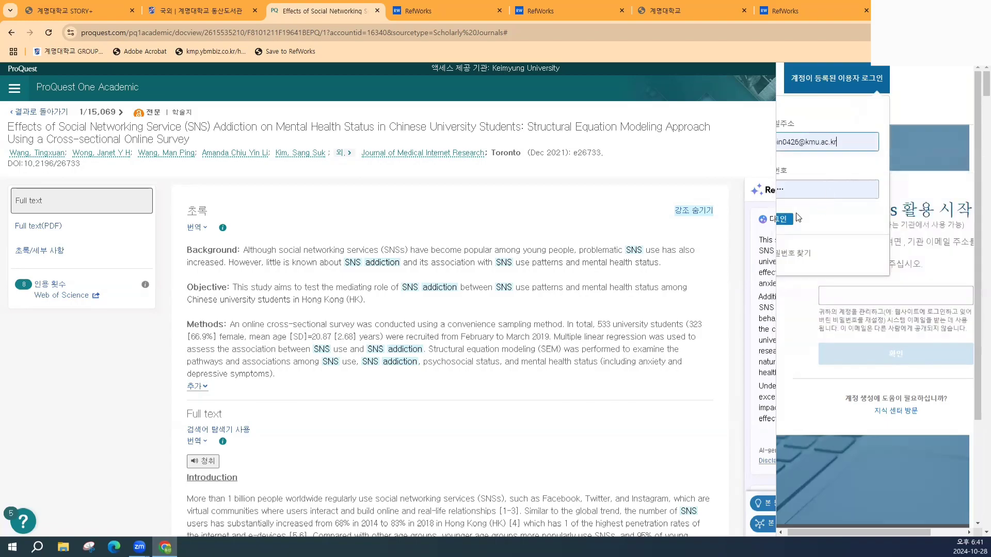
click(784, 221)
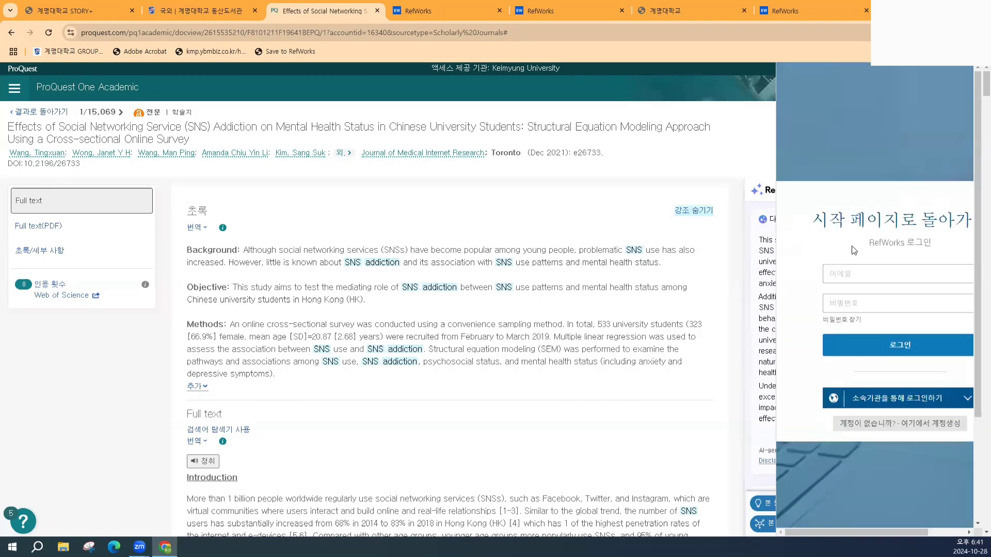
click(881, 274)
click(881, 297)
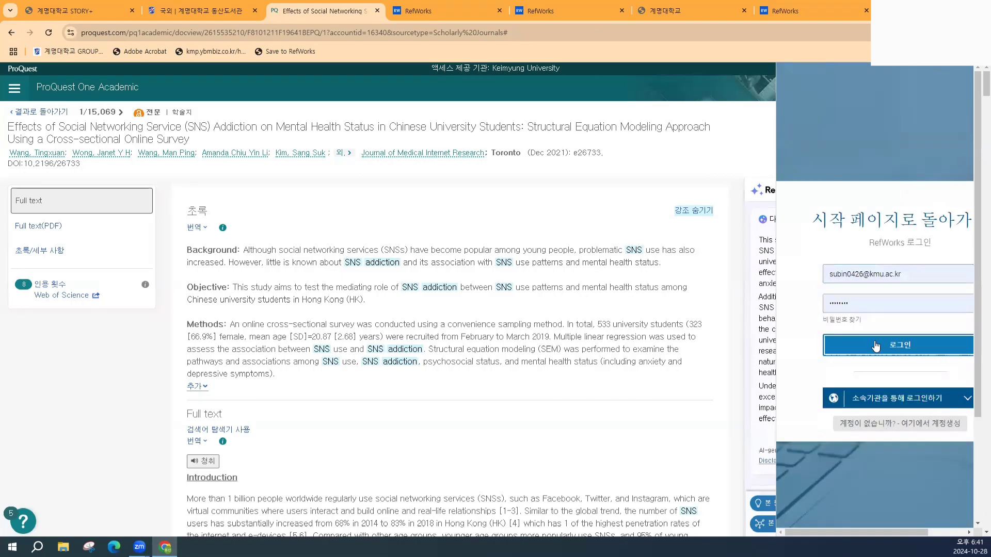
click(871, 341)
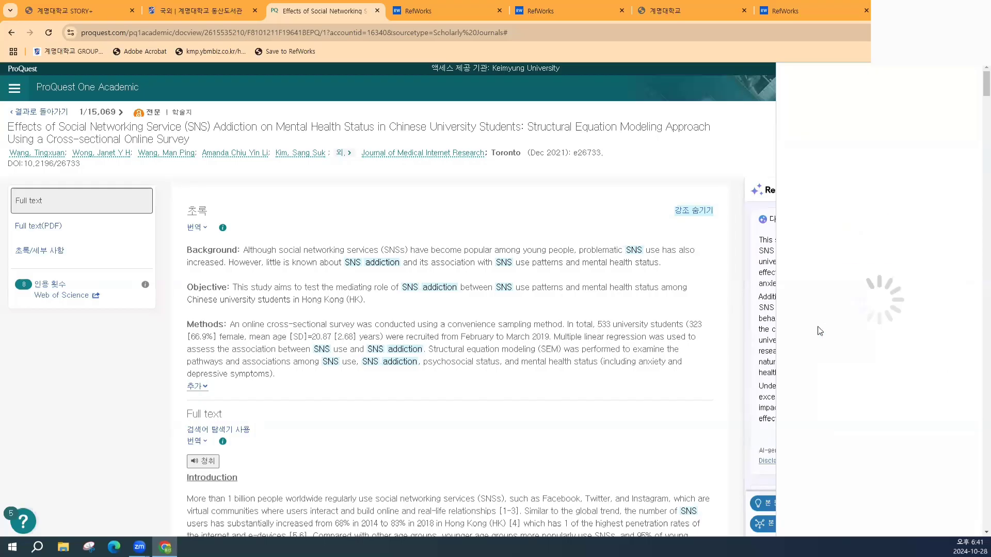
- Re-enter the account password to log in, then return to the recently imported references tab
click(849, 271)
click(852, 310)
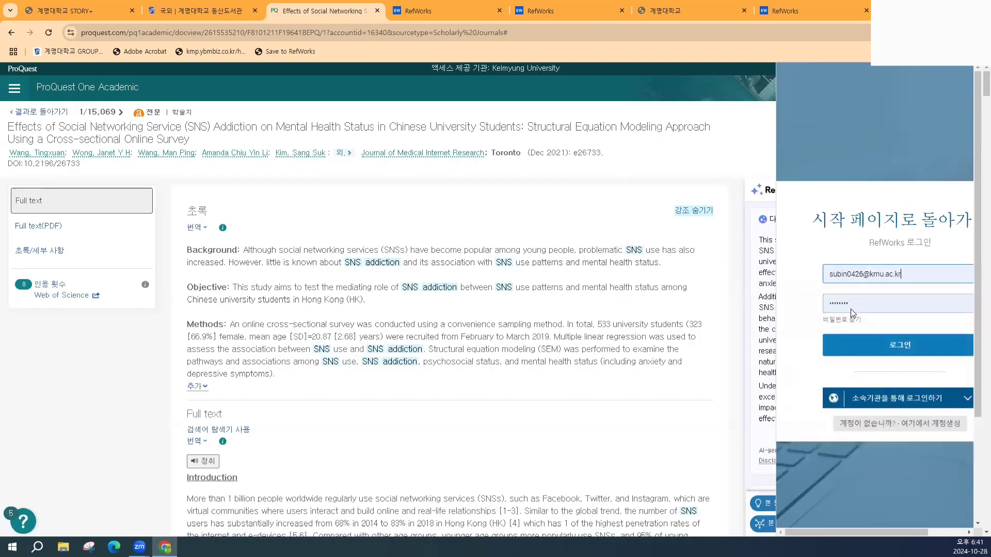
click(851, 309)
text(***)
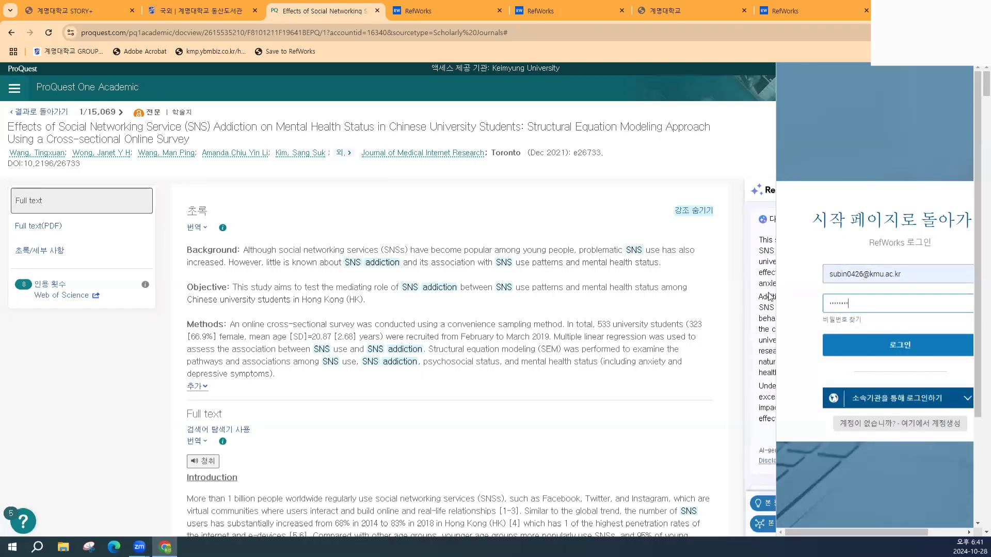
key(Return)
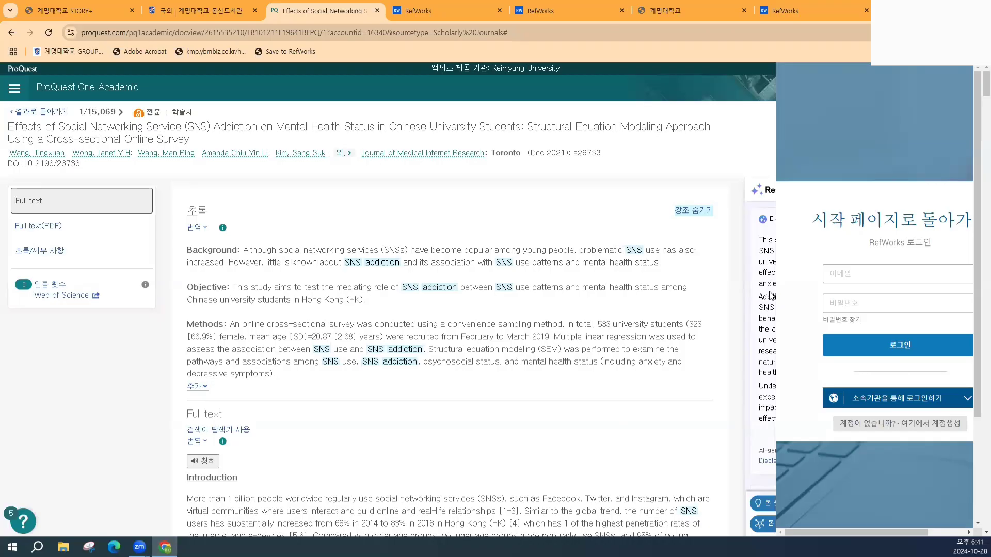
scroll(822, 407, down, 3)
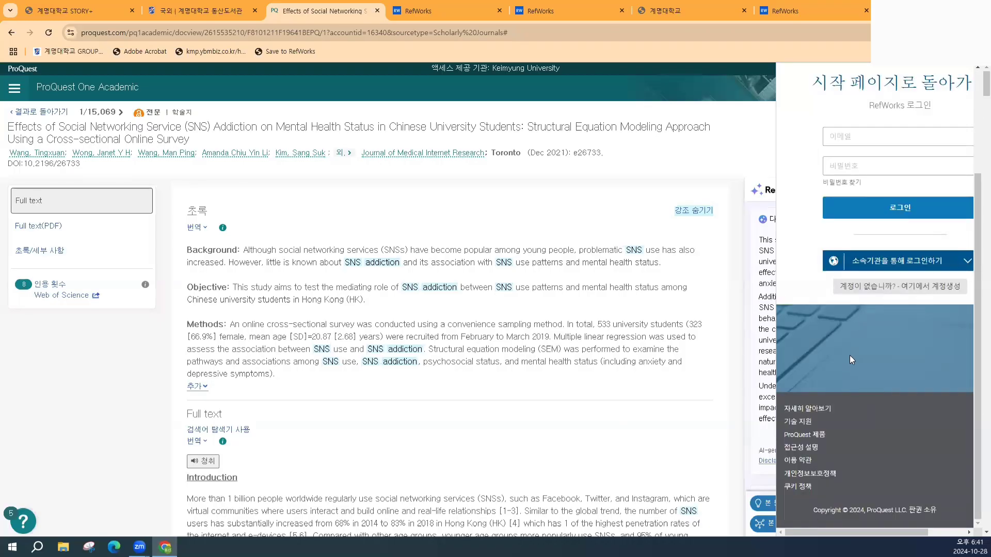
scroll(859, 349, up, 3)
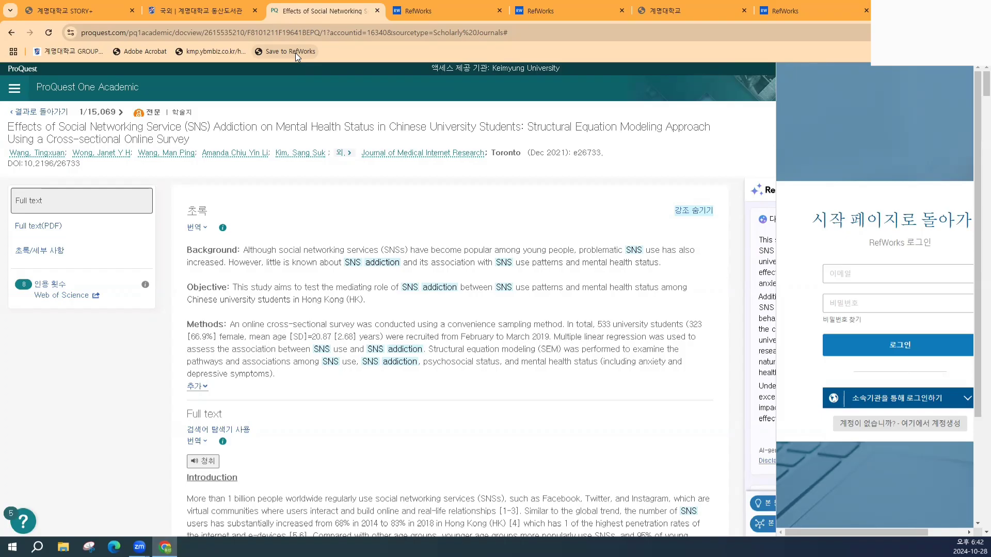
click(413, 11)
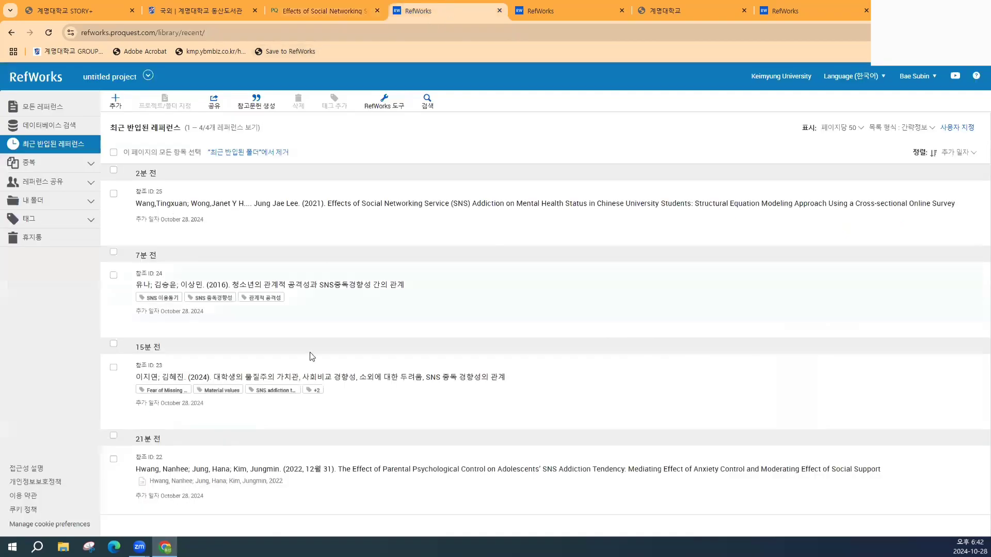
- Open reference 25's details, expand its full abstract, and highlight DOI 10.2196/26733
click(311, 207)
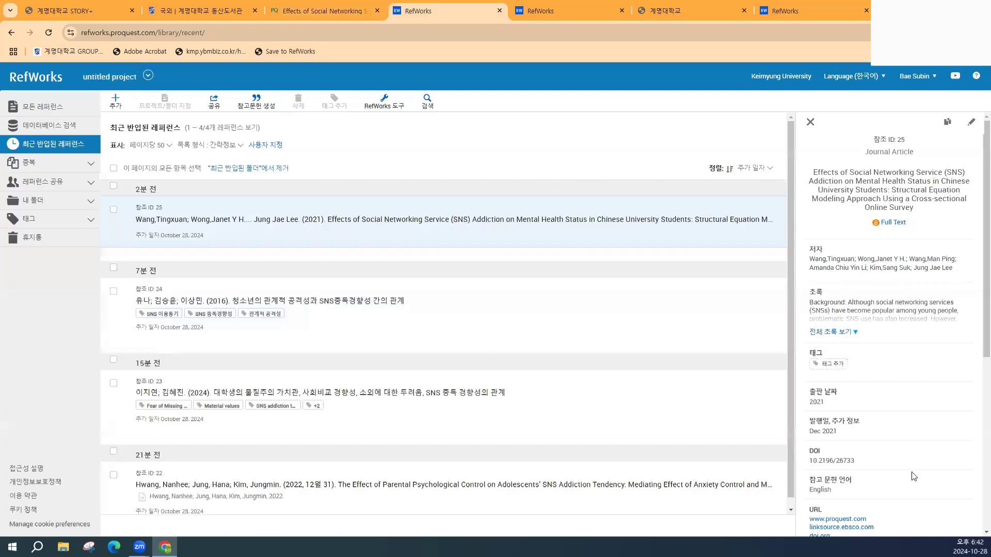
scroll(903, 356, down, 4)
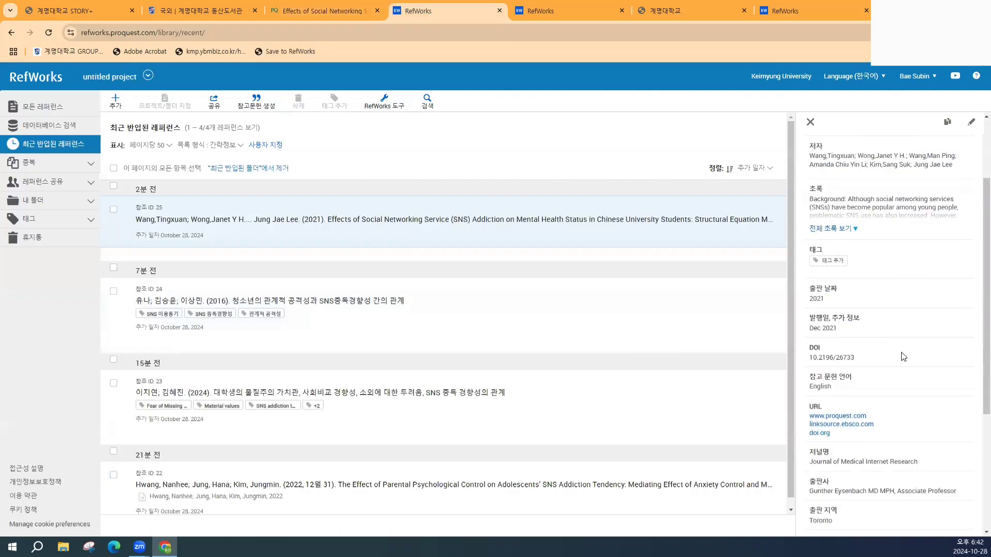
scroll(879, 397, down, 2)
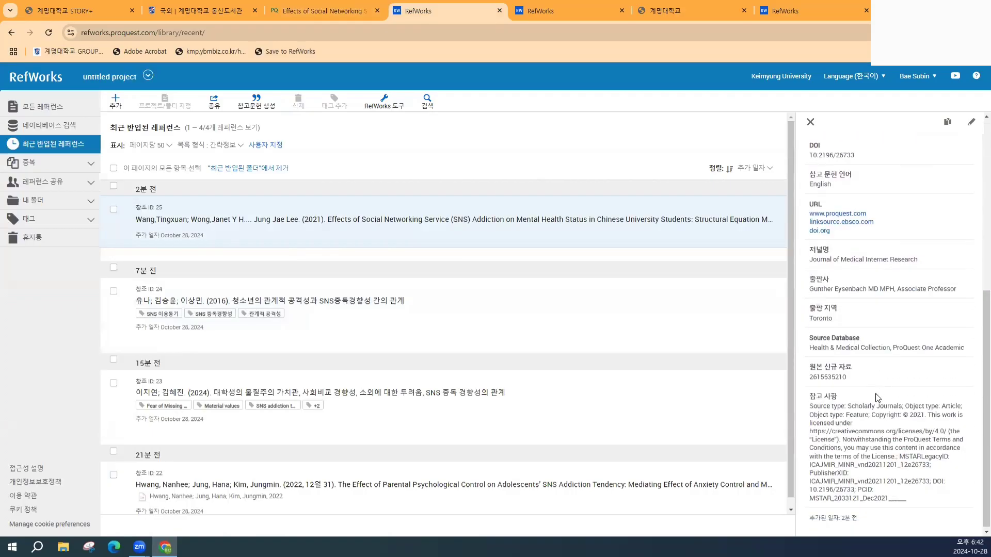
scroll(883, 384, up, 6)
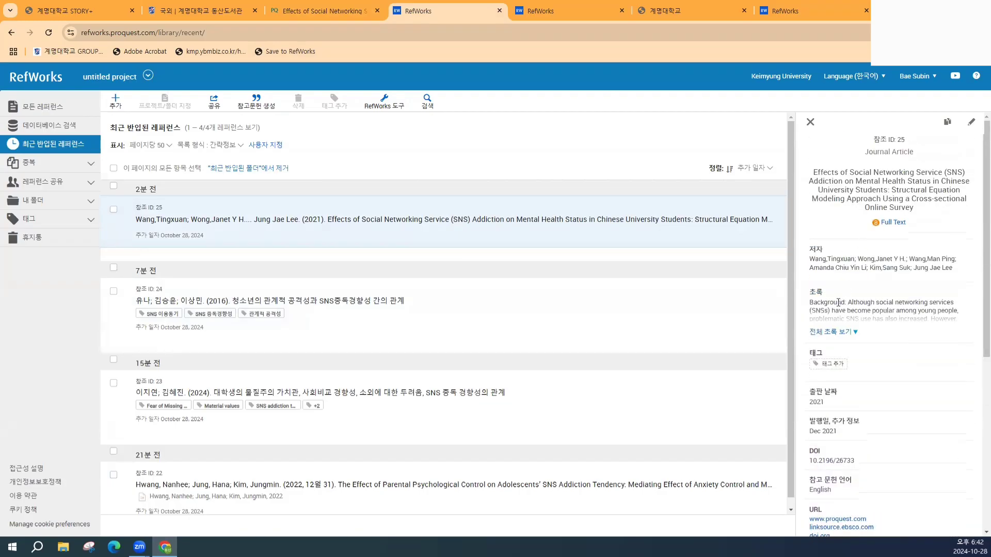
click(841, 333)
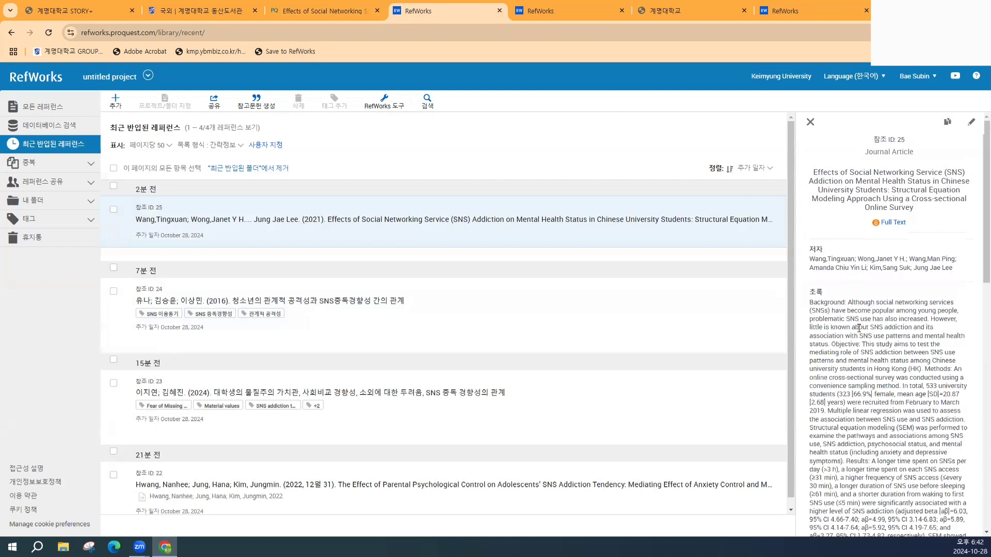
scroll(859, 328, down, 7)
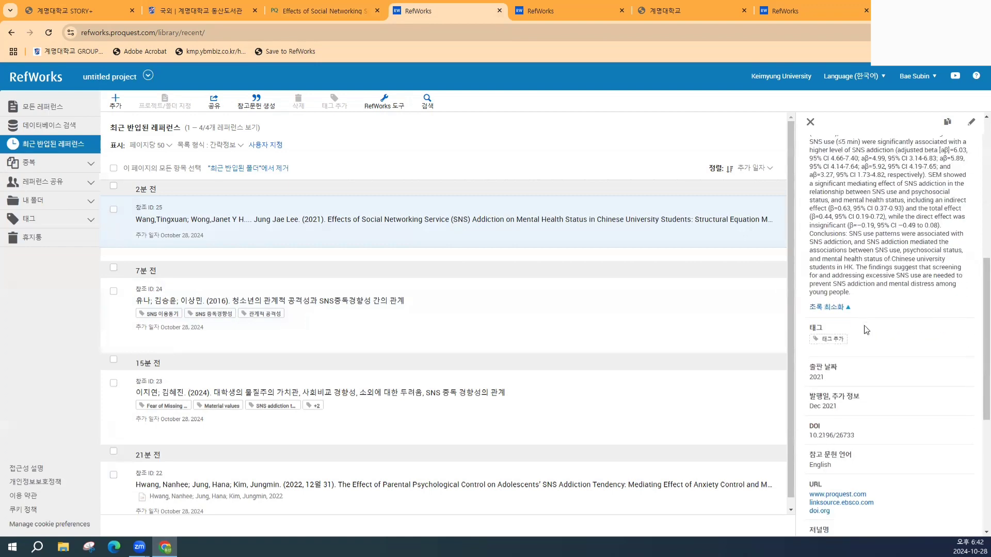
scroll(867, 325, down, 2)
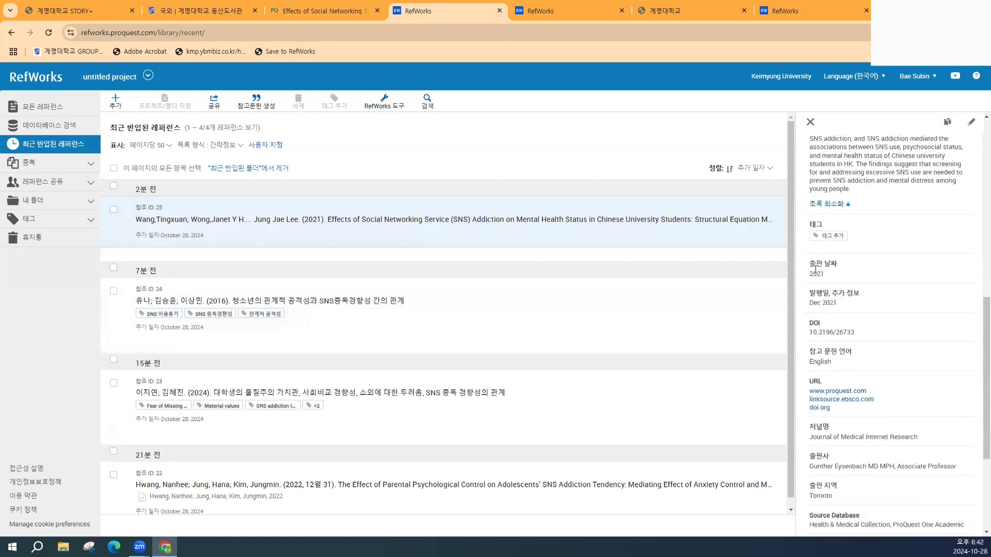
drag(810, 333, 876, 335)
click(880, 336)
scroll(917, 264, up, 10)
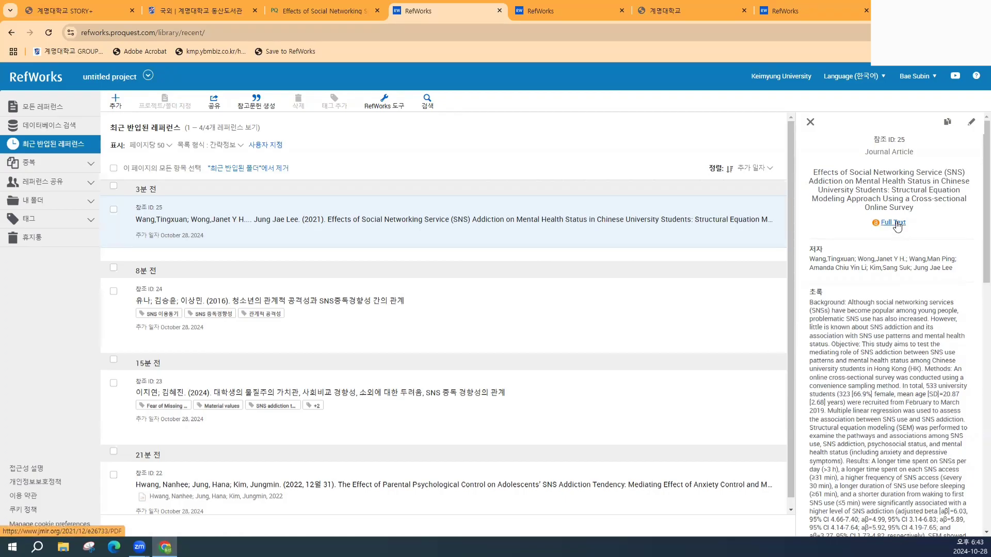
click(897, 226)
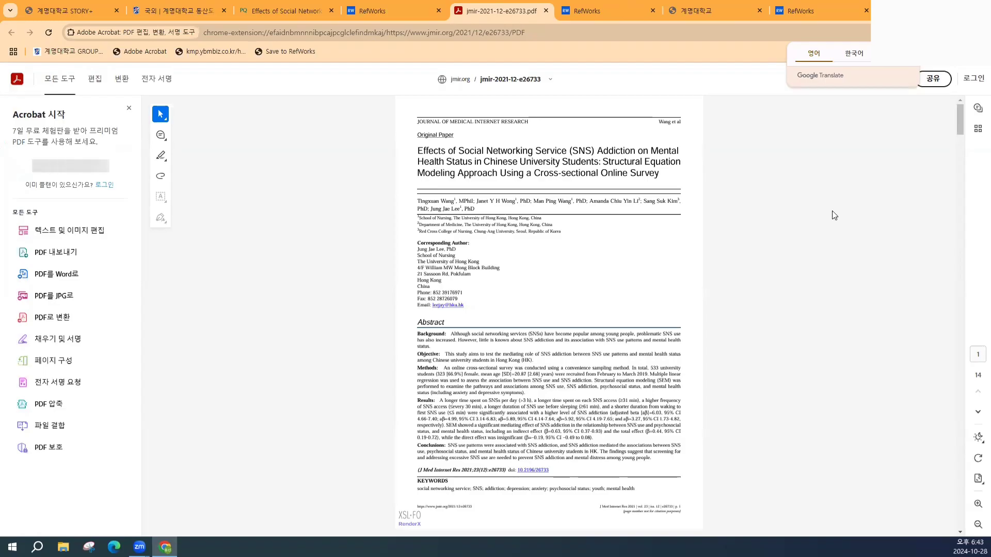
click(546, 11)
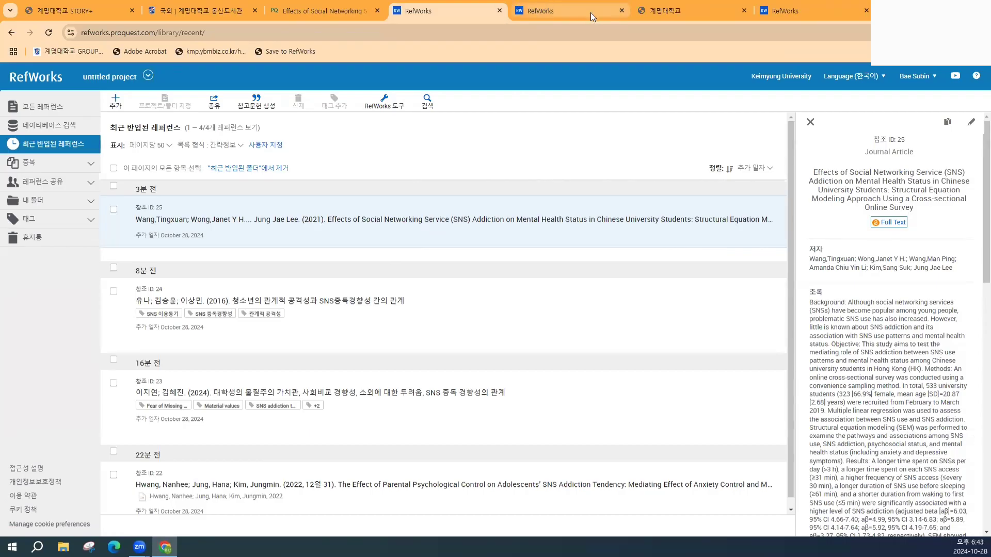
- Close the duplicate RefWorks tab and open the reference's edit form down to its DOI field
click(620, 11)
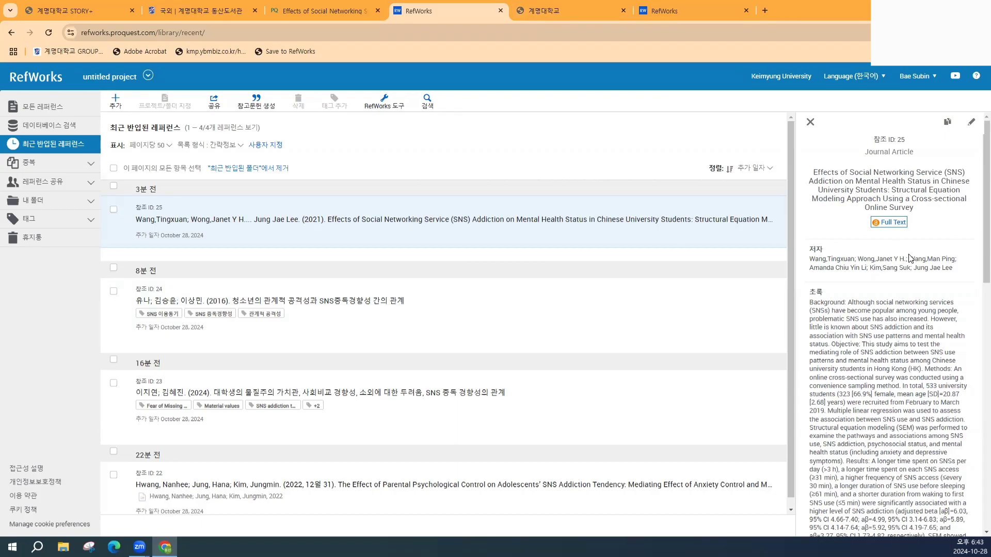
click(971, 121)
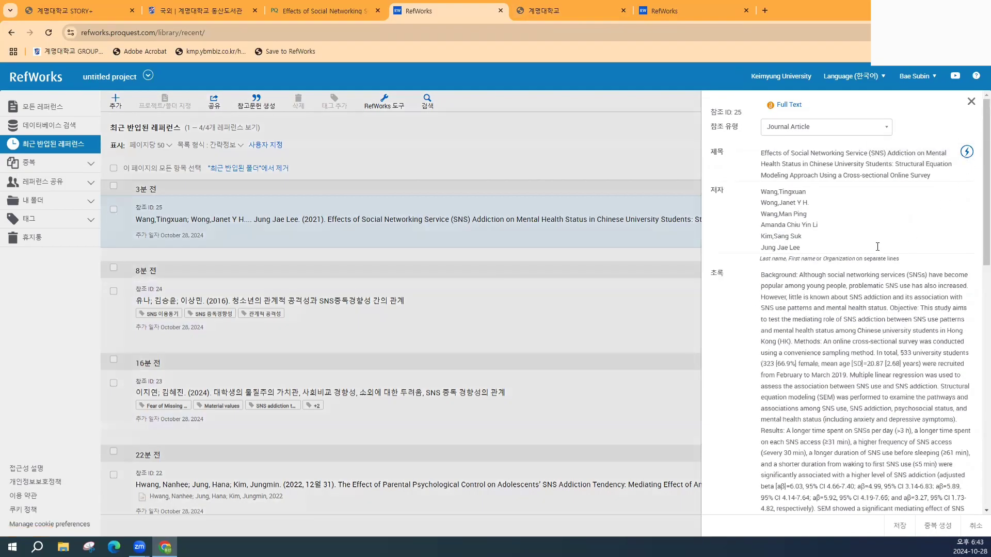
click(972, 156)
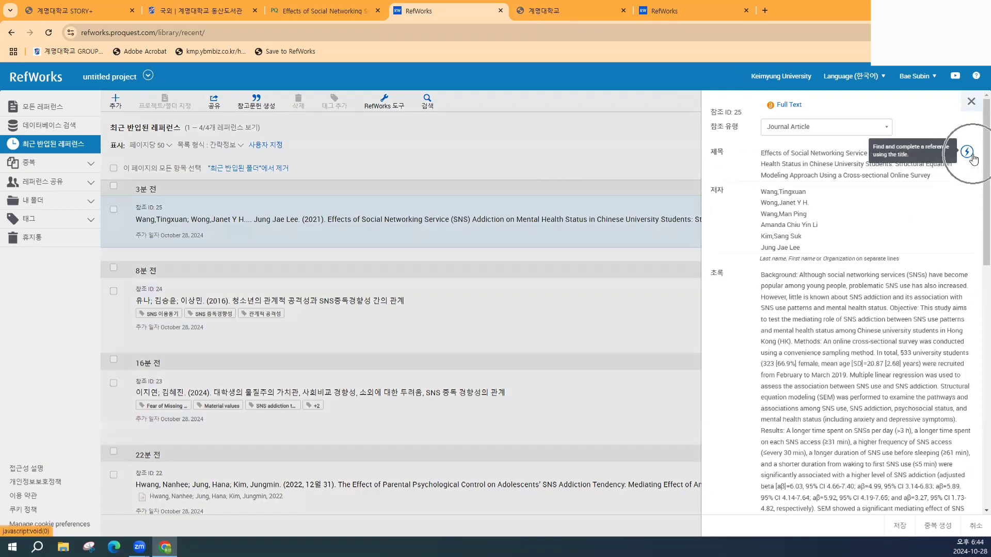
scroll(966, 330, down, 7)
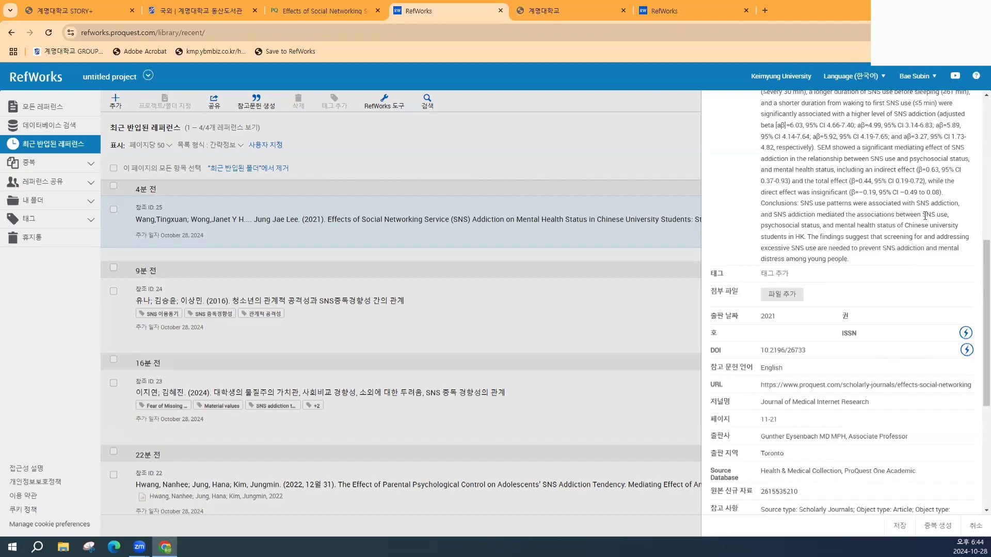
scroll(925, 216, up, 5)
scroll(925, 218, down, 5)
- Look up the reference by its DOI and approve the returned details
click(969, 354)
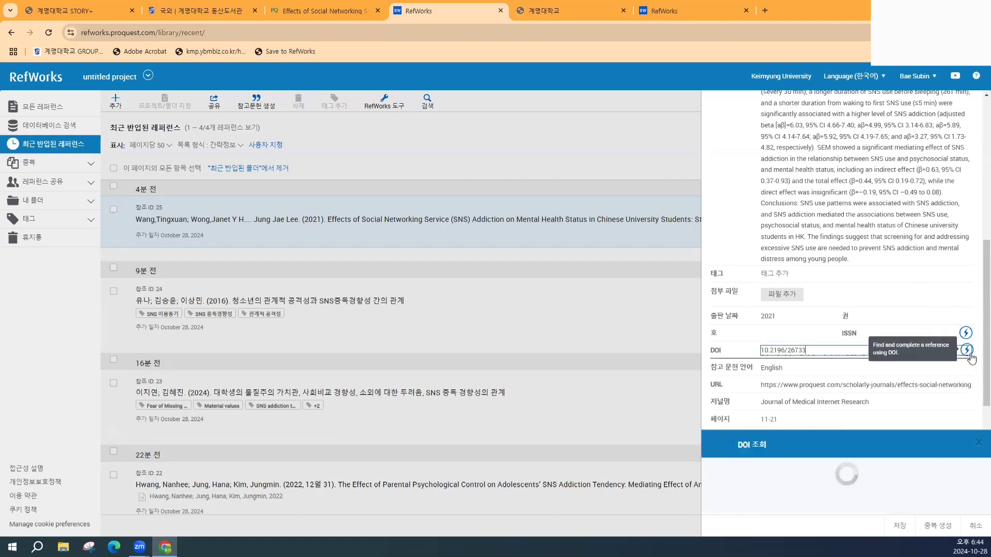
scroll(864, 496, down, 3)
scroll(864, 496, up, 3)
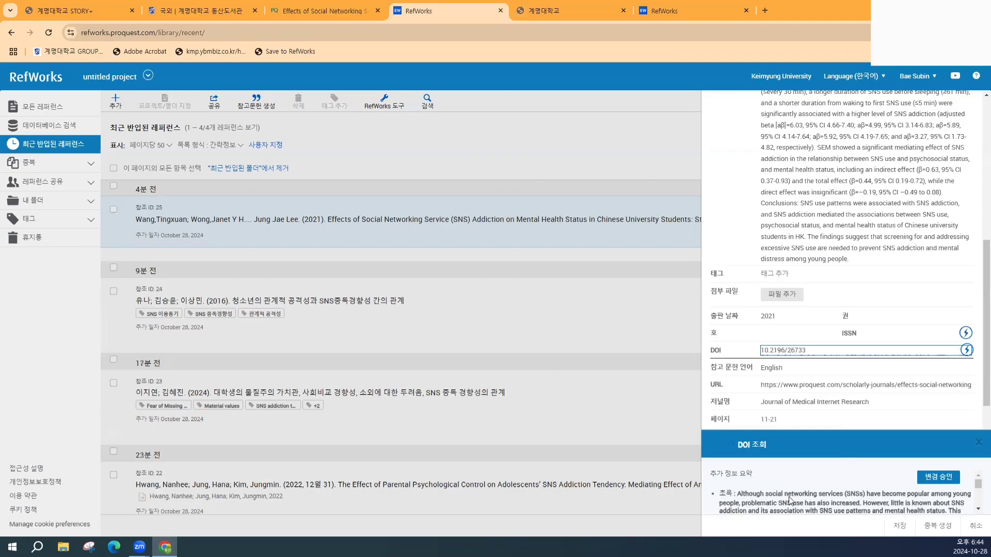
scroll(789, 499, down, 4)
scroll(785, 496, up, 4)
scroll(778, 492, down, 3)
scroll(778, 489, down, 5)
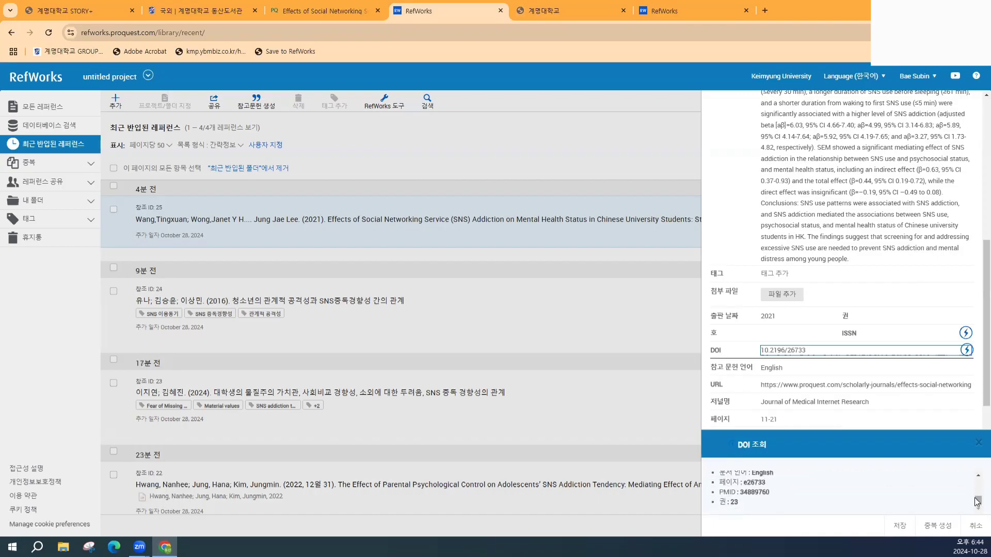
drag(978, 500, 978, 499)
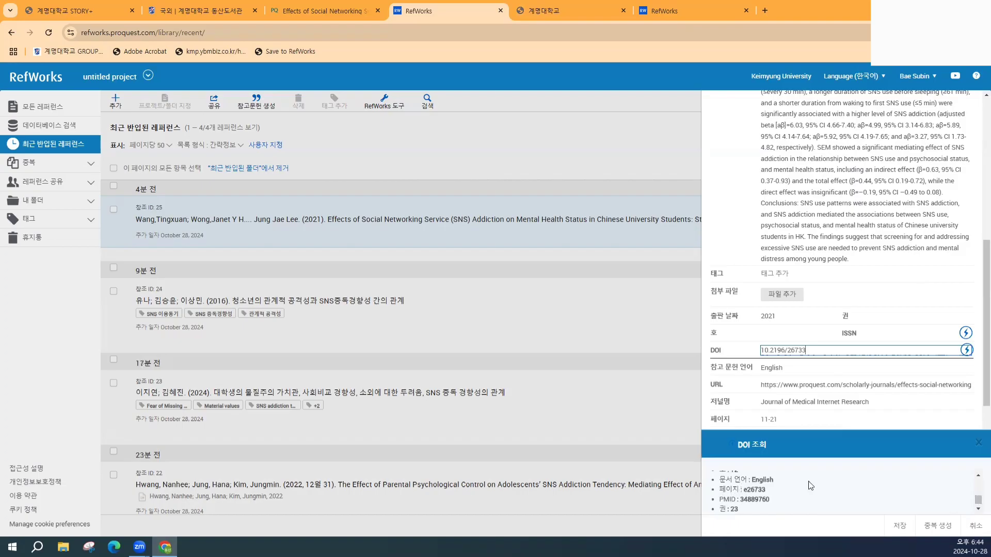
scroll(914, 498, up, 8)
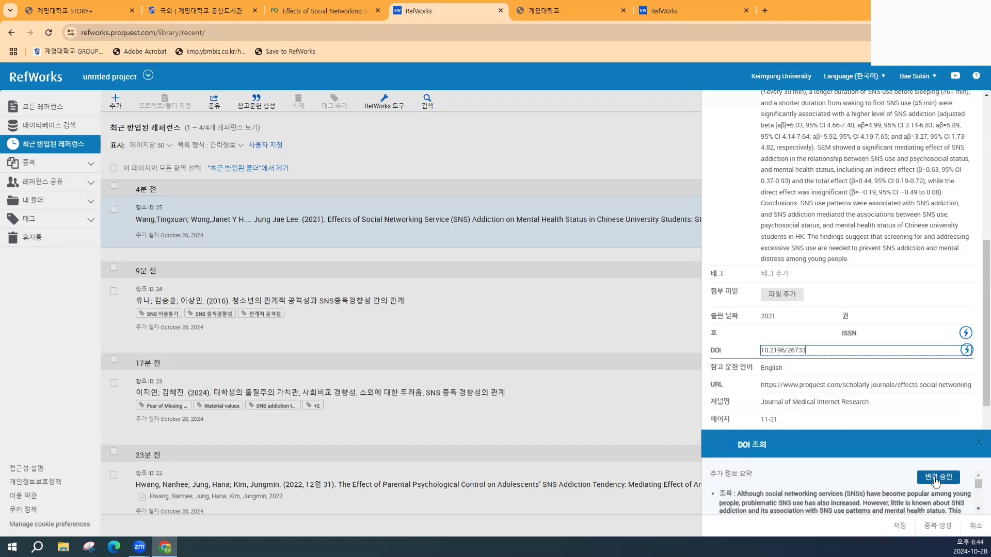
click(935, 478)
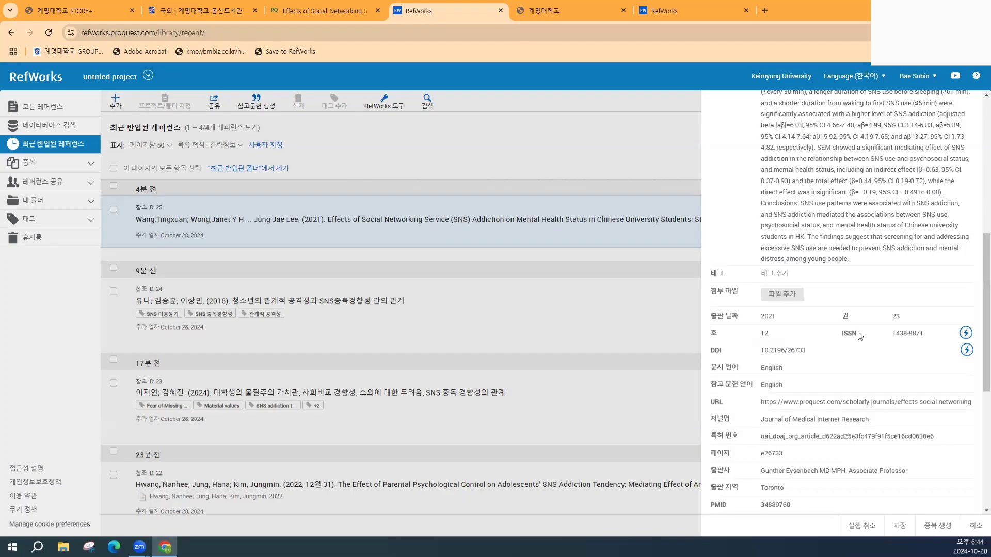
- Check the filled-in issue 12 and ISSN 1438-8871 fields
click(760, 335)
click(937, 333)
scroll(954, 324, up, 7)
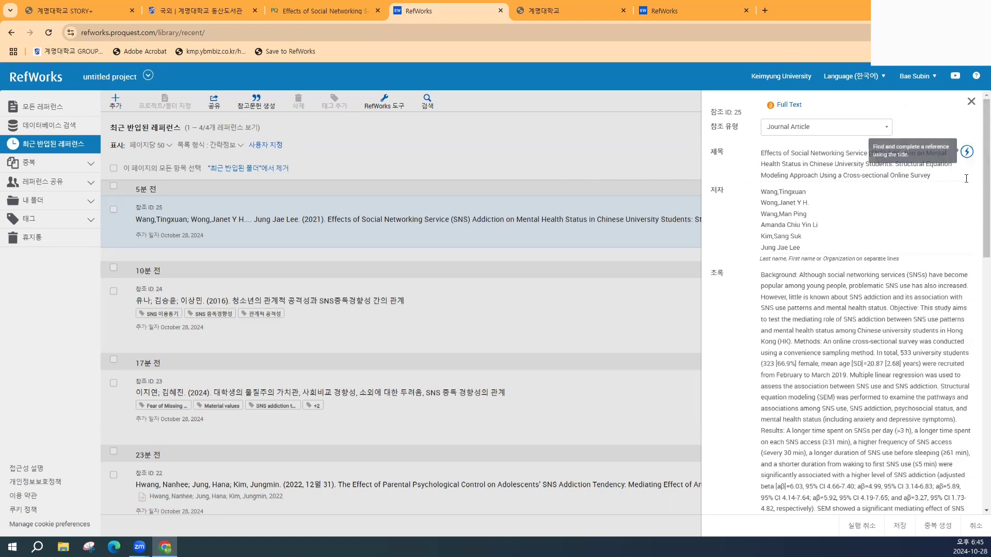
scroll(970, 331, down, 7)
- Save the reference with ISSN 1438-8871, then start and cancel a duplicate edit
click(970, 331)
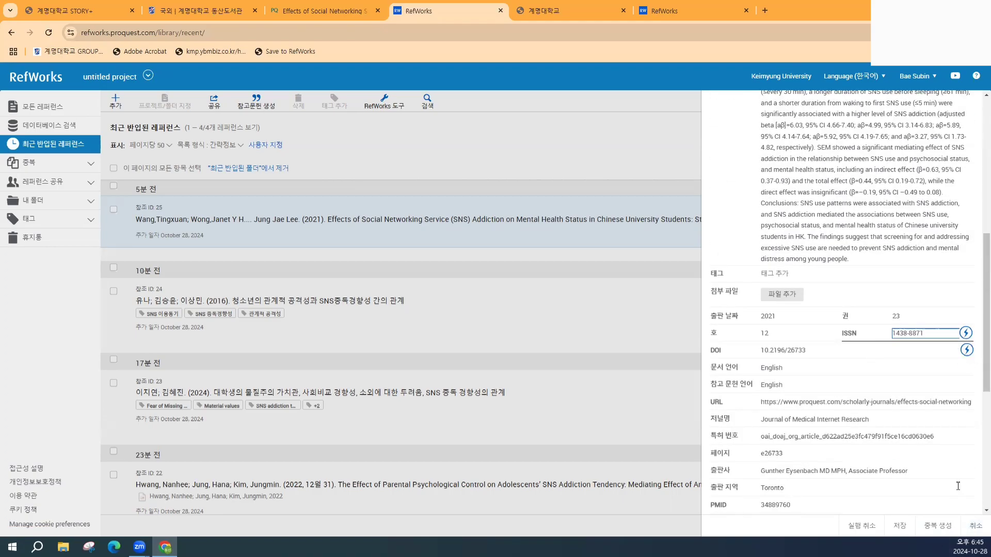
click(900, 526)
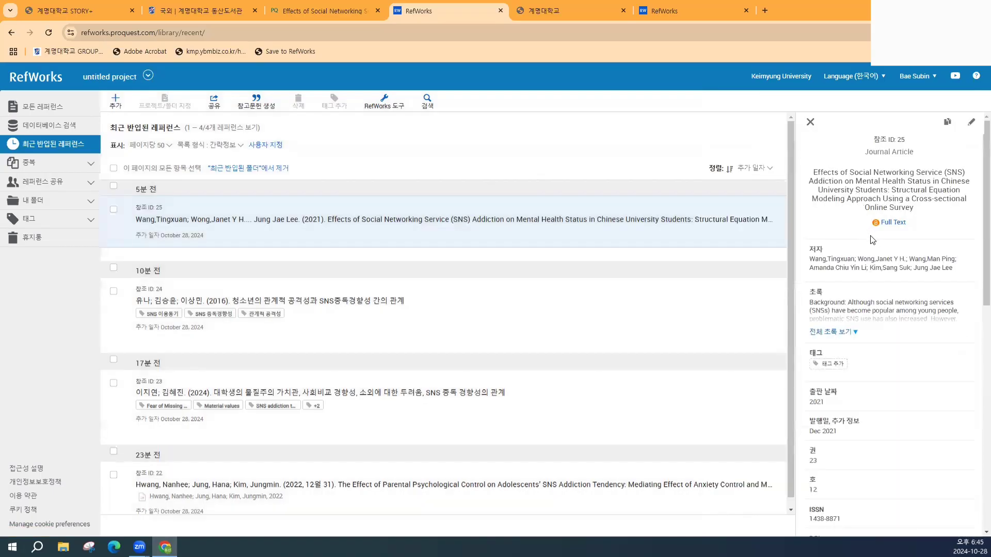
click(948, 127)
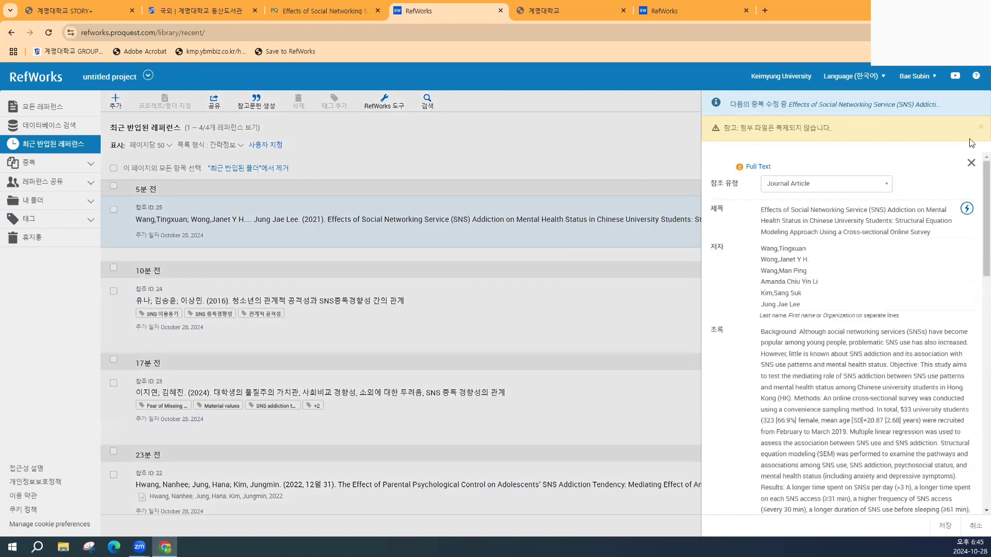
click(970, 163)
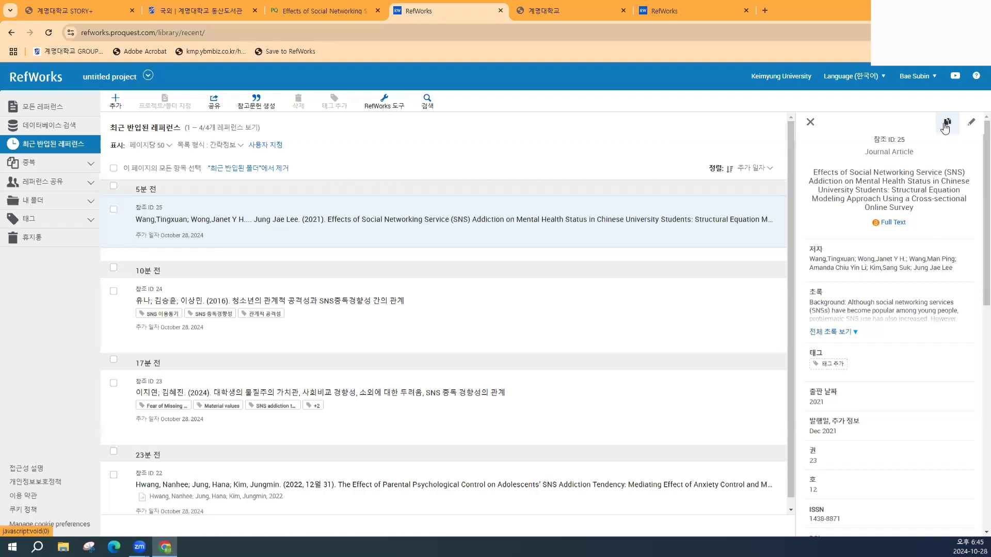
- Reopen the duplicate edit form and save it as a new reference
click(946, 126)
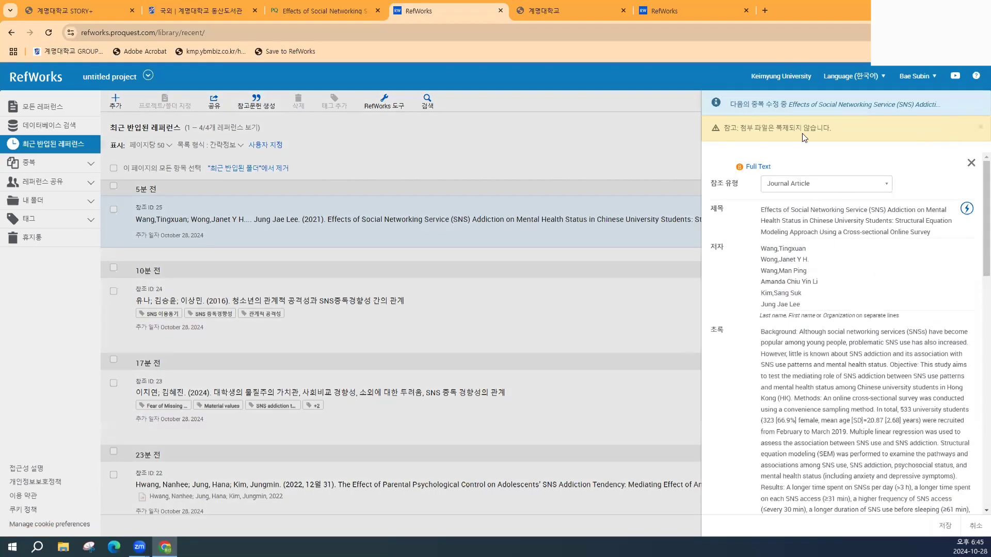
scroll(796, 228, down, 4)
scroll(797, 229, down, 5)
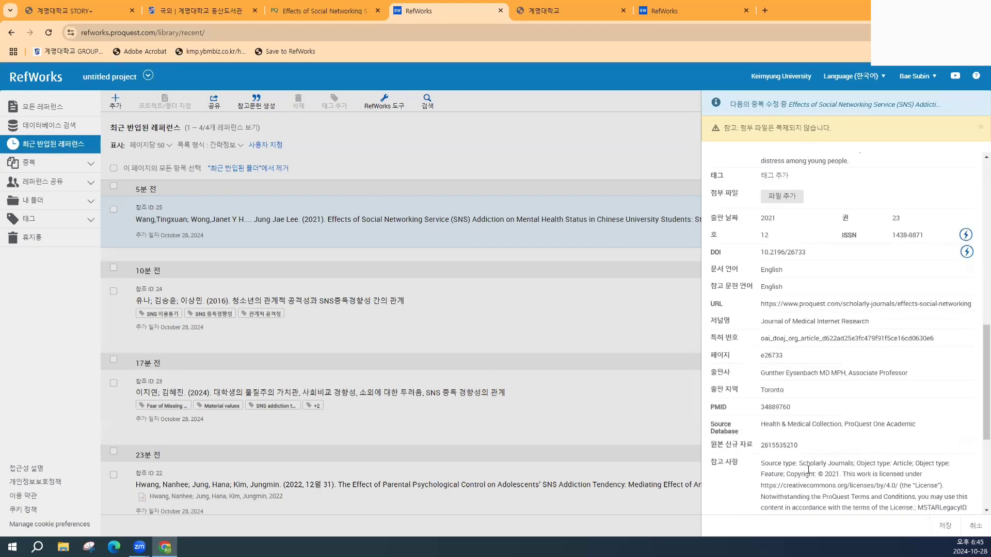
click(944, 527)
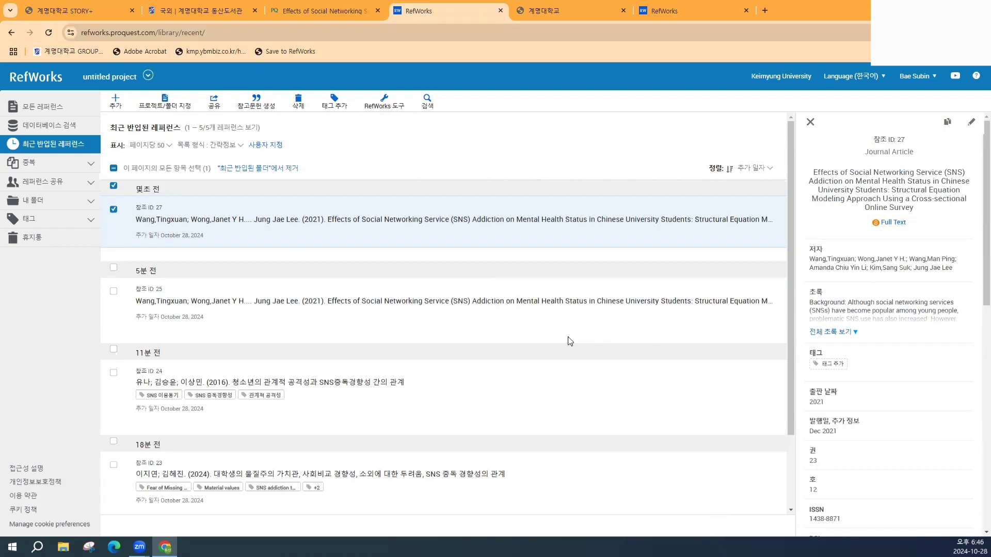
- Select both copies of the SNS Addiction article and run a duplicate search on them
click(114, 291)
click(85, 163)
click(53, 185)
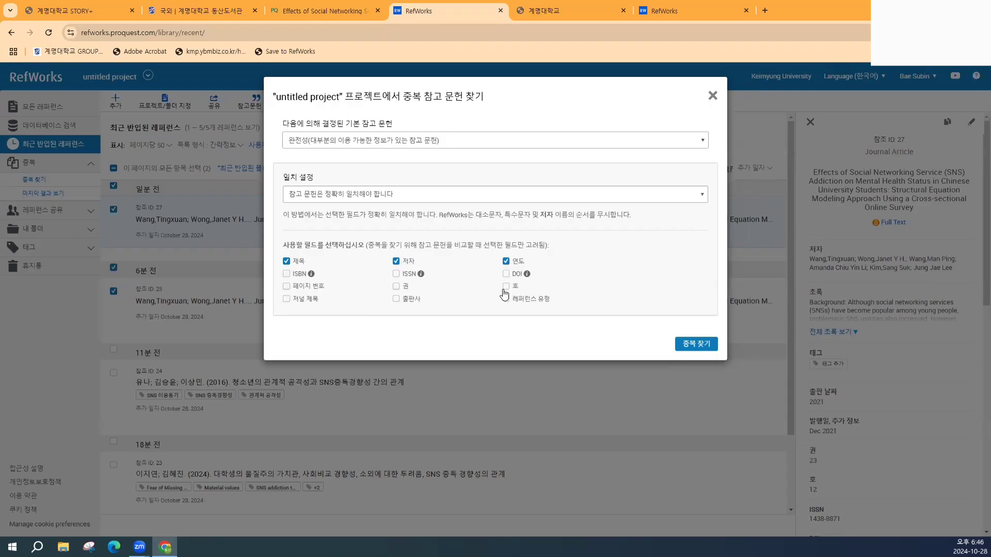
click(693, 345)
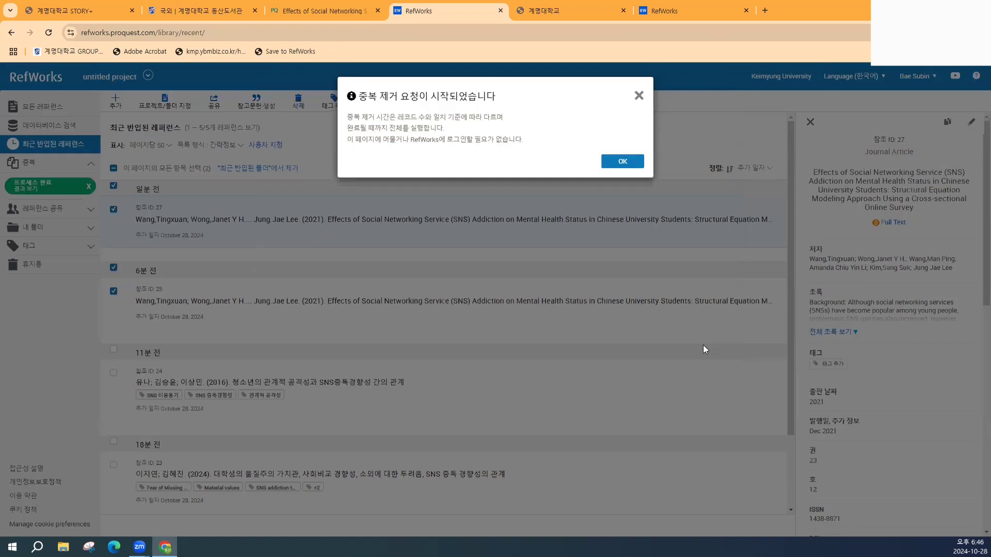
click(629, 163)
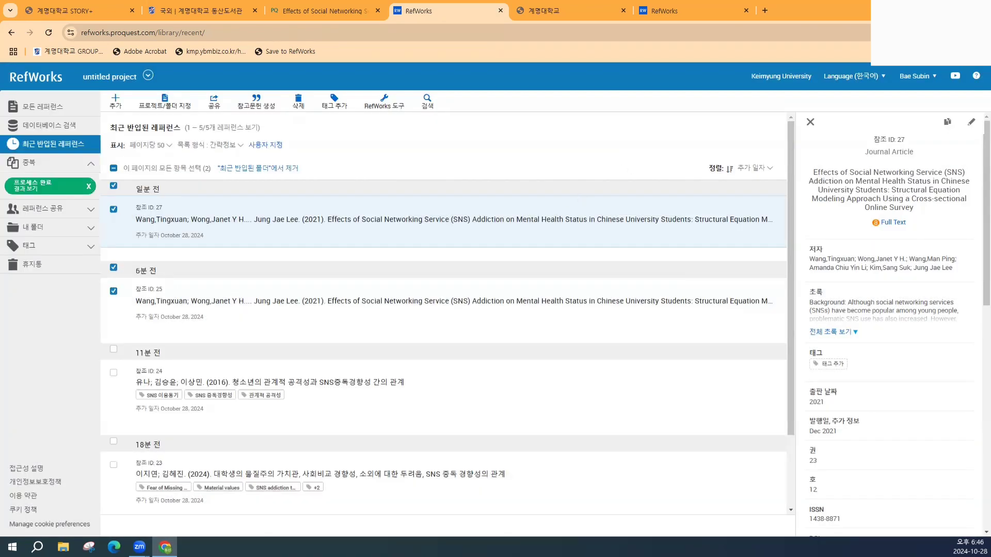
click(51, 185)
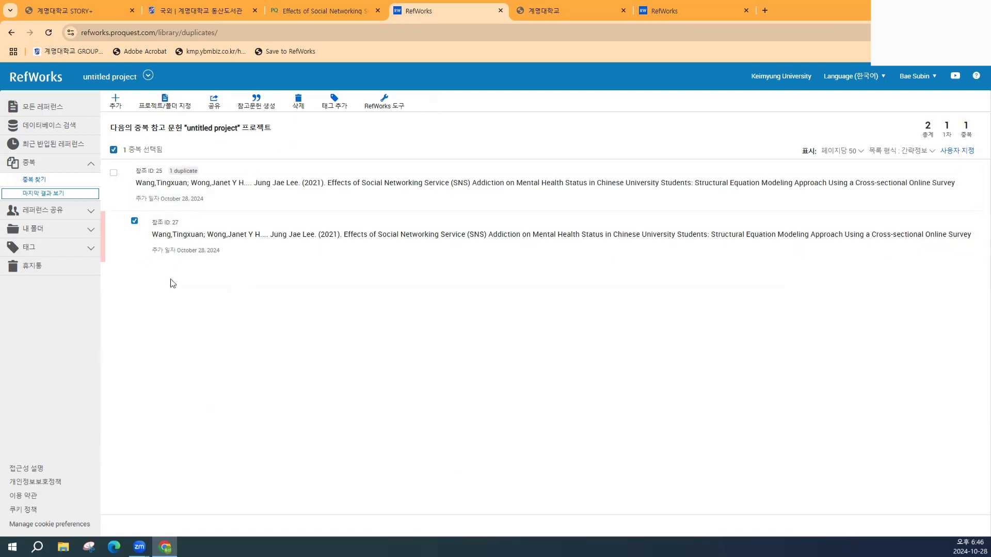
- Move the extra duplicate copy to the trash, leaving four references in All References
click(298, 101)
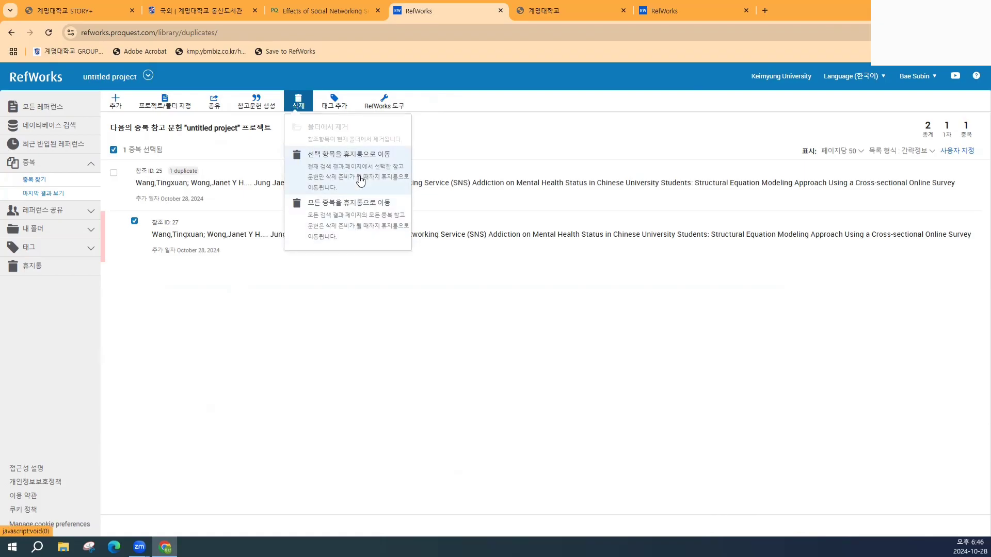
click(334, 181)
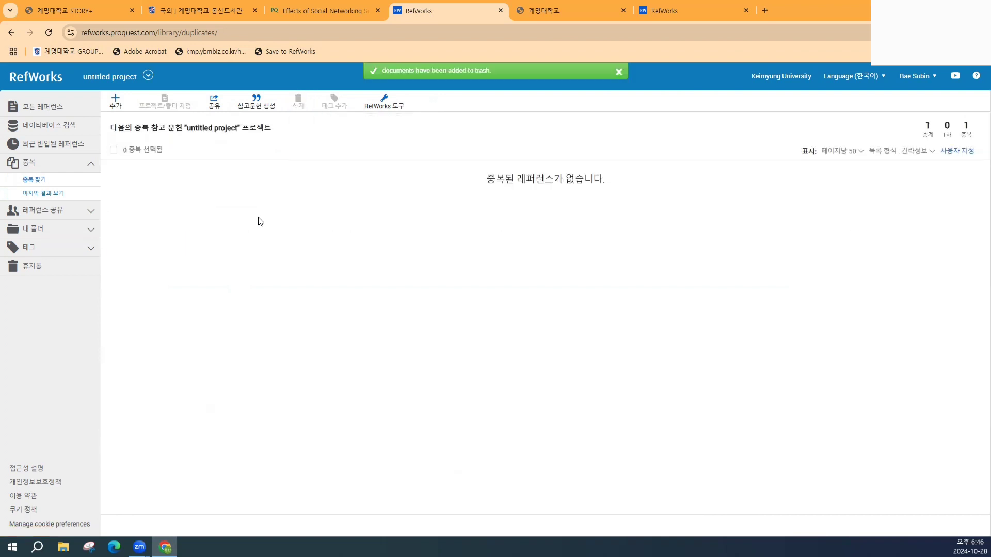
click(50, 106)
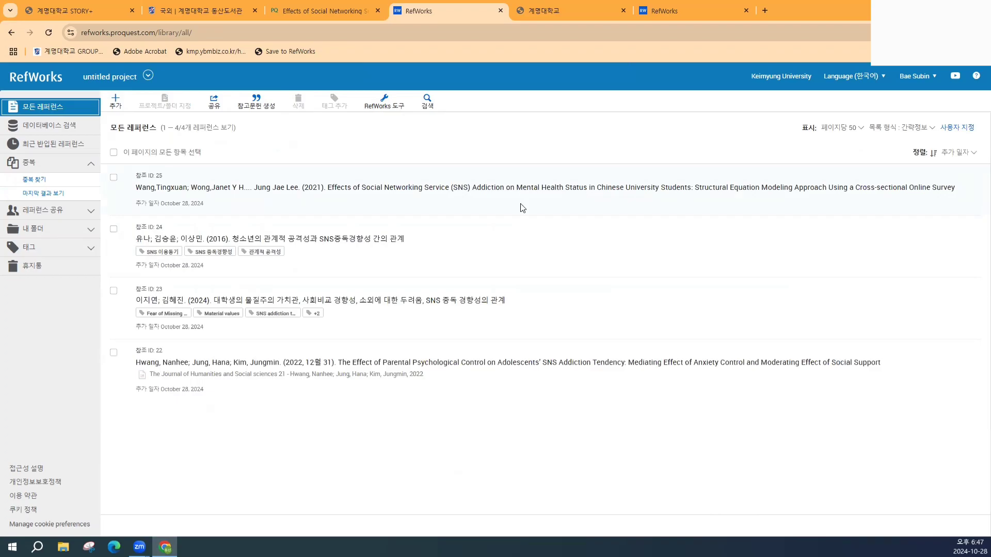
- Create a new folder named SNS중독 관련 논문 under My Folders
click(91, 165)
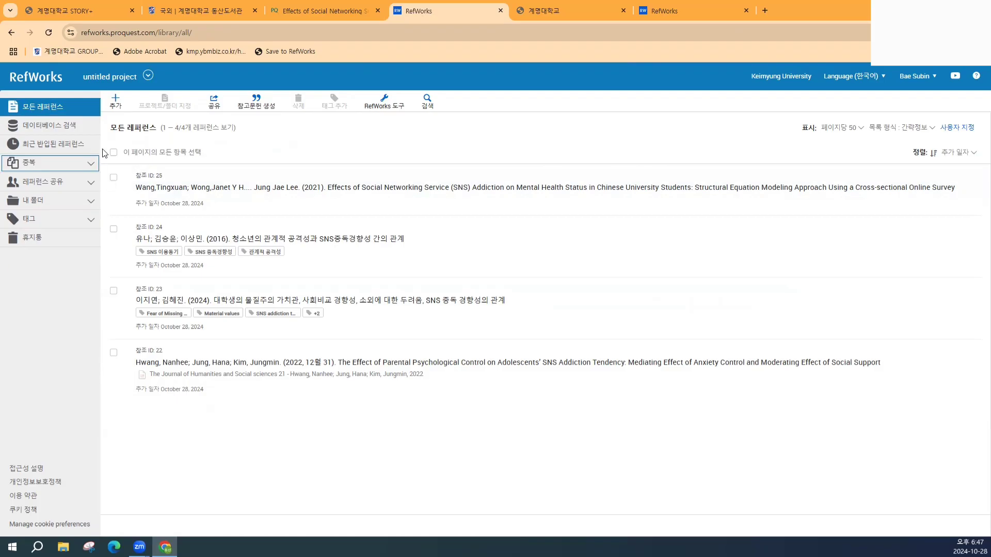
click(91, 184)
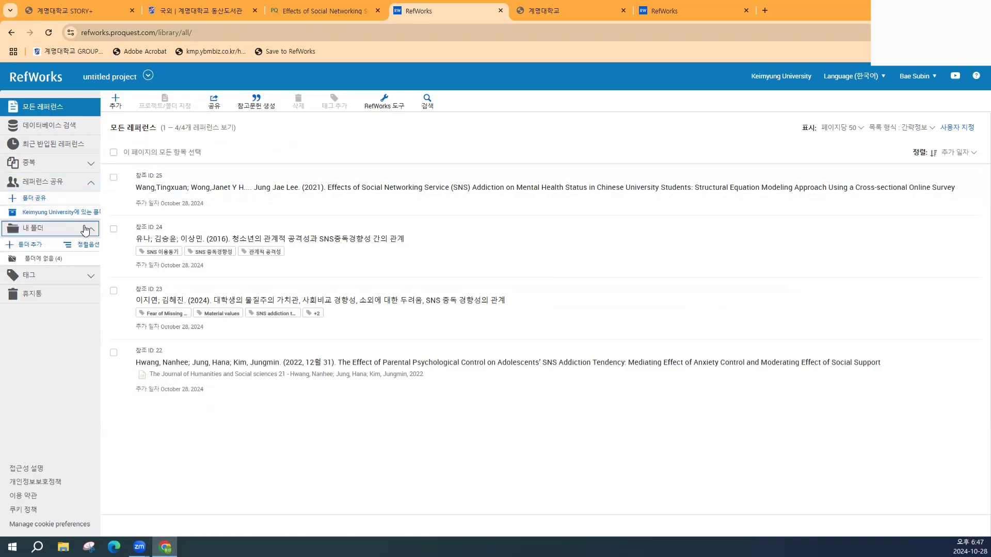
click(23, 246)
click(408, 130)
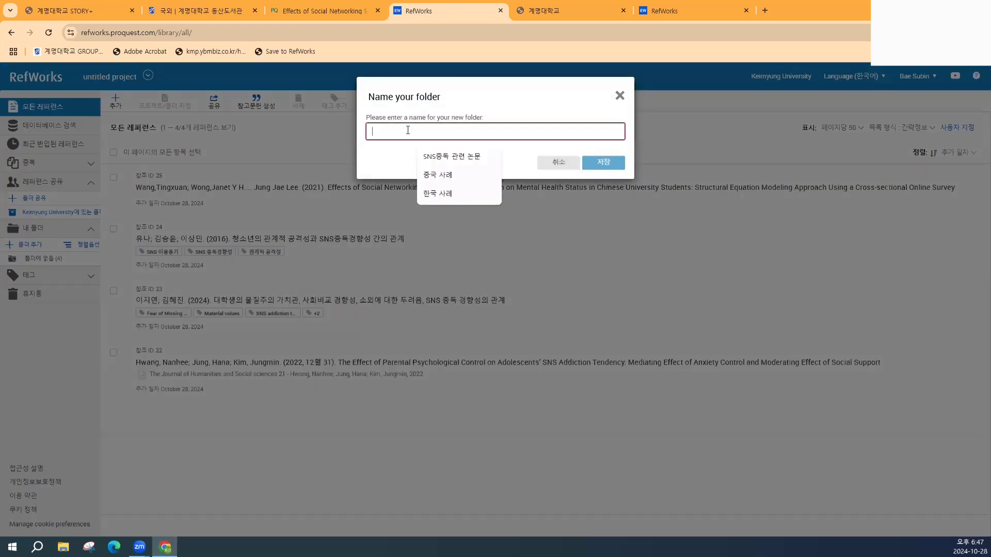
click(437, 155)
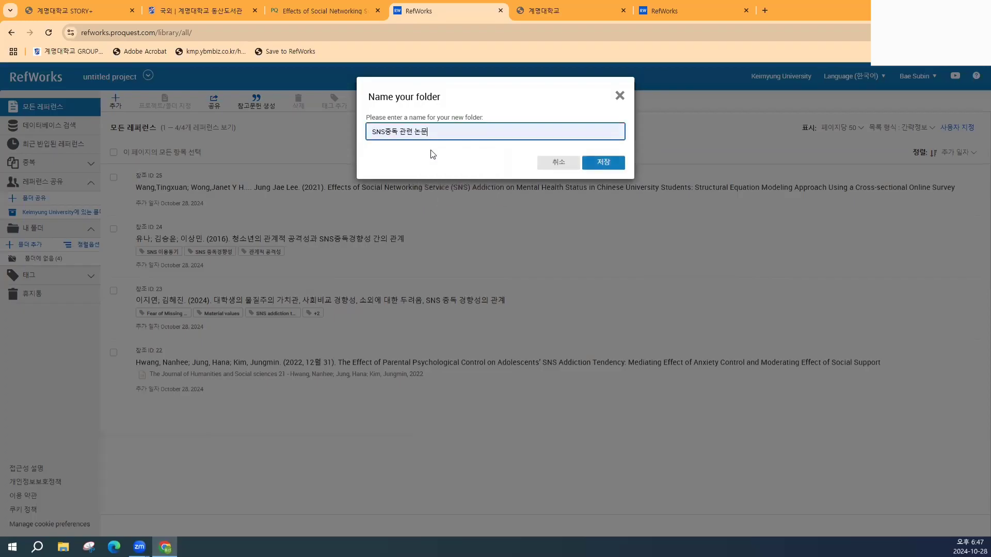
click(603, 163)
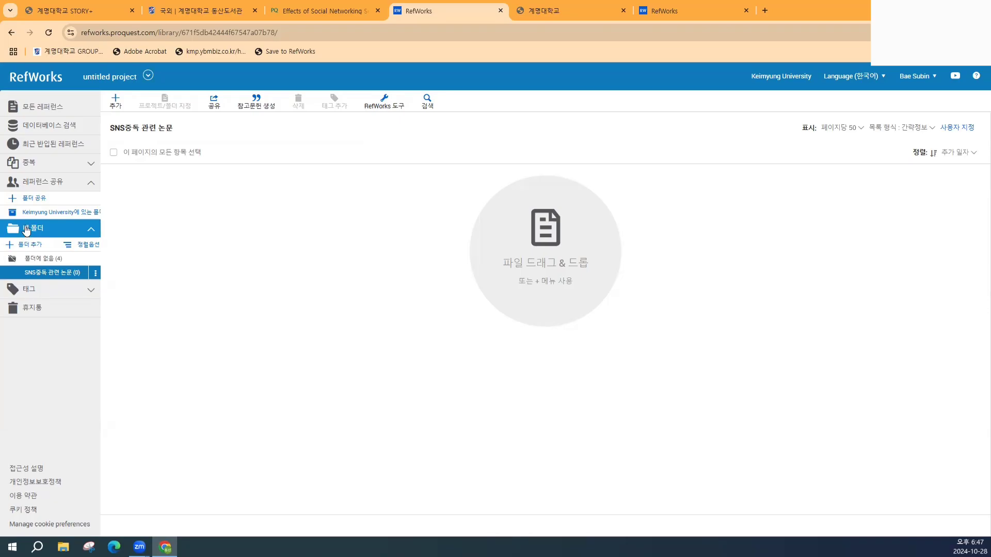
- Add a second folder named 심리학개론 과제 자료
click(36, 246)
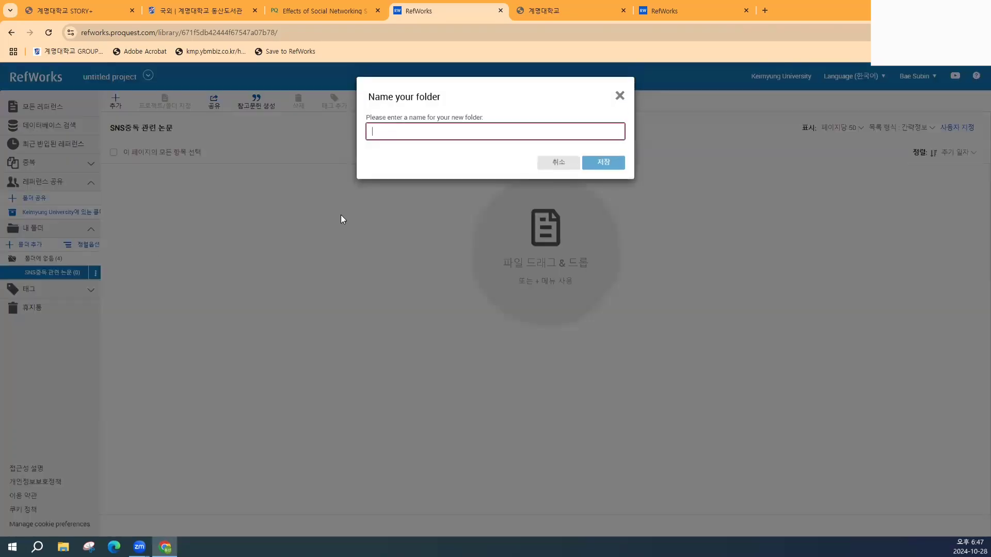
text(t)
key(BackSpace)
text(심리학개론 과제 자료)
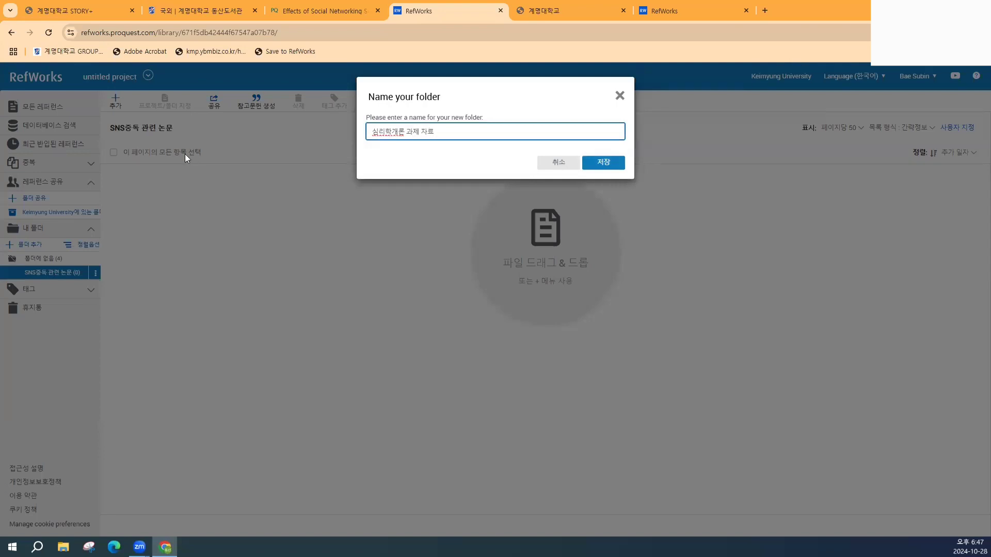
click(594, 162)
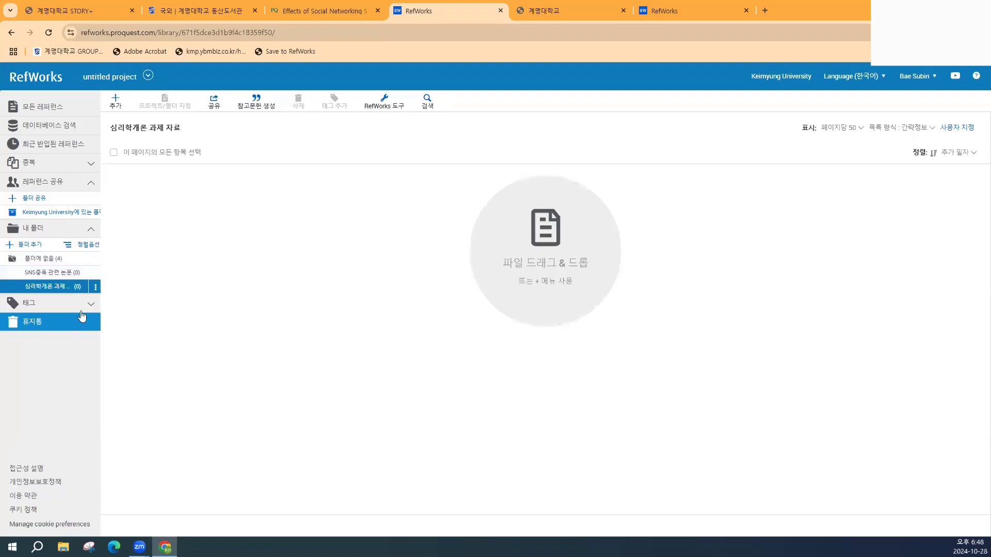
- Add a 중국 사례 subfolder under SNS중독 관련 논문
click(96, 288)
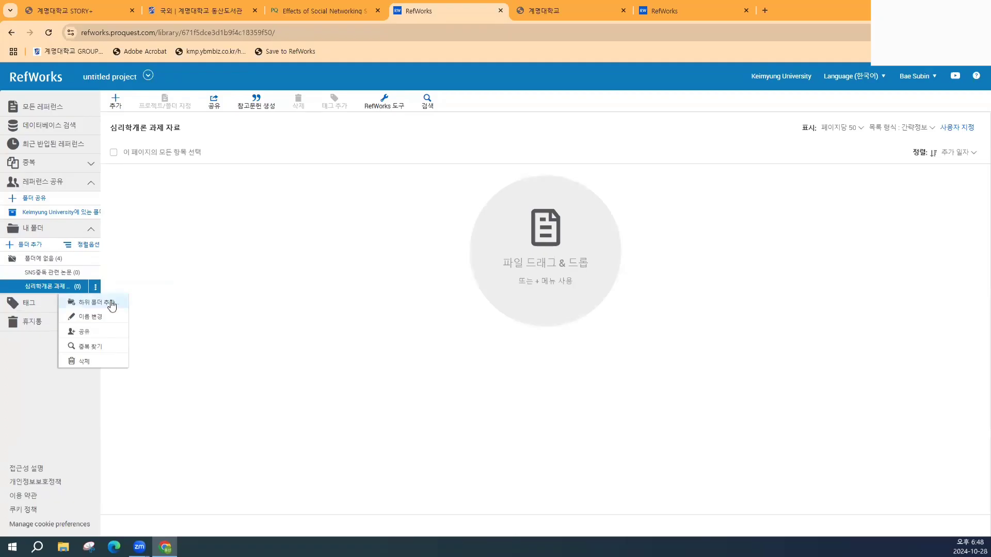
click(111, 305)
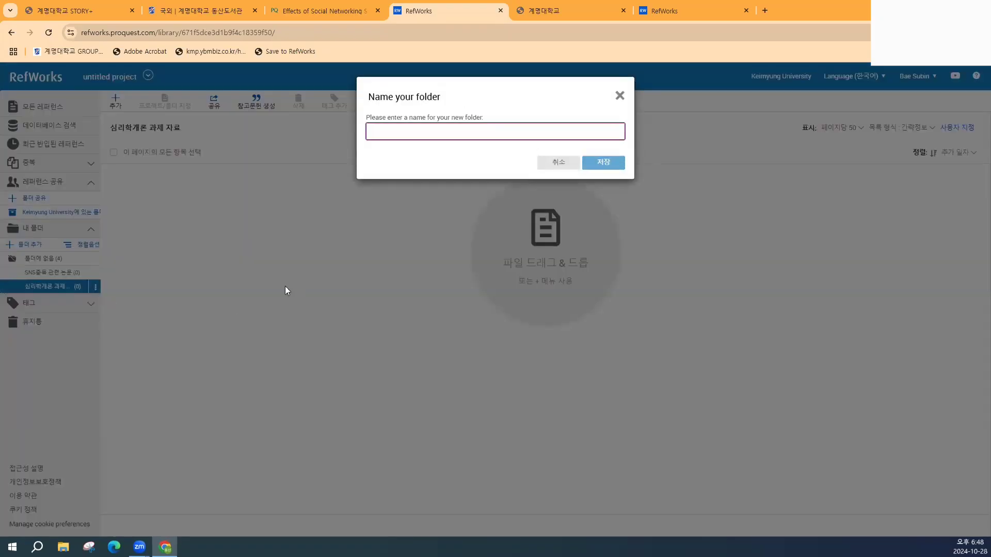
click(412, 137)
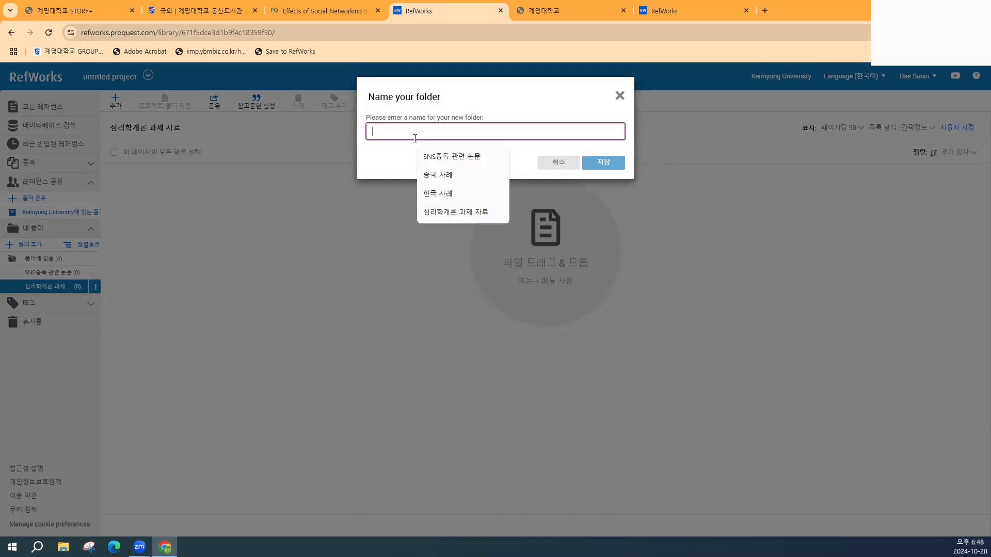
click(617, 96)
click(95, 286)
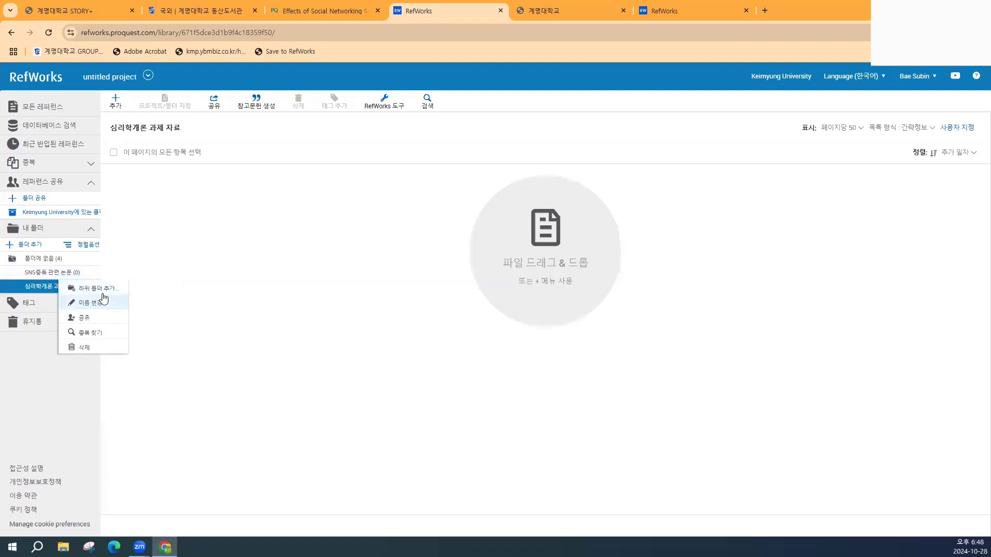
click(98, 288)
click(413, 131)
click(452, 176)
click(605, 162)
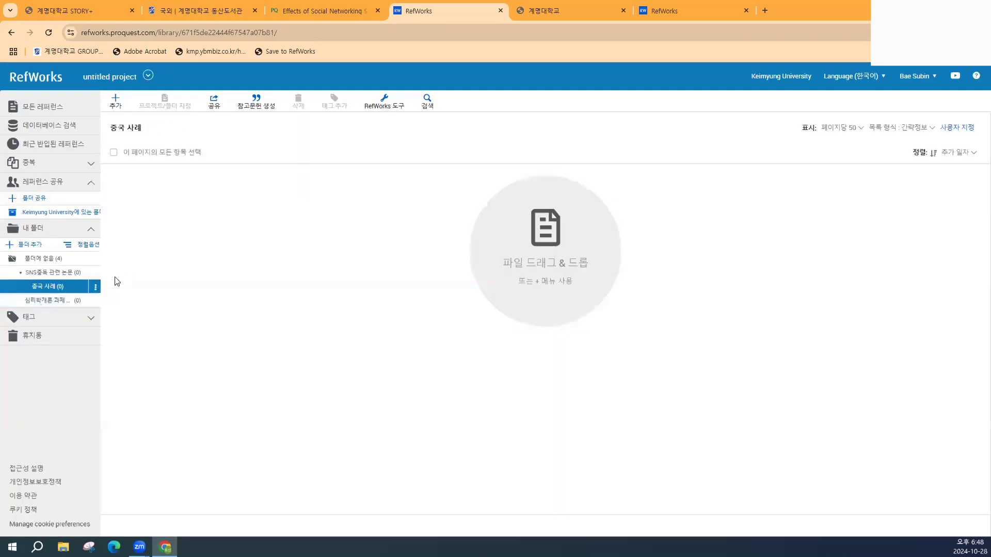
- Add a 한국 사례 subfolder beside 중국 사례
click(95, 287)
click(98, 288)
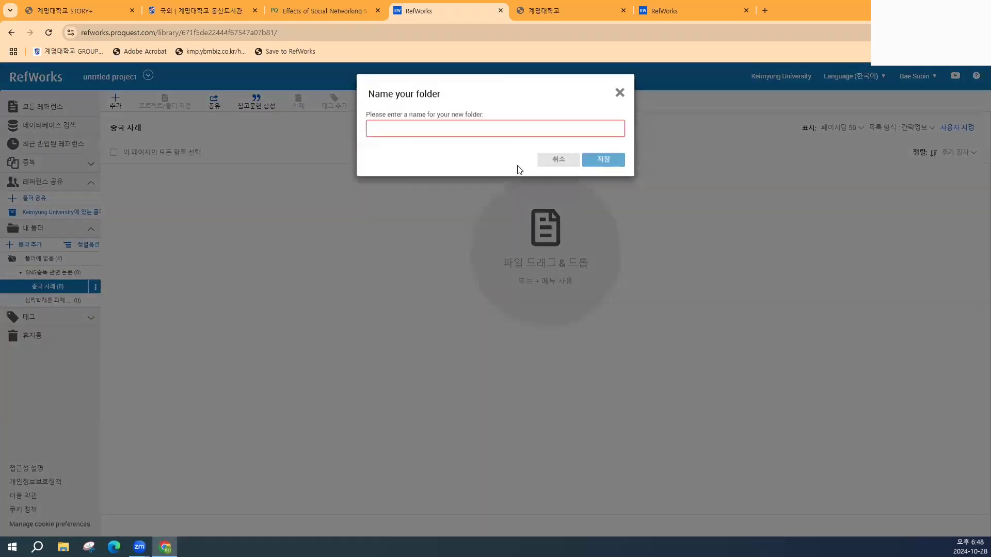
click(516, 135)
click(442, 195)
click(601, 163)
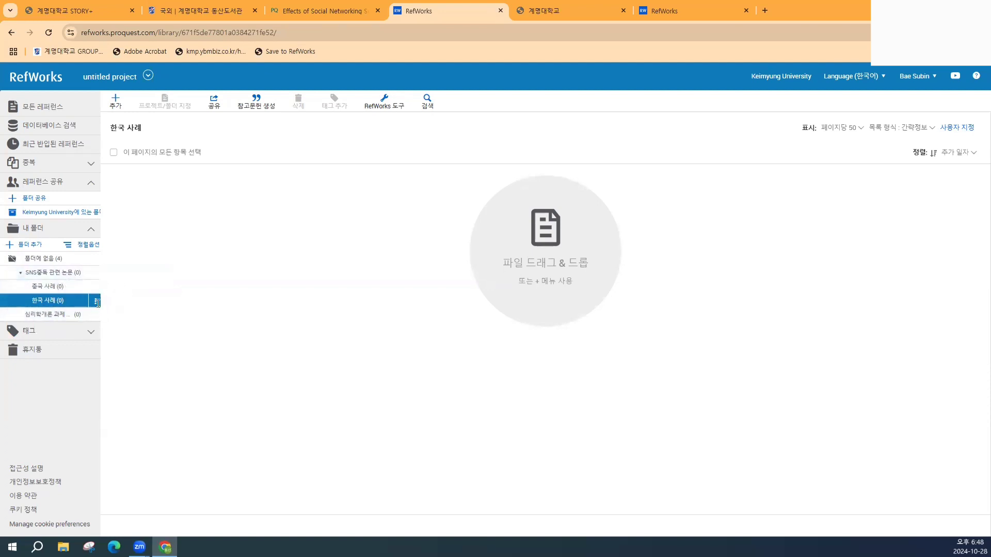
- Create two personal-name subfolders nested inside 한국 사례
click(95, 302)
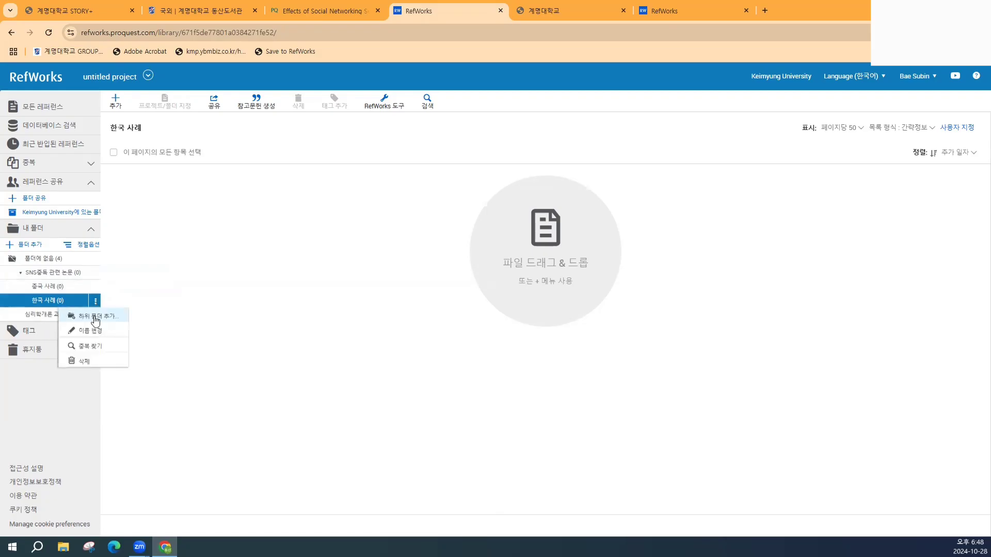
click(96, 316)
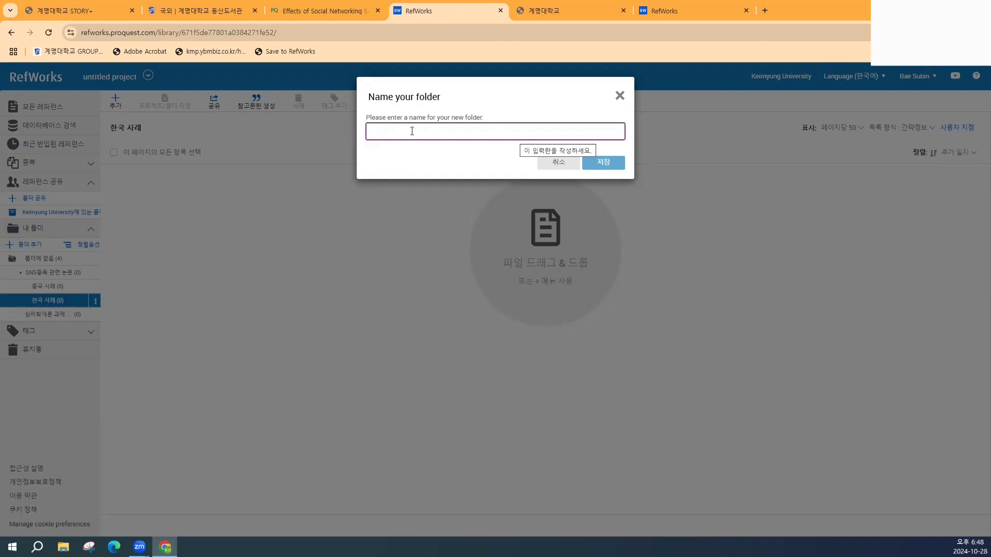
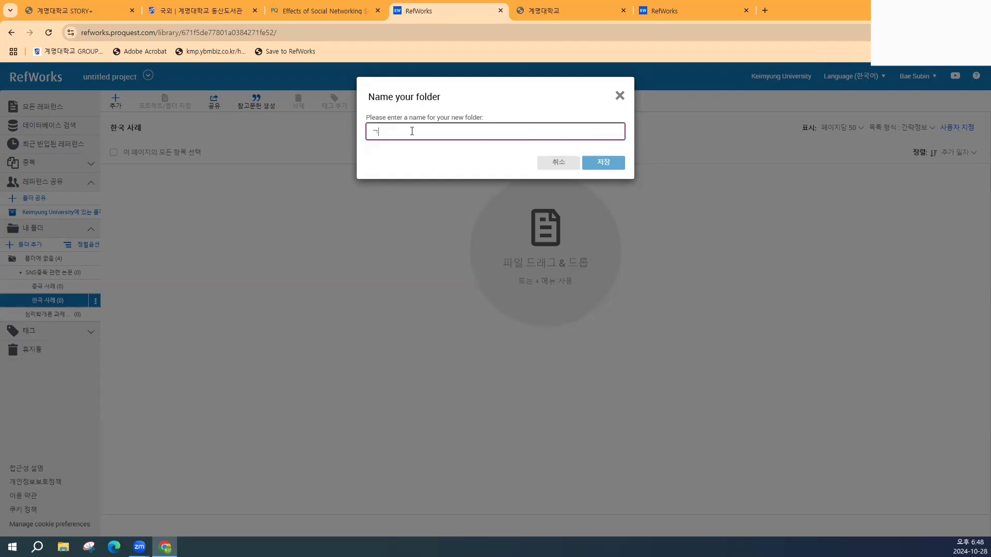
click(597, 163)
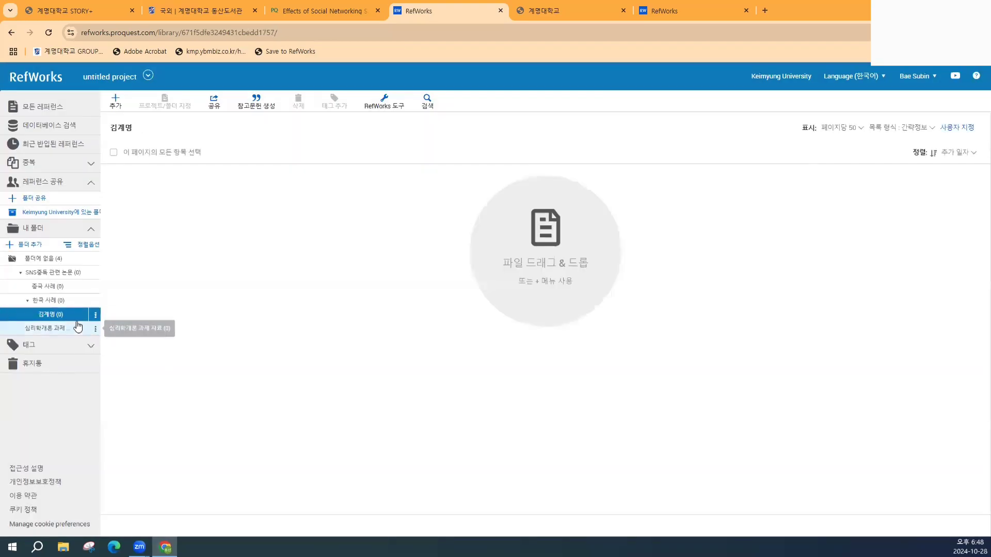
click(95, 315)
click(94, 316)
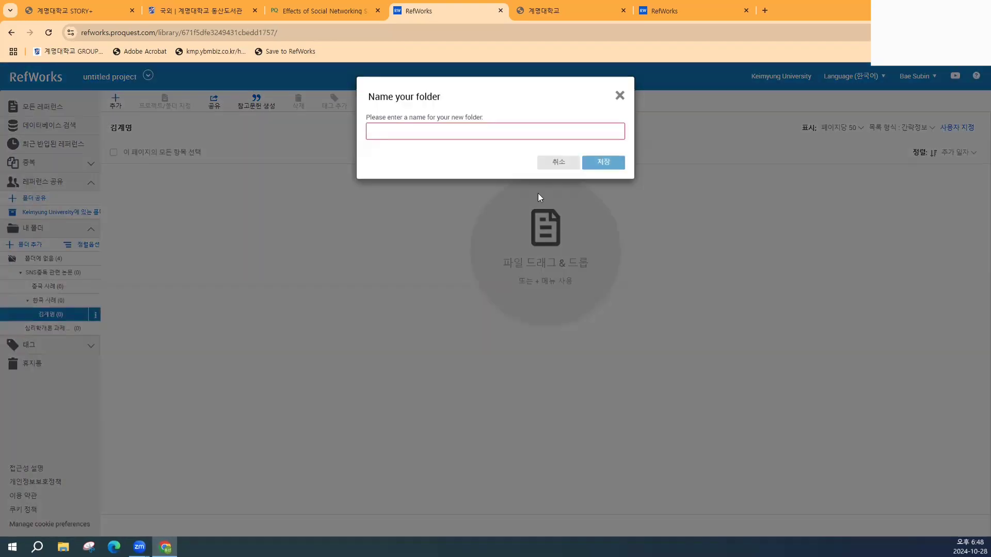
click(471, 129)
click(597, 160)
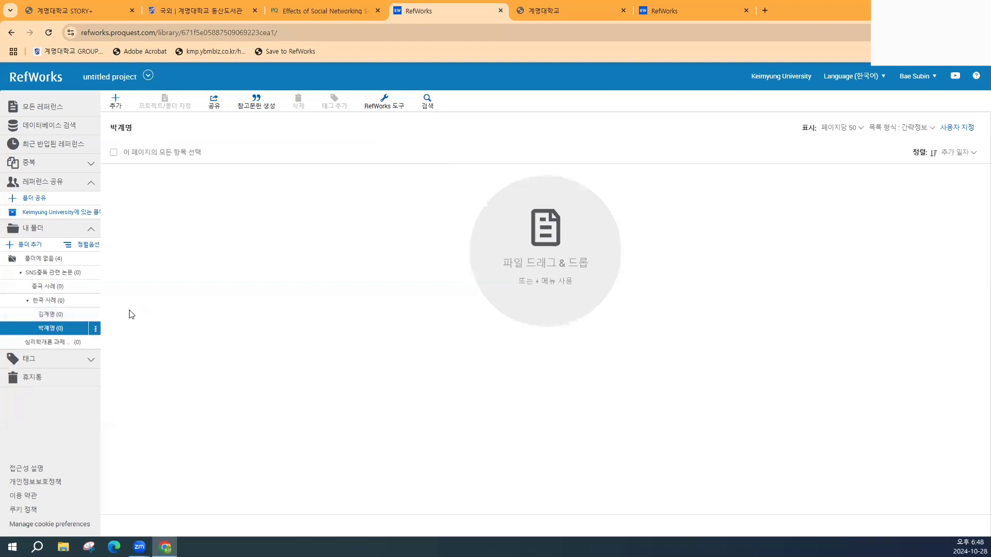
- Check the two new name subfolders, then go back to the full list of four references
click(83, 315)
click(71, 330)
click(62, 314)
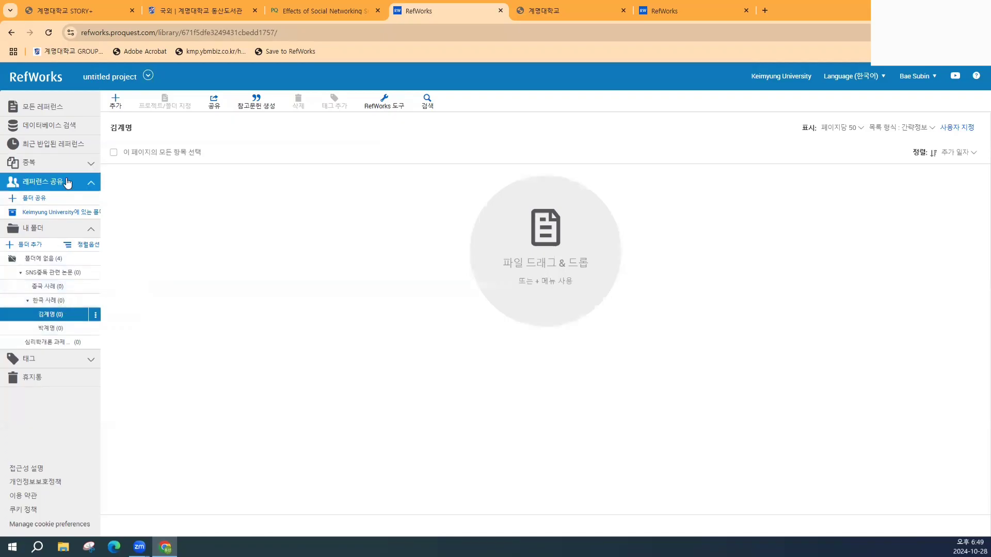
click(67, 107)
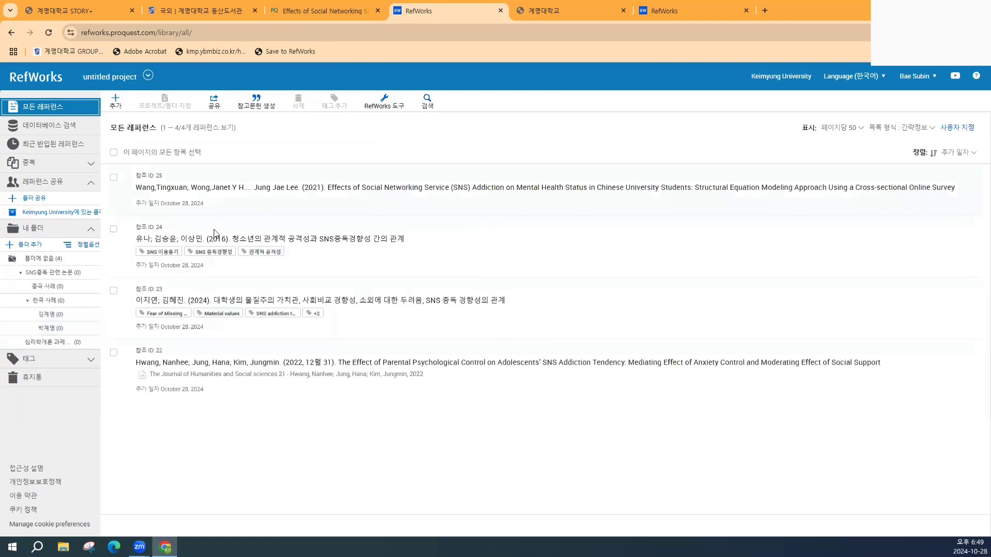
- Drag reference ID 25 into 중국 사례, then mark ID 24 and look over the add and folder-assignment menus
click(114, 179)
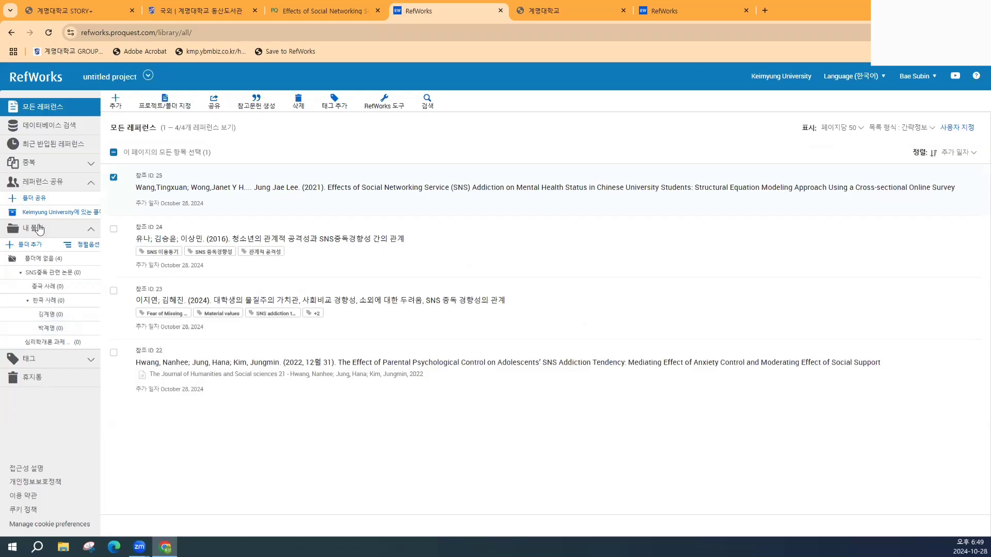
drag(196, 193, 60, 291)
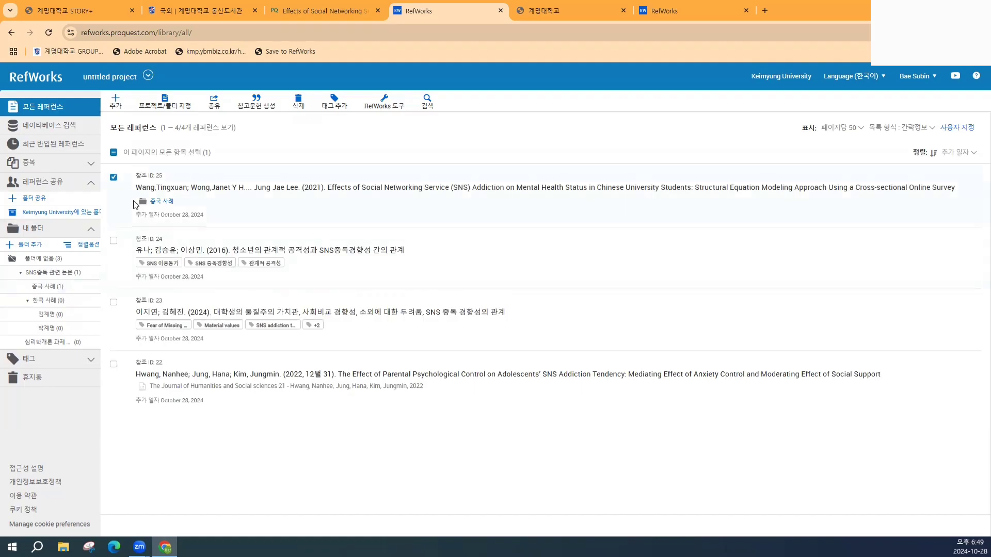
click(113, 240)
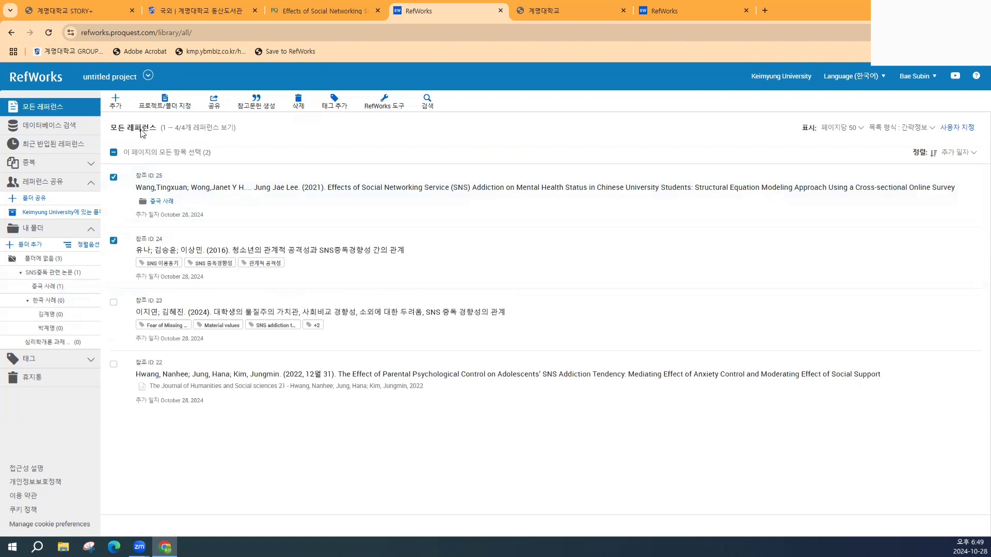
click(115, 102)
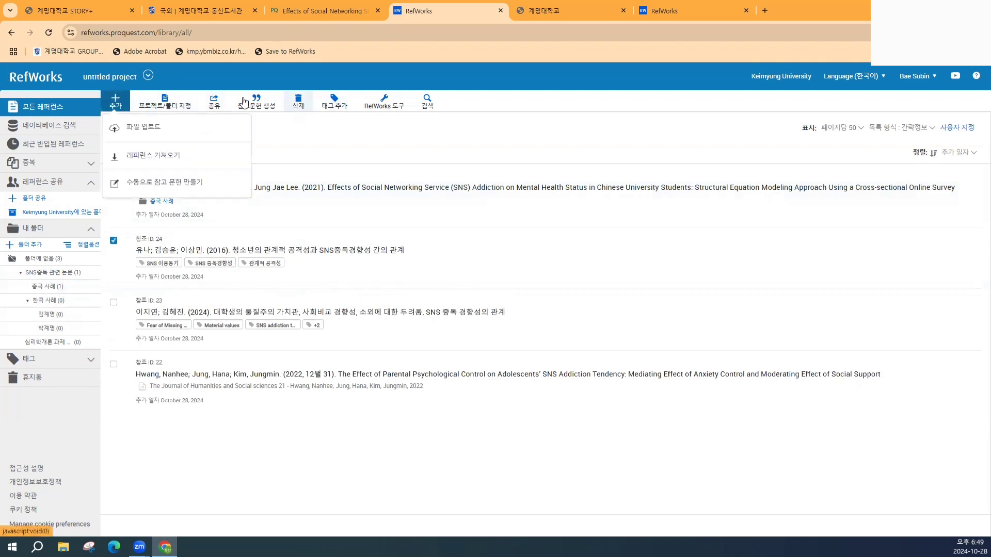
click(187, 106)
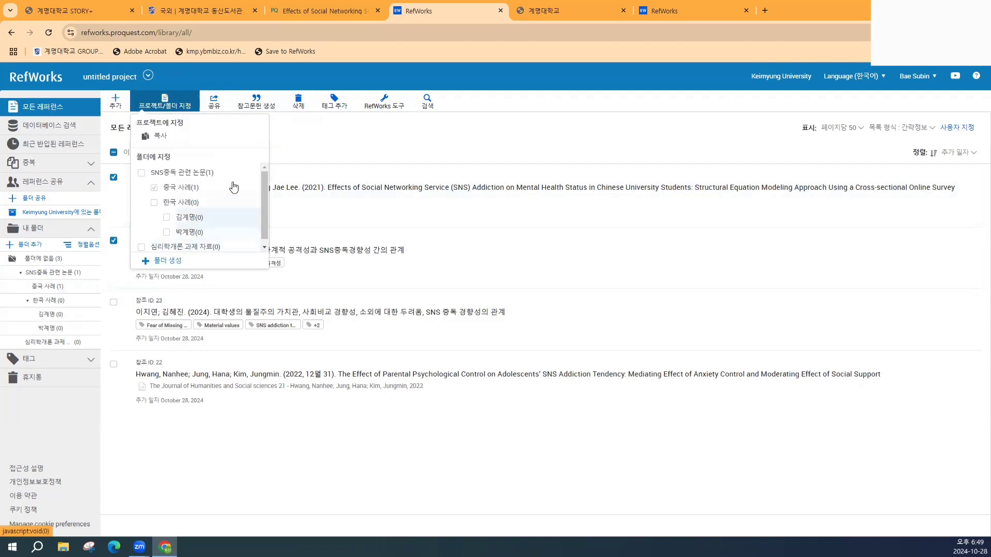
click(328, 136)
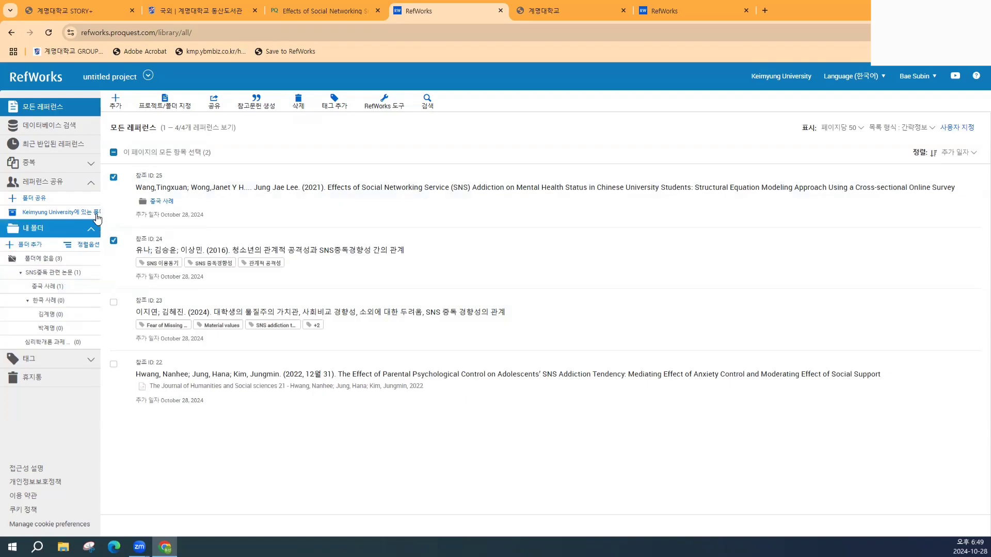
- Create a public URL for the SNS중독 관련 논문 folder, copy it, and review invite permission levels
click(37, 199)
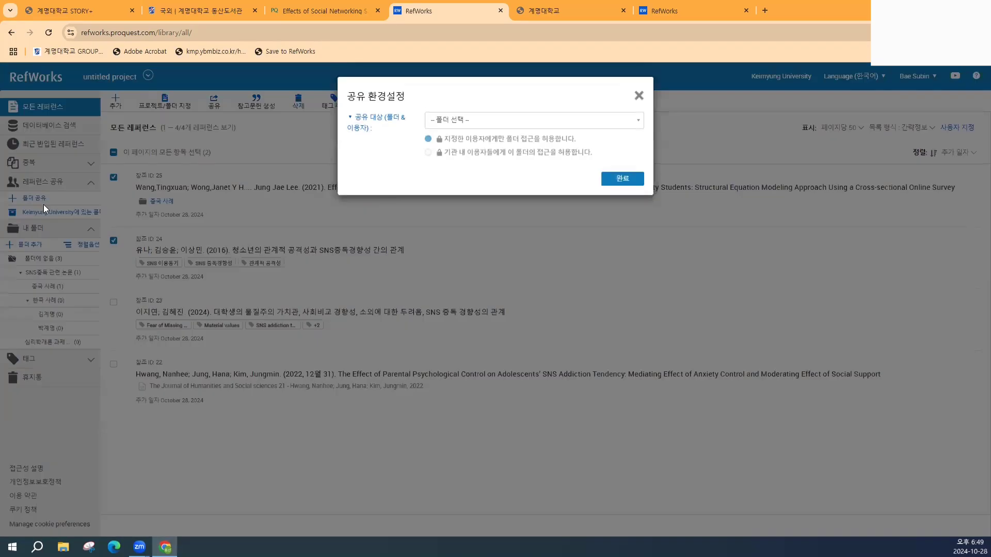
click(475, 121)
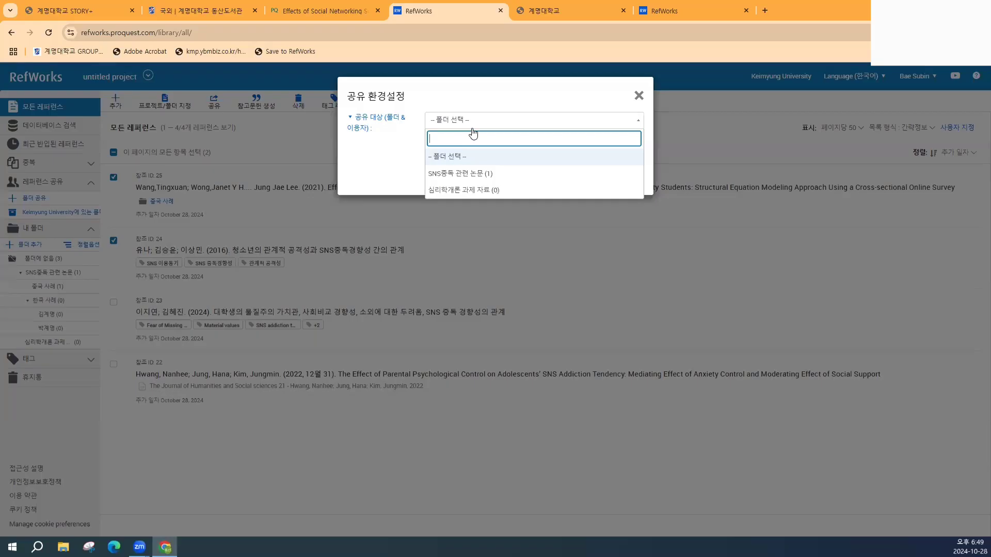
click(465, 174)
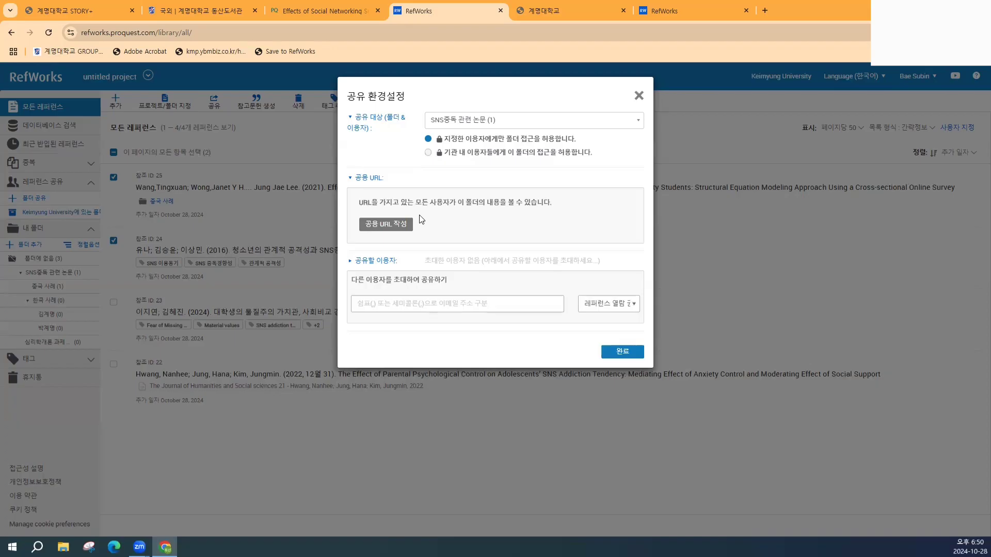
click(382, 227)
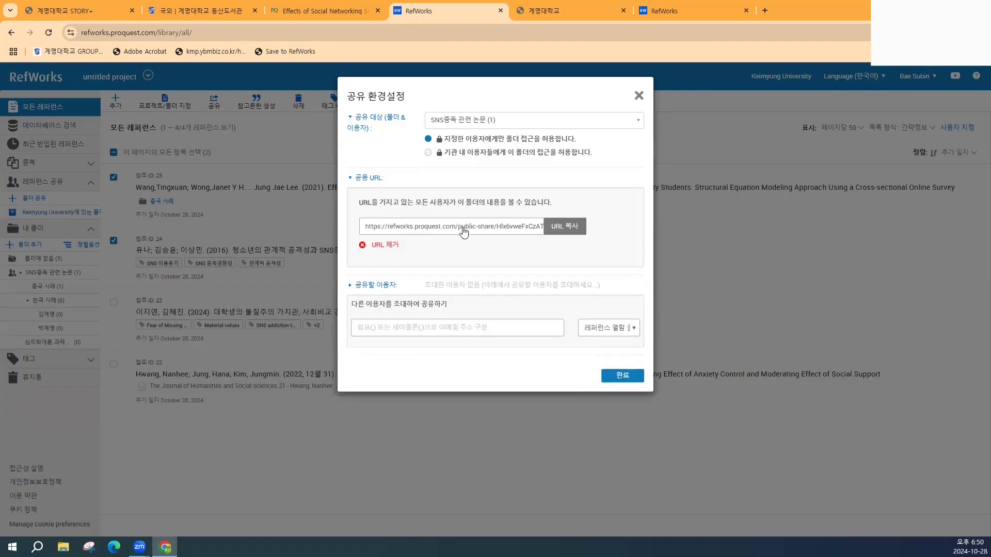
click(550, 232)
click(566, 225)
click(632, 331)
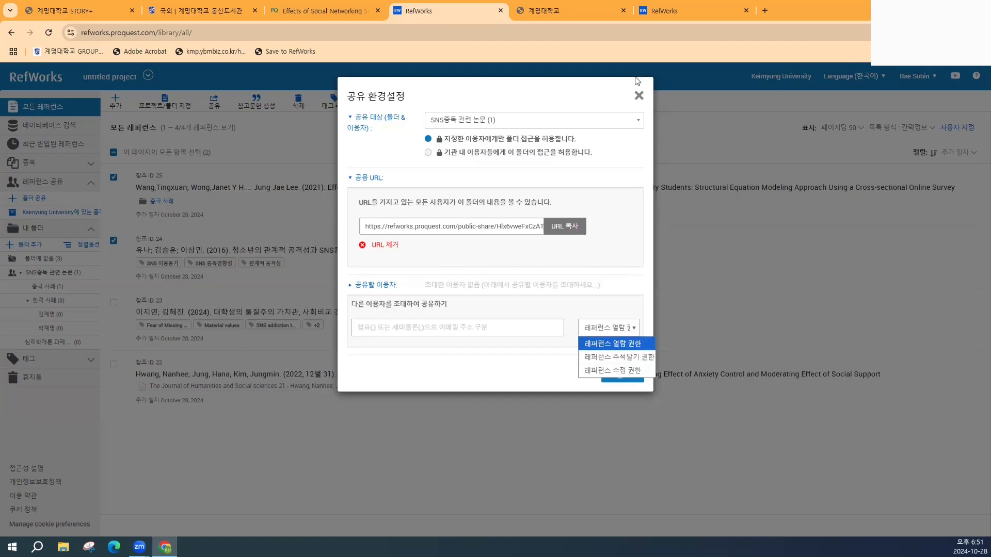
click(639, 95)
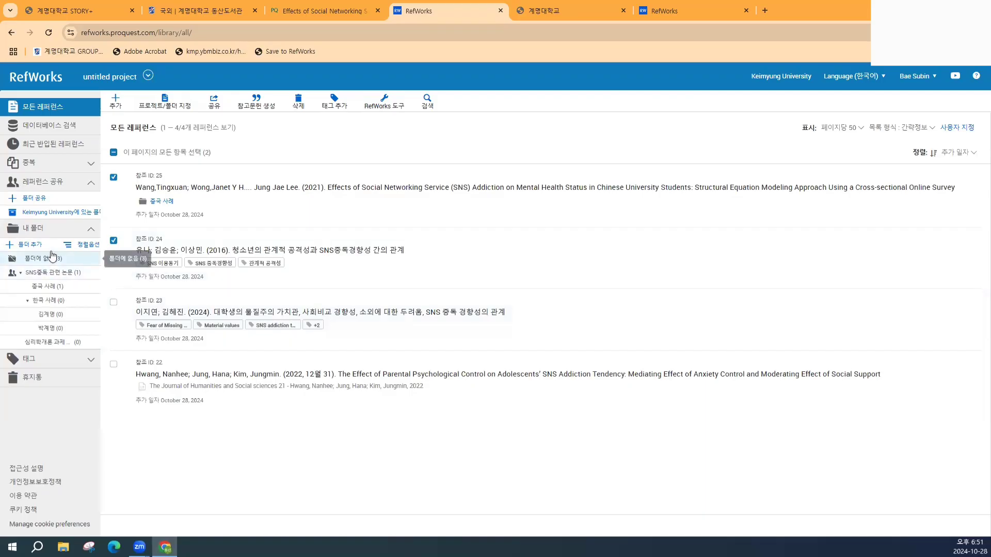
- Collapse My Folders and shared references, and filter the library by the SNS 이용동기 tag
click(91, 229)
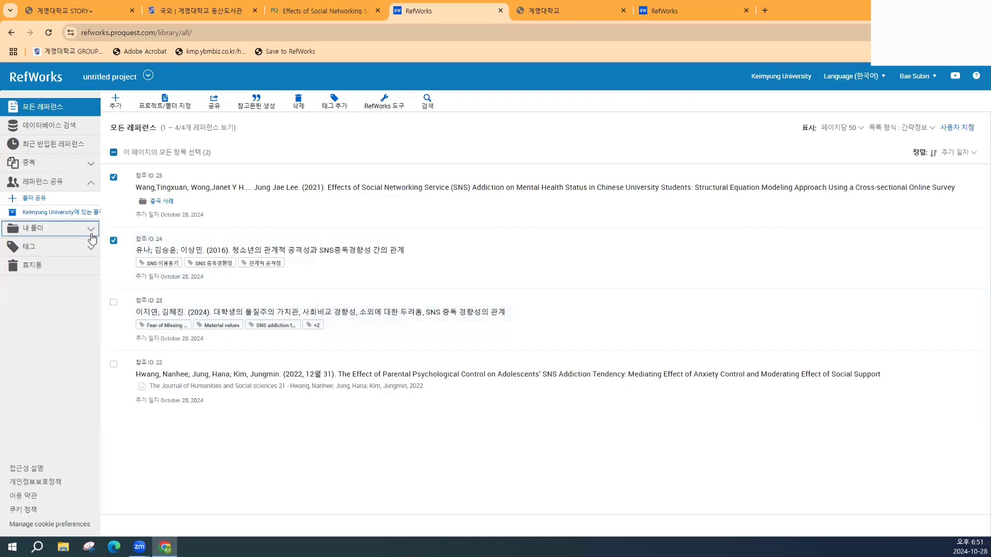
click(92, 182)
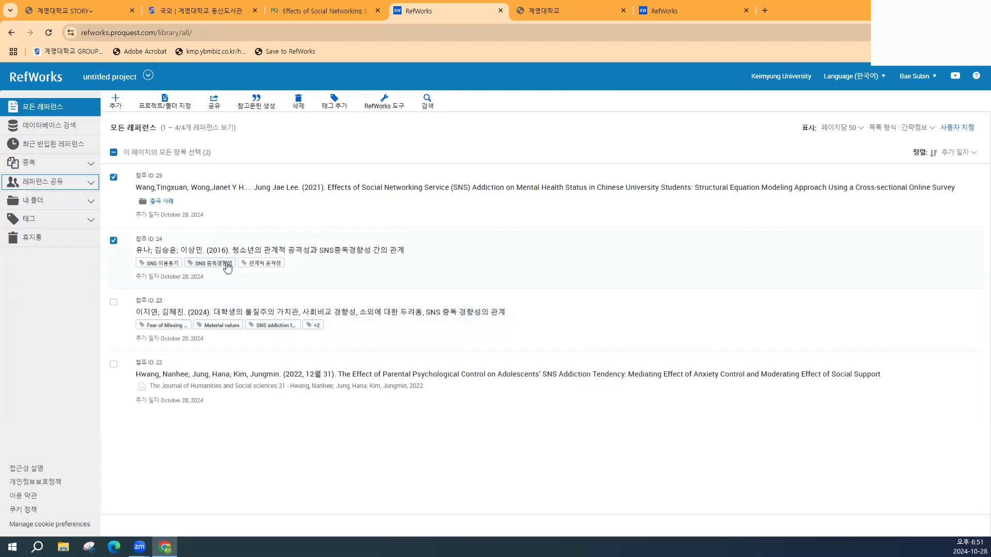
click(88, 222)
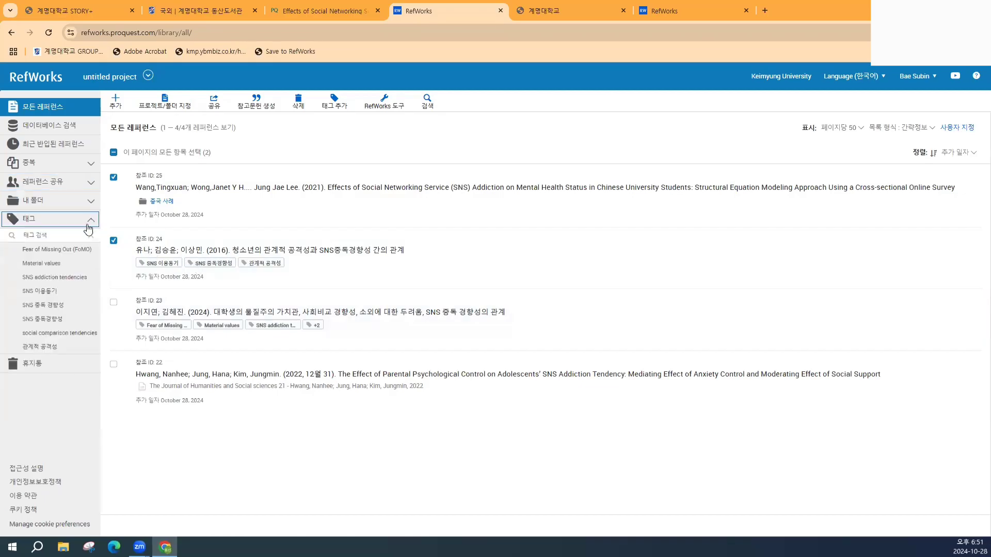
click(161, 264)
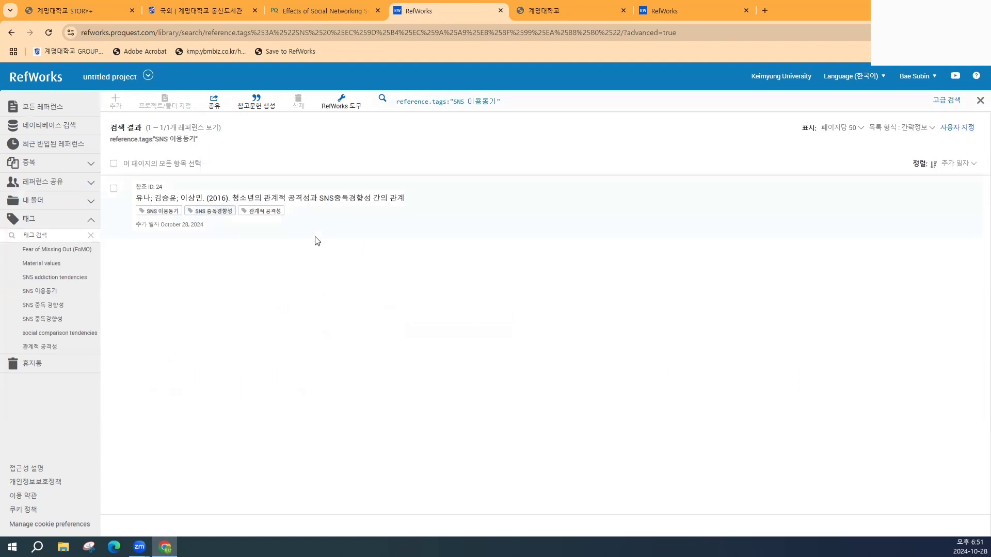
- Hide the tag list, visit the database search page, and return to all references
click(95, 221)
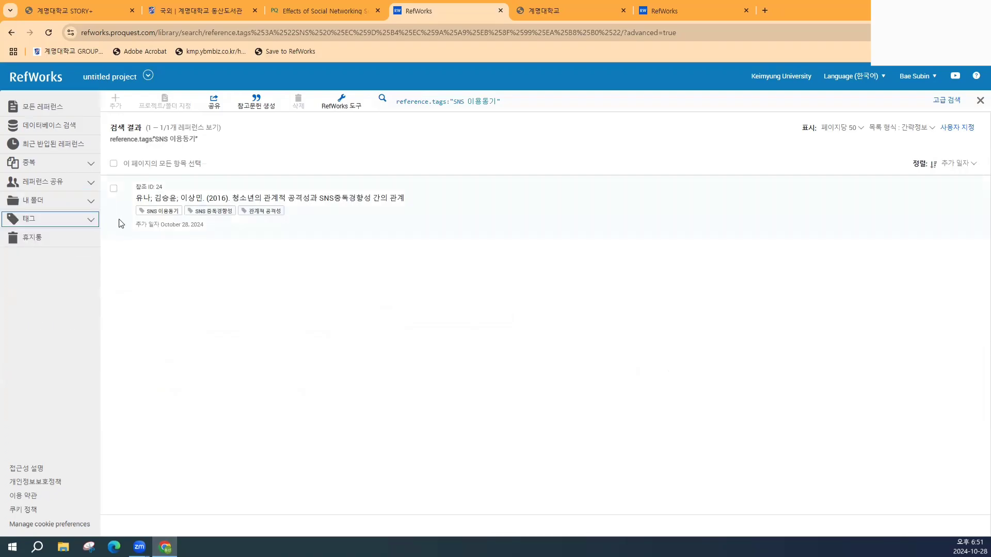
click(60, 126)
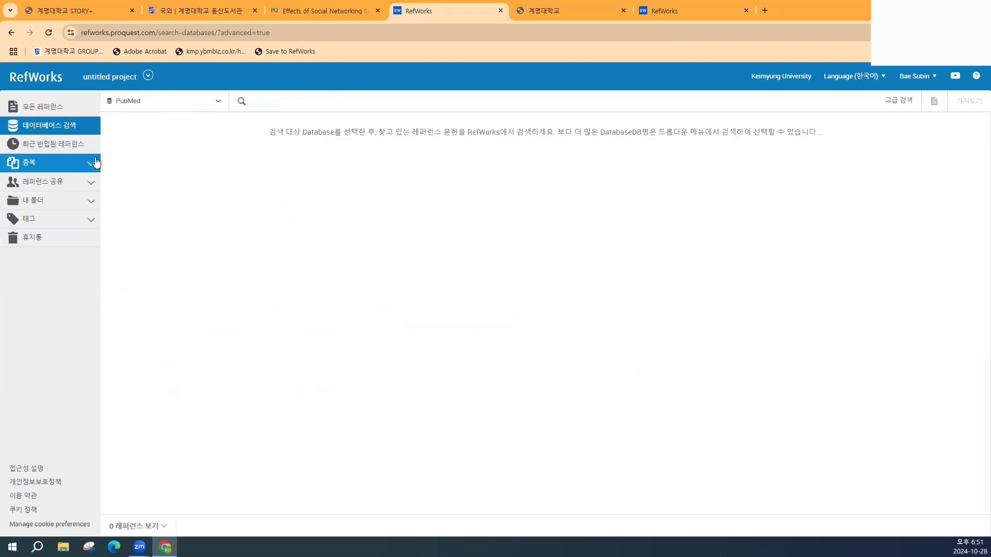
click(58, 108)
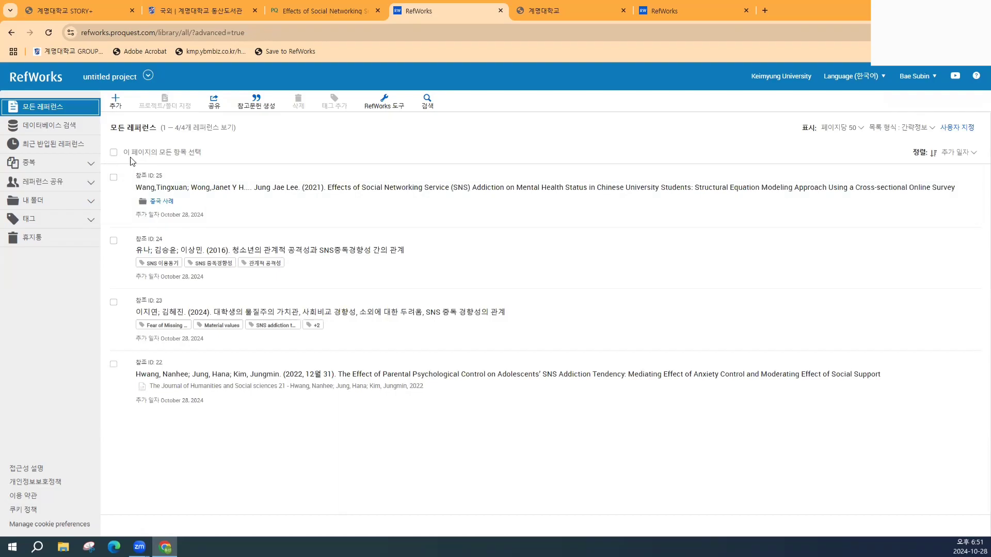
- Build a bibliography from references ID 24 and ID 23
click(114, 241)
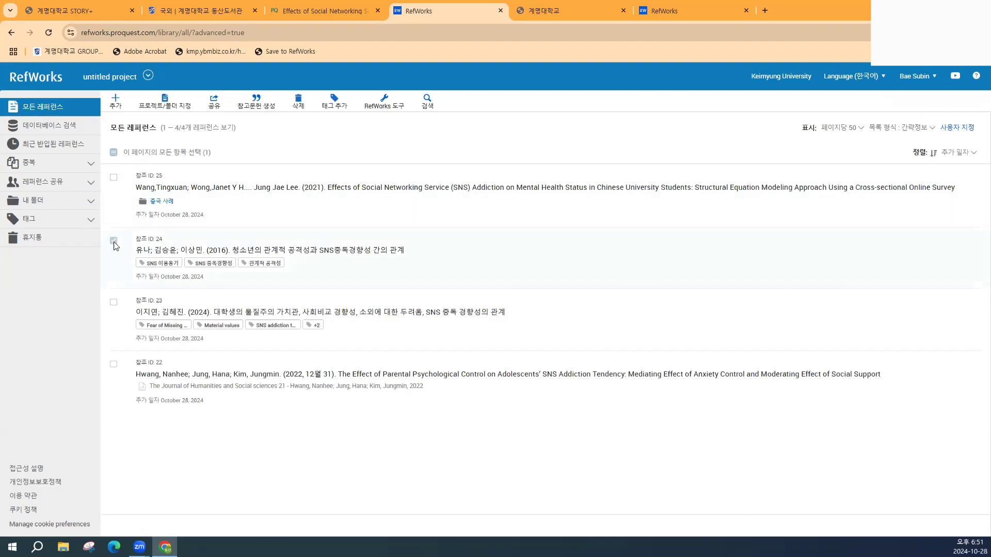
click(114, 303)
click(267, 98)
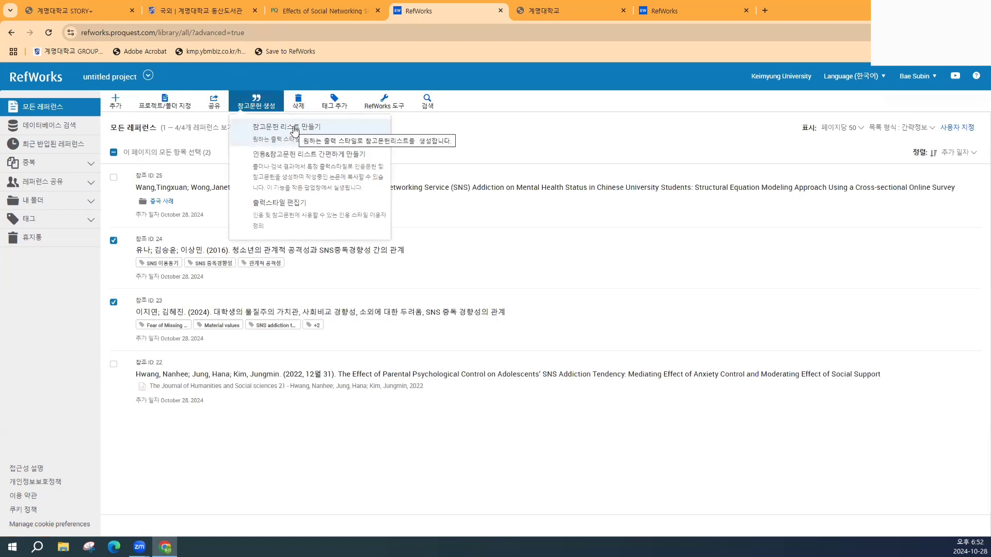
click(296, 130)
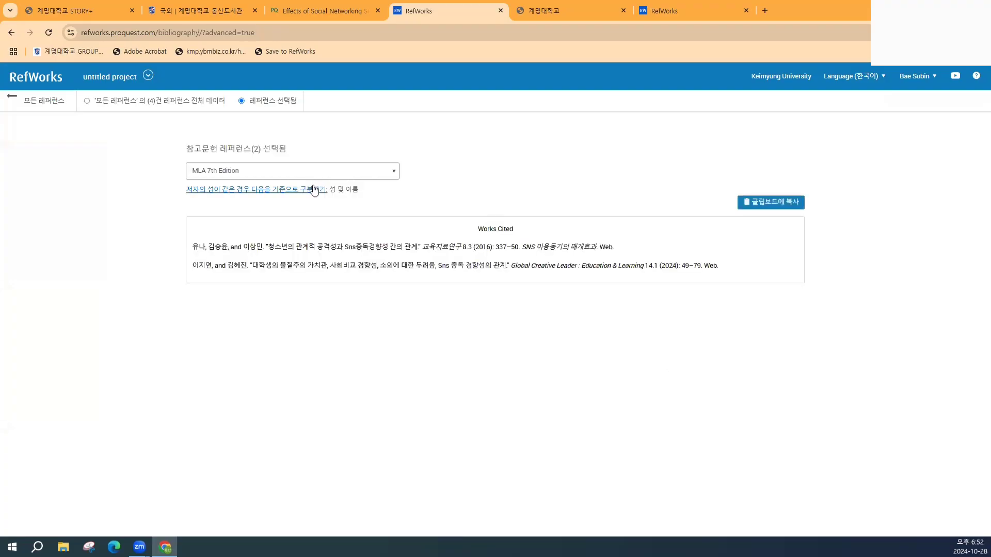
click(288, 170)
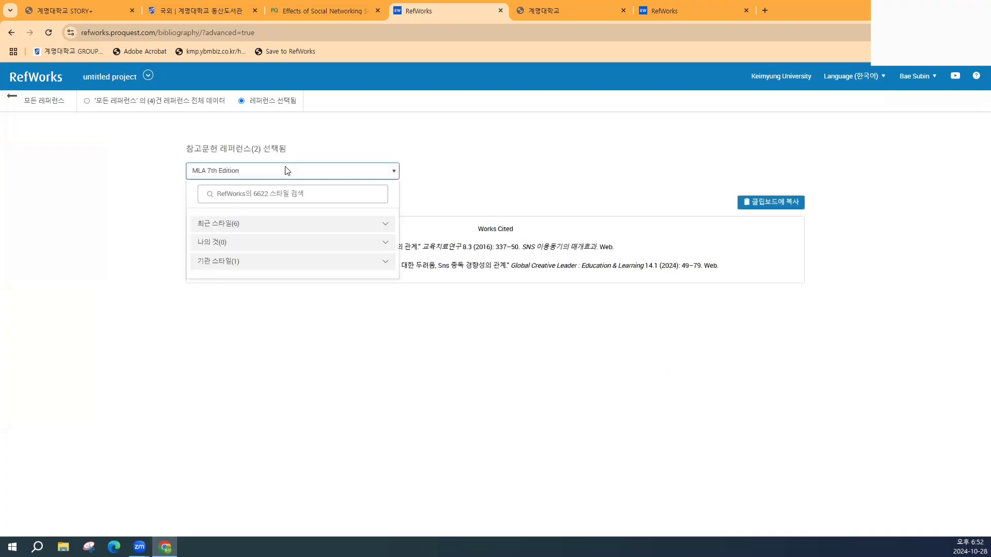
click(277, 195)
text(ㅁ)
key(BackSpace)
text(apa)
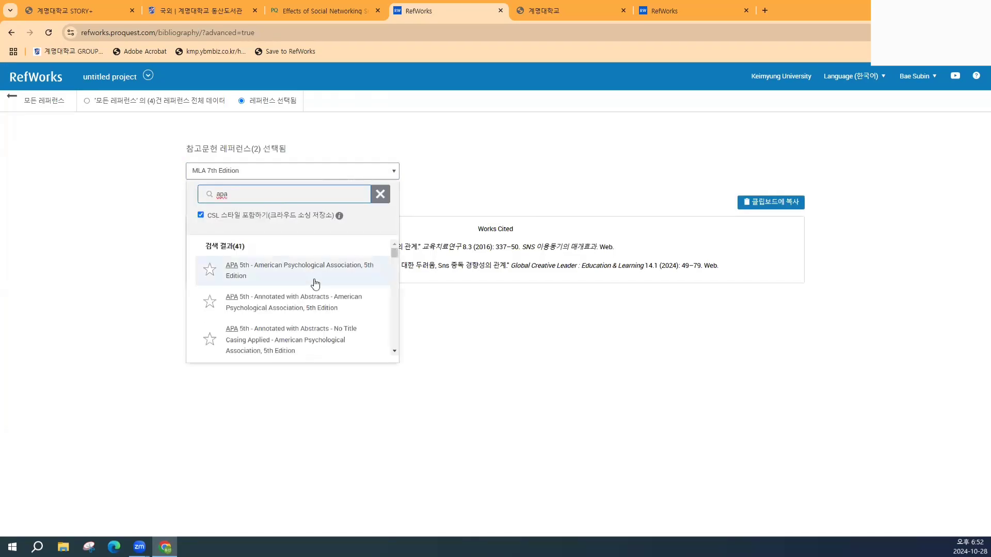
scroll(321, 283, down, 1)
scroll(322, 288, down, 1)
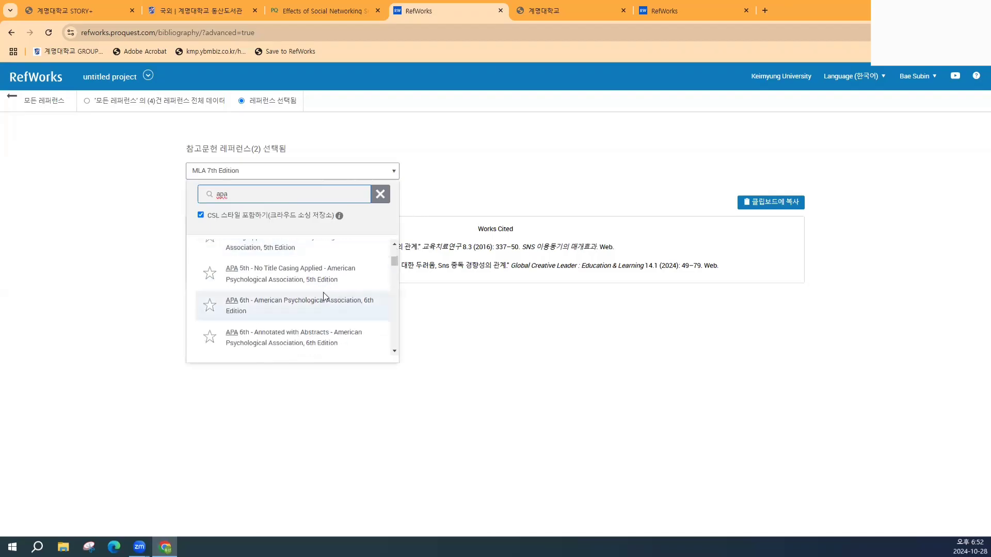
scroll(321, 292, up, 3)
scroll(258, 279, down, 6)
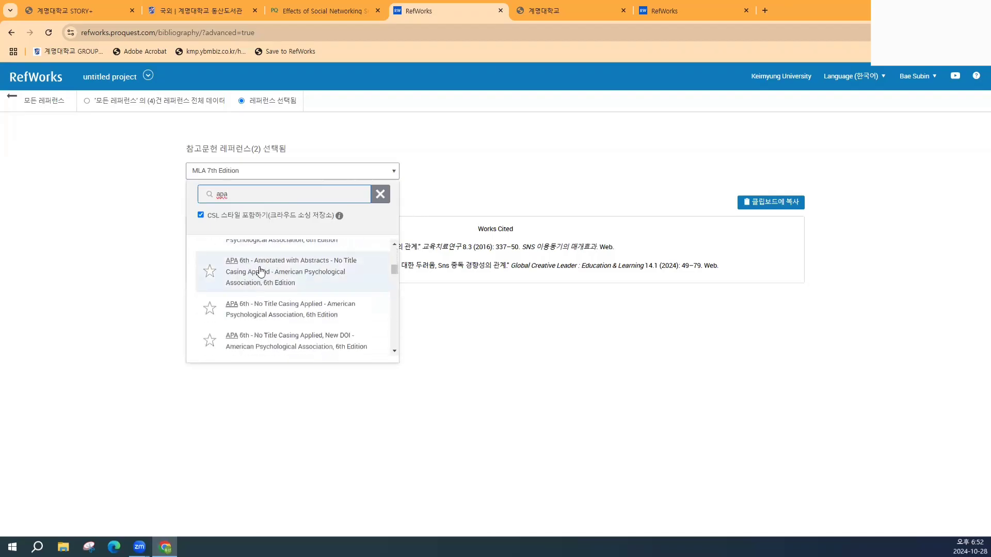
scroll(243, 302, down, 5)
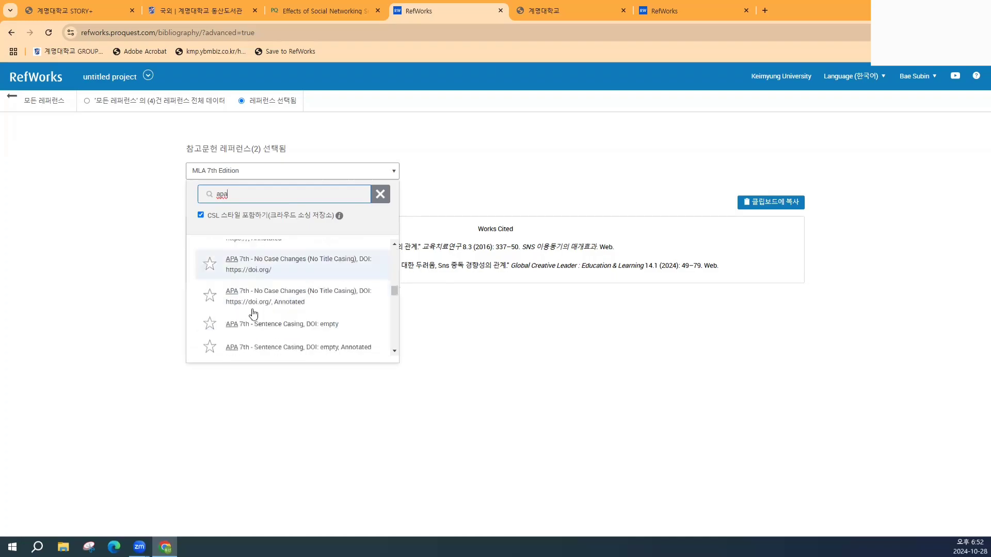
scroll(259, 303, down, 3)
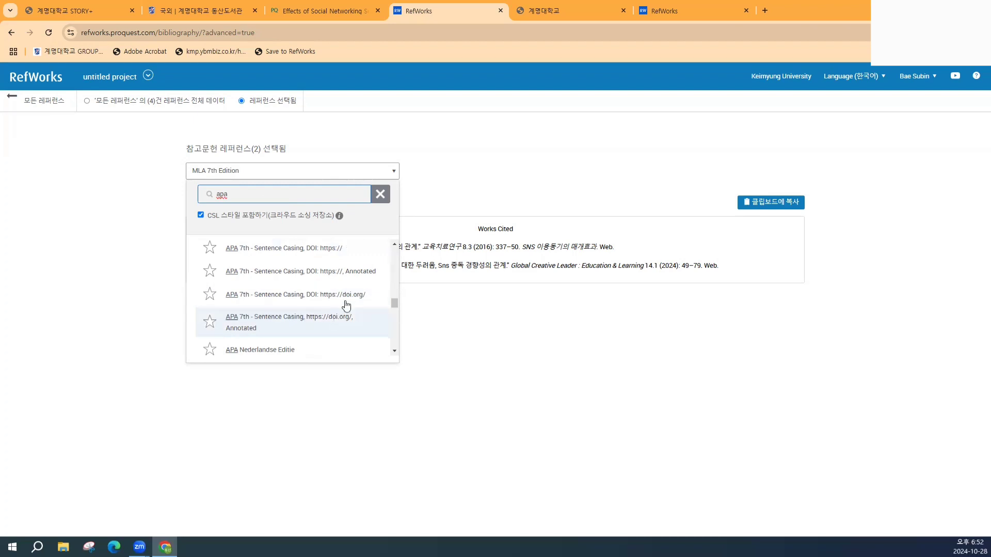
scroll(338, 309, down, 1)
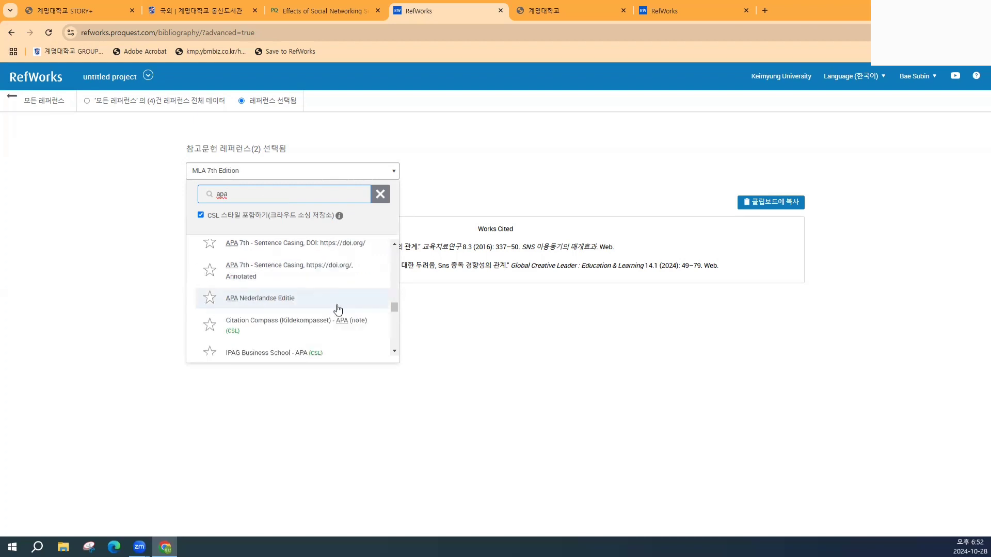
scroll(337, 308, up, 2)
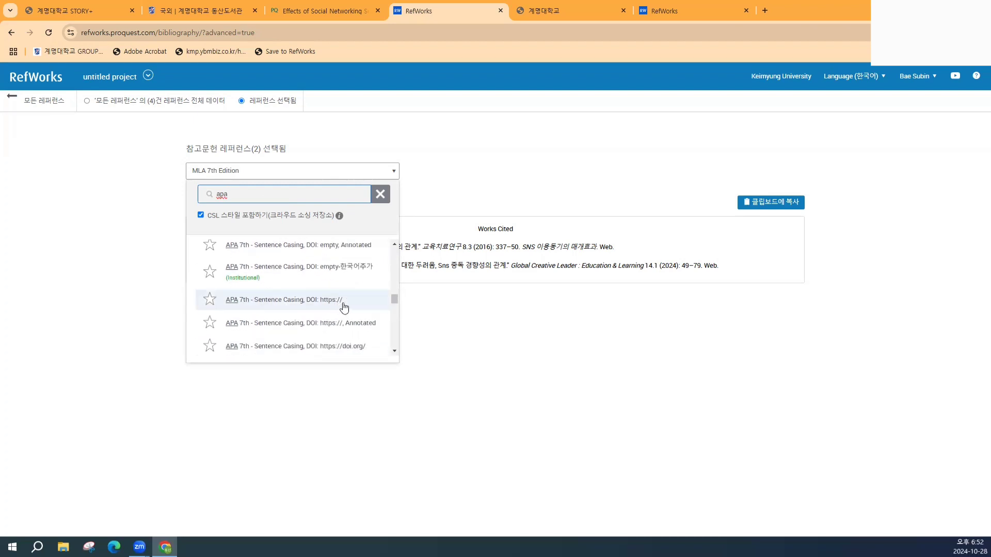
click(303, 301)
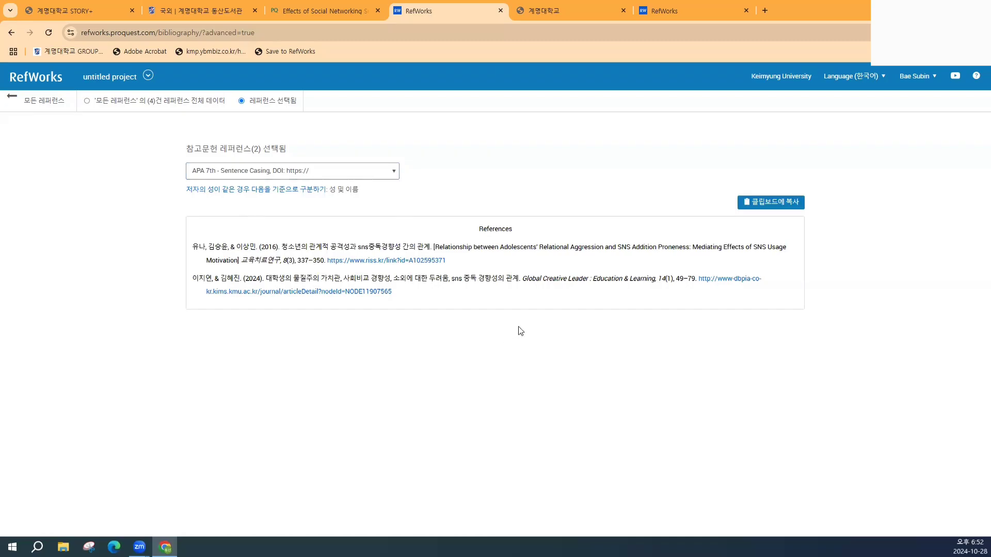
- Copy the formatted bibliography to the clipboard and return to all references
click(772, 203)
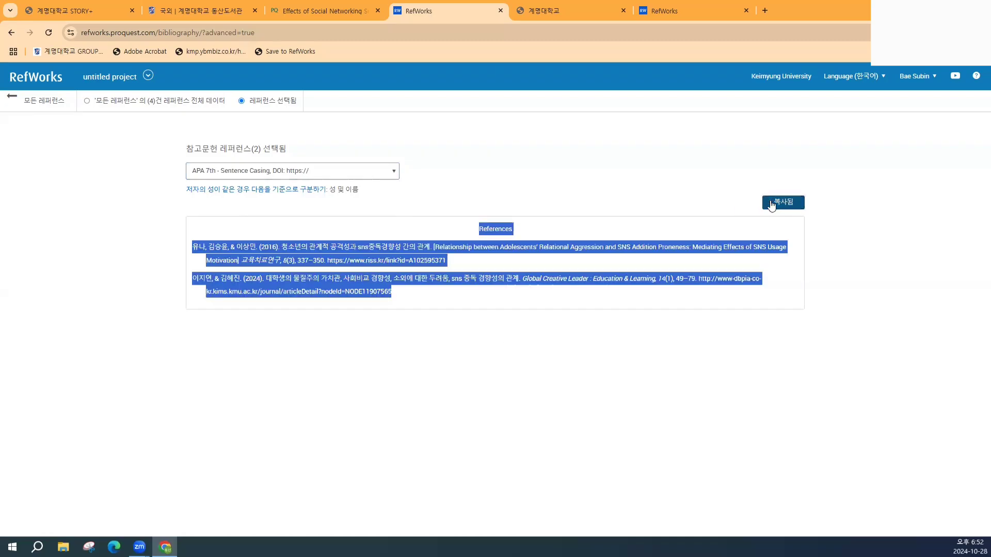
click(525, 336)
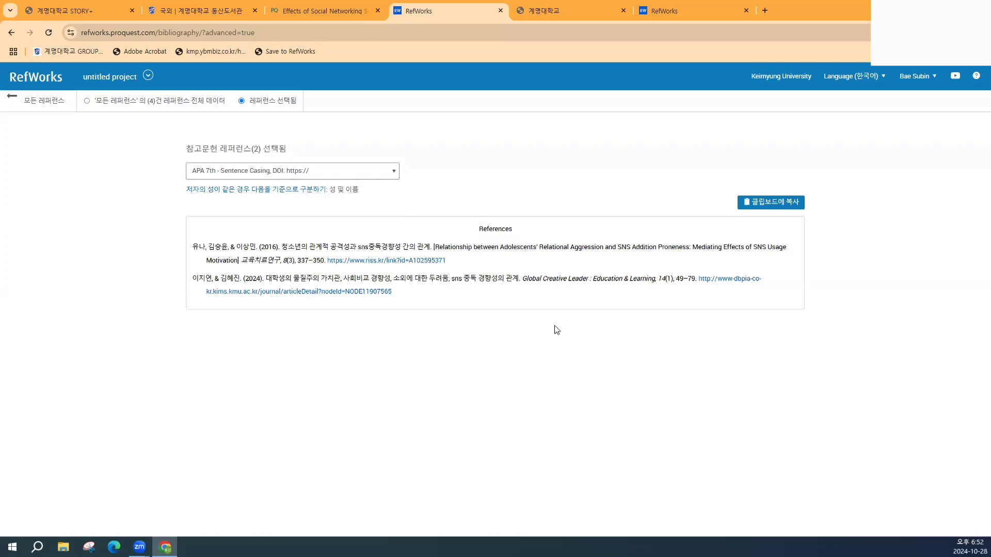
click(44, 99)
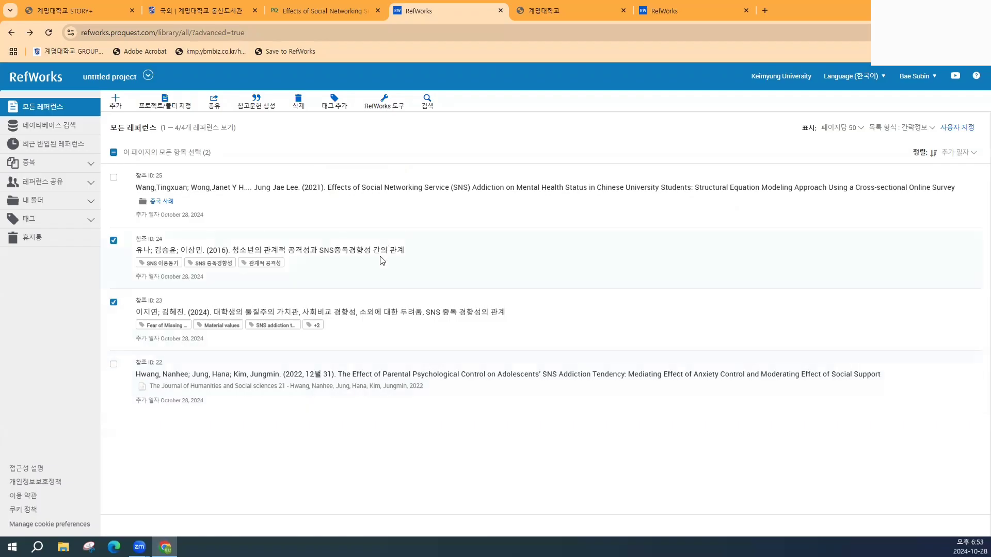
- Browse the full records of the first, the 2016, and the 2024 references
click(394, 201)
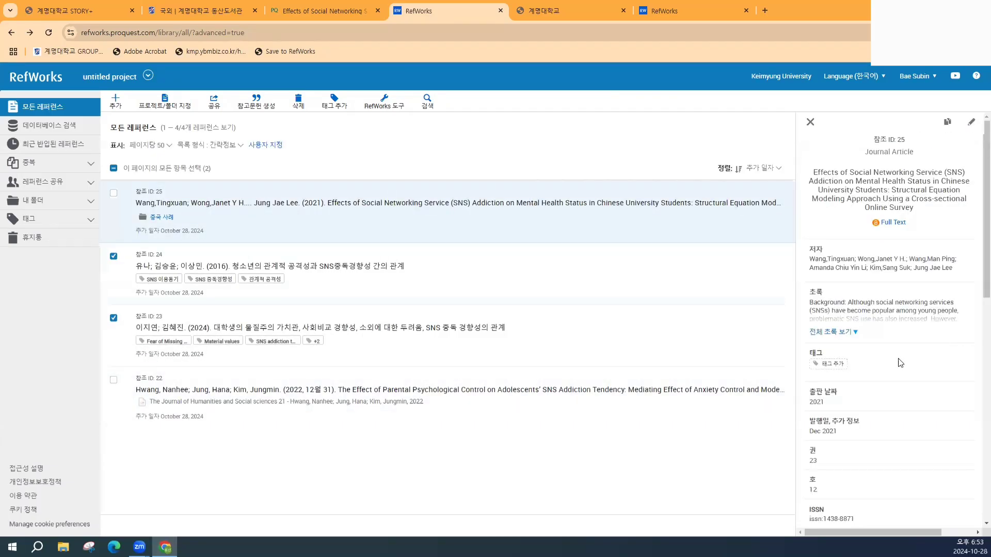
scroll(884, 365, down, 3)
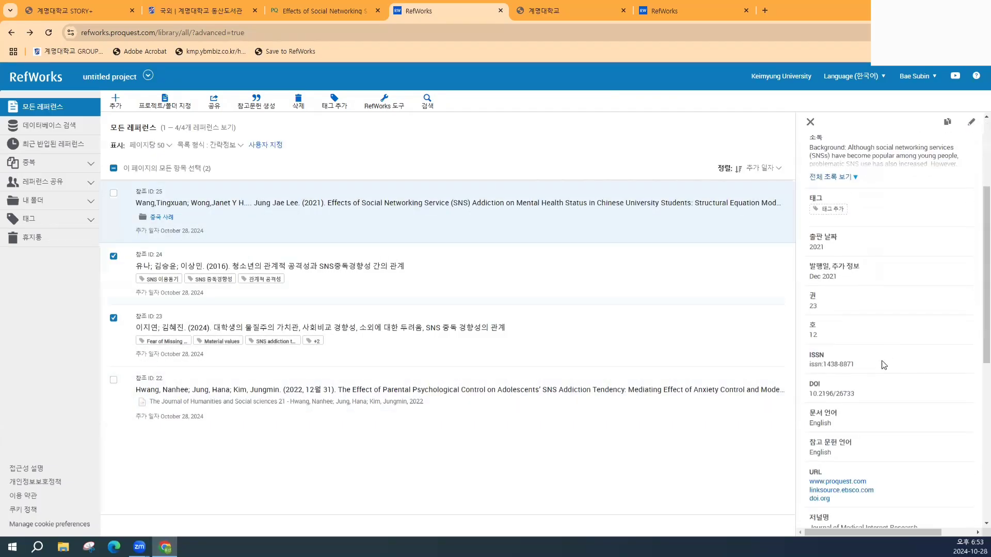
click(697, 270)
scroll(884, 310, down, 2)
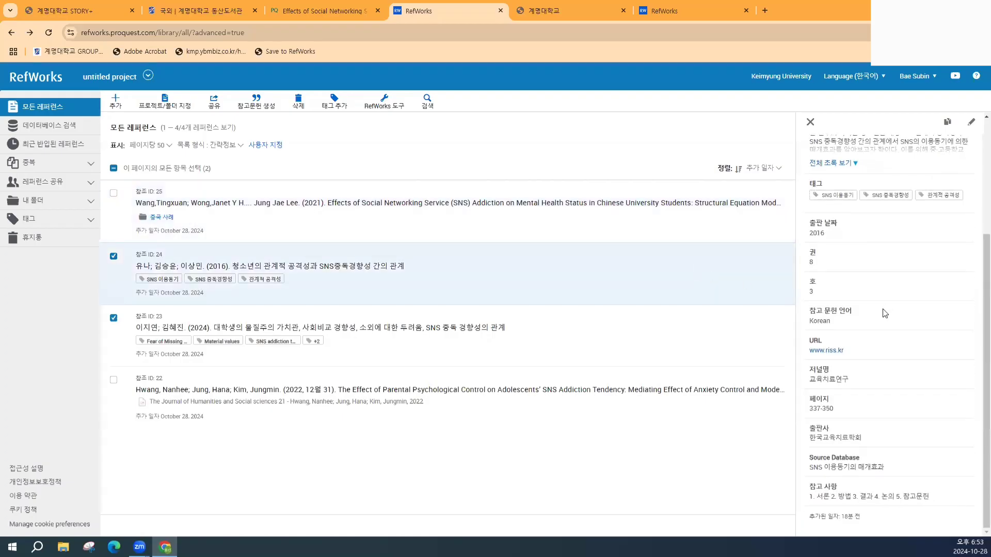
click(751, 333)
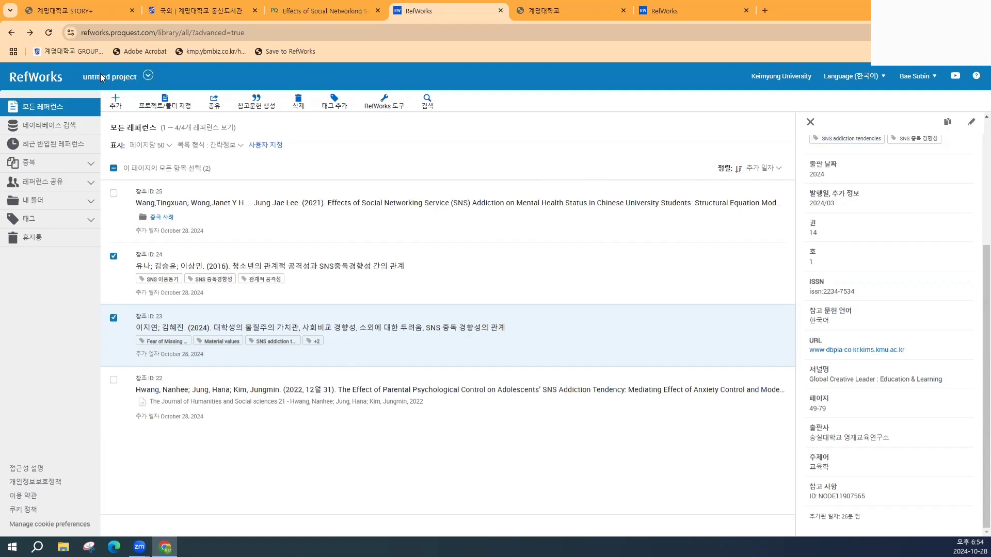
- Go to project management and create a new project named 2024학년도 2학기
click(149, 77)
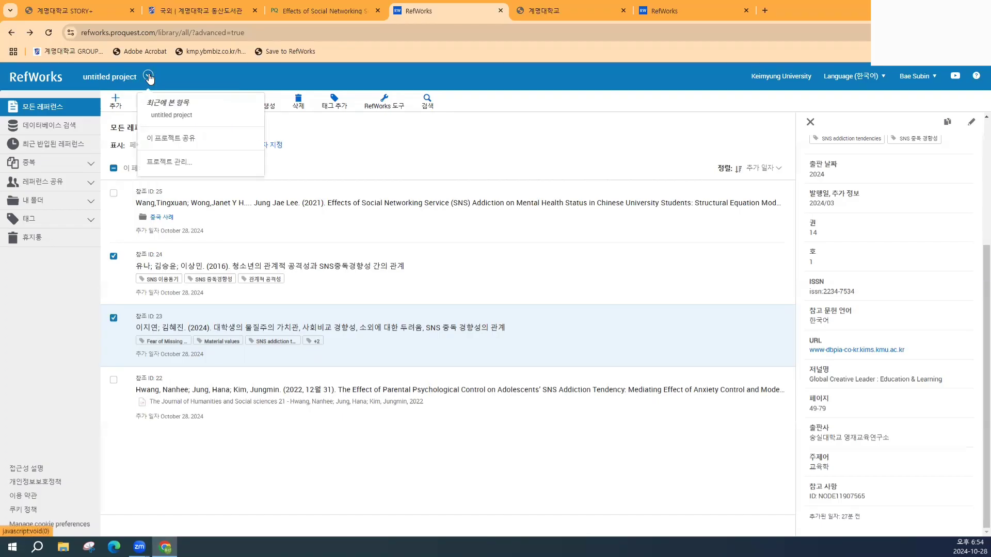
click(173, 162)
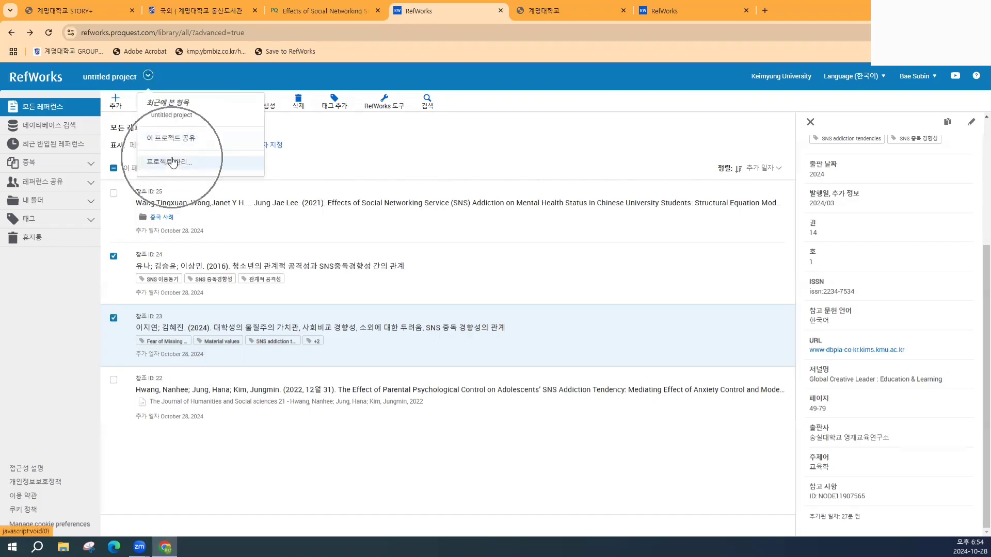
click(184, 138)
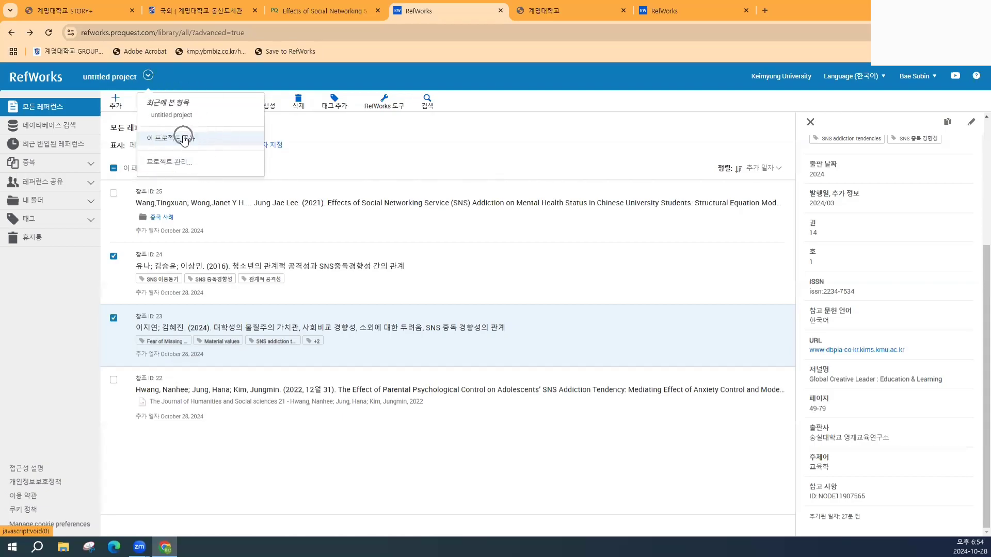
click(175, 162)
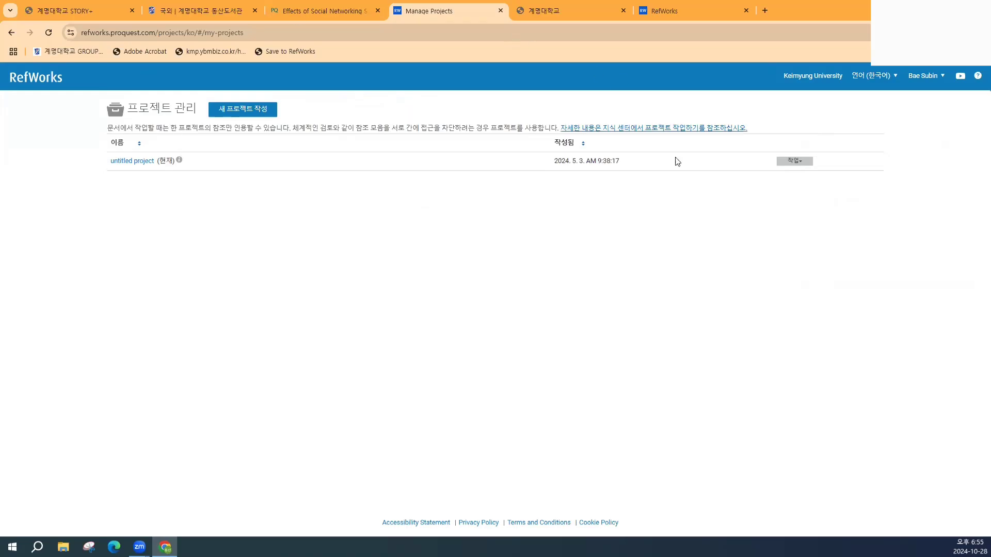
click(236, 112)
click(432, 133)
click(450, 154)
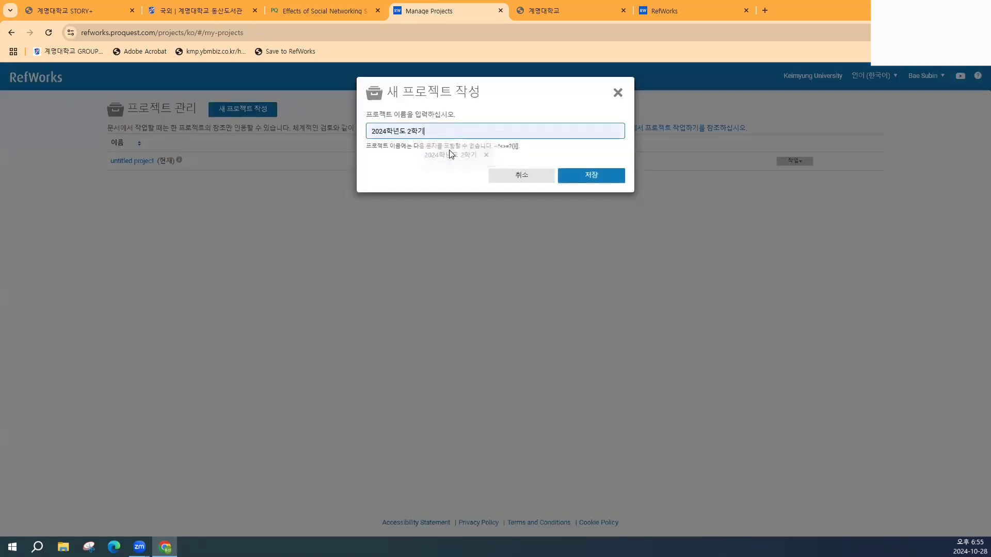
click(602, 177)
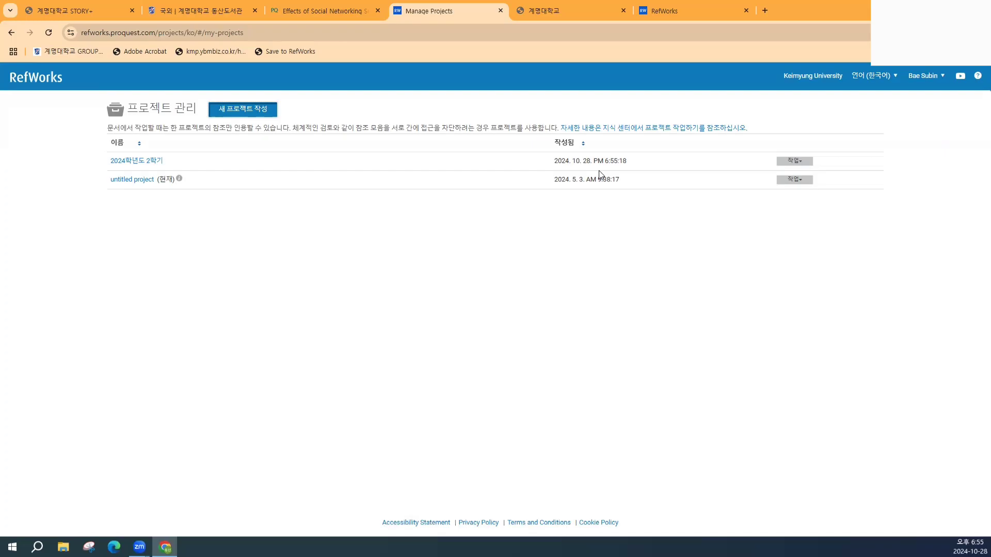
- Create a second project named 경영학개론, then switch to the empty 2024학년도 2학기 project
click(239, 111)
click(405, 133)
text(ru)
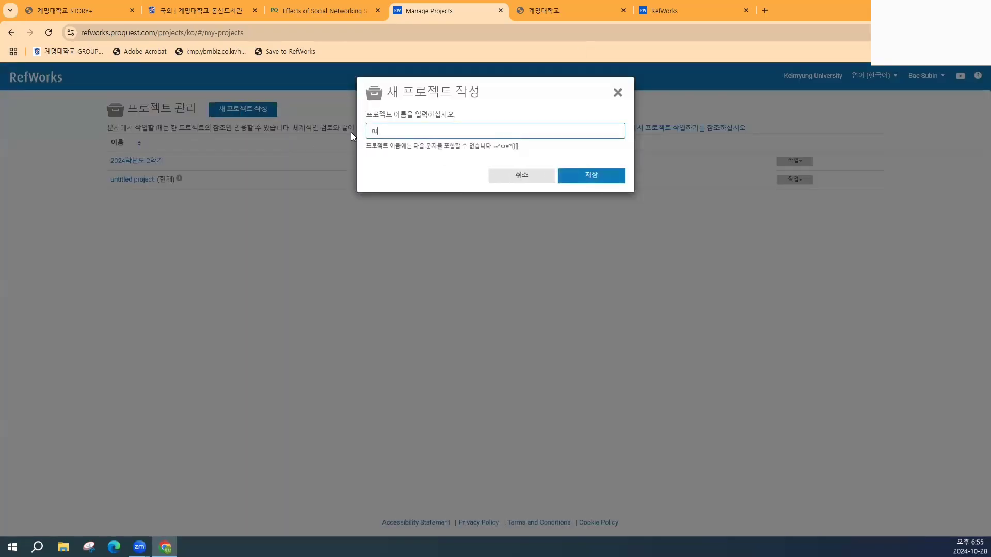
key(BackSpace)
key(BackSpace)
key(Hangul)
text(경영학개론)
click(611, 176)
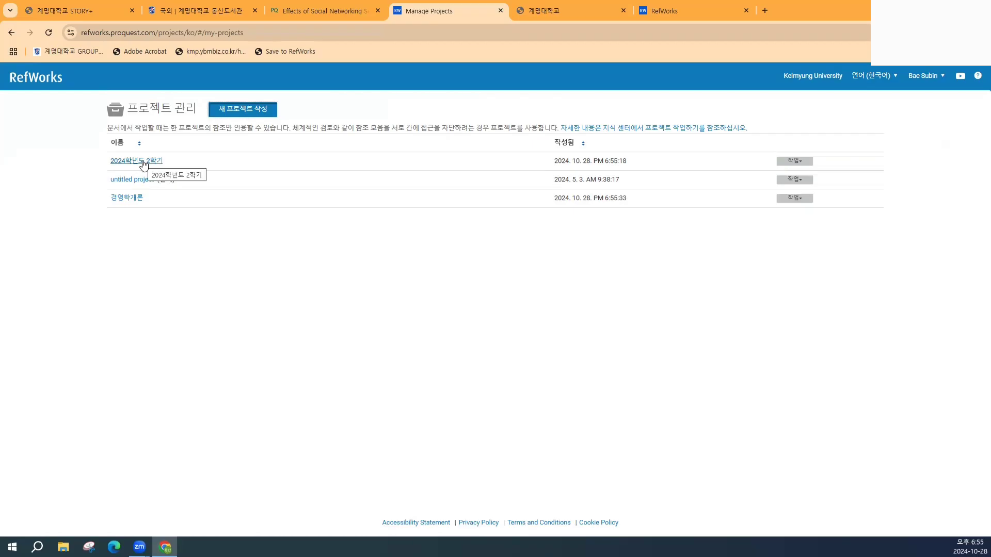
click(143, 163)
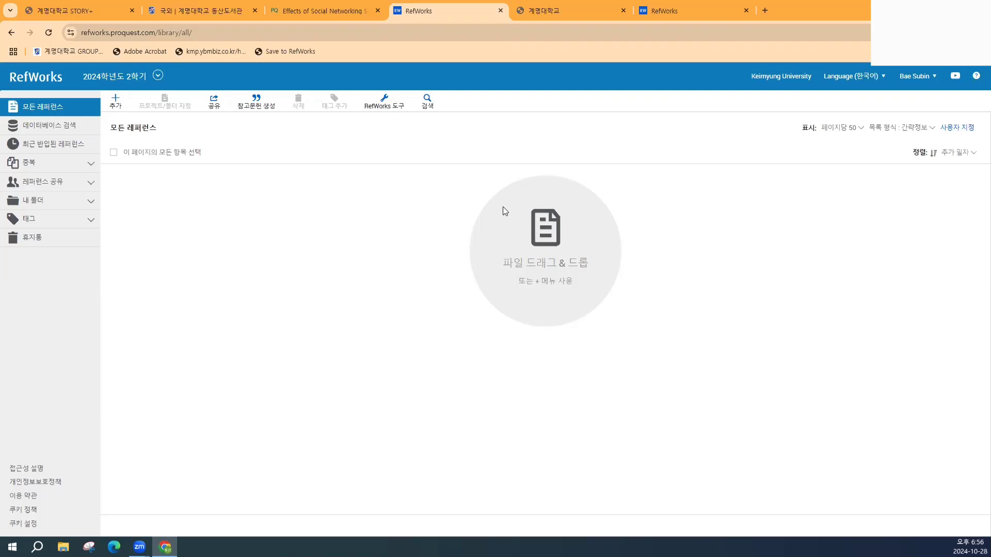
click(158, 77)
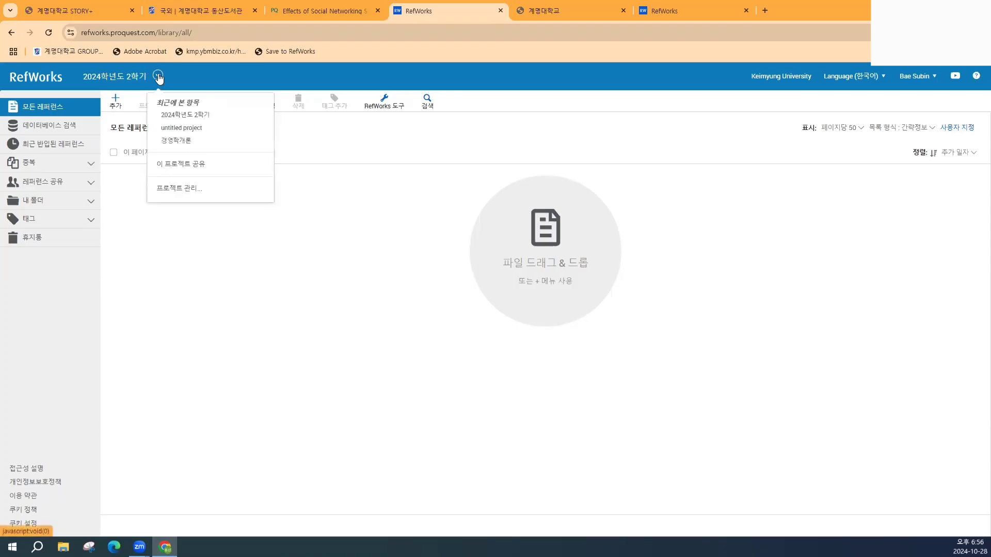
click(203, 169)
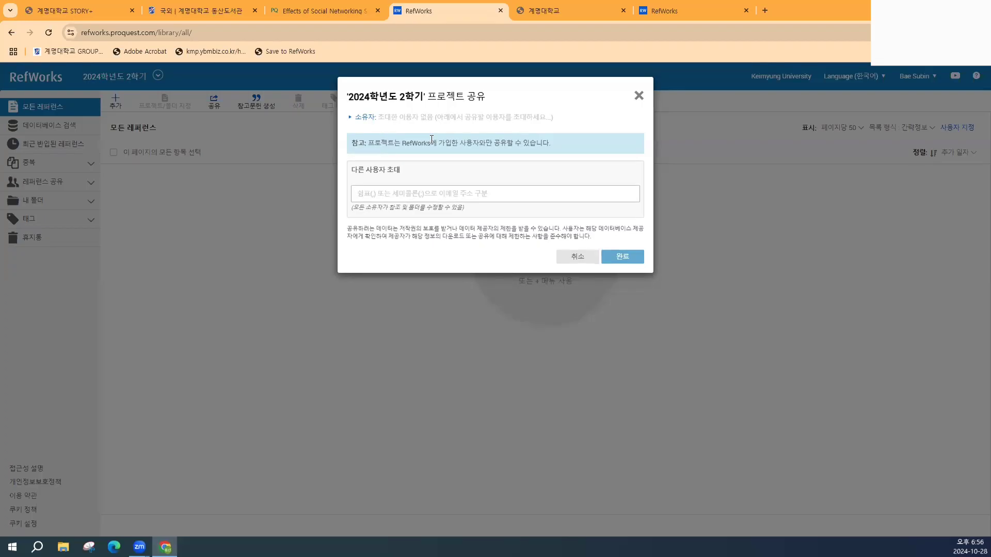
drag(438, 143, 500, 143)
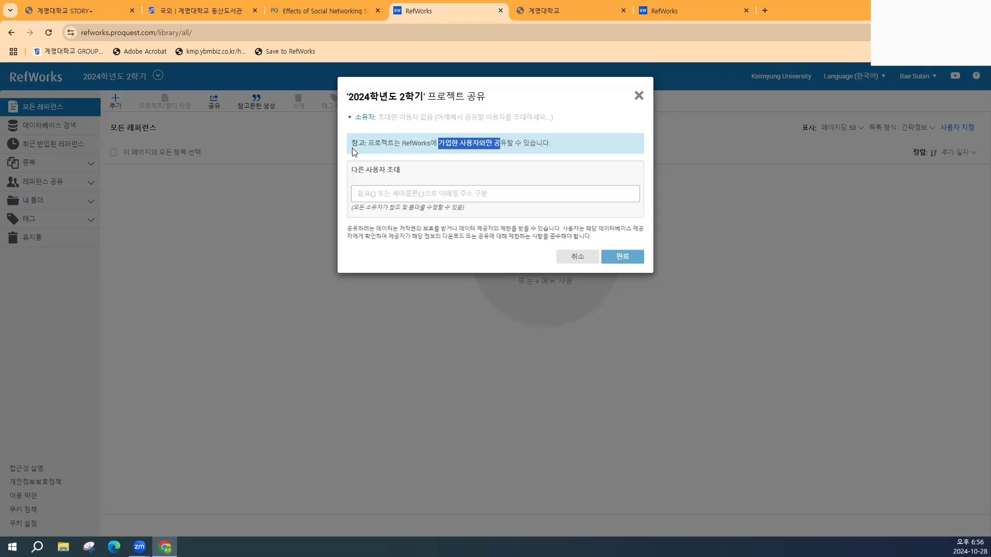
click(639, 96)
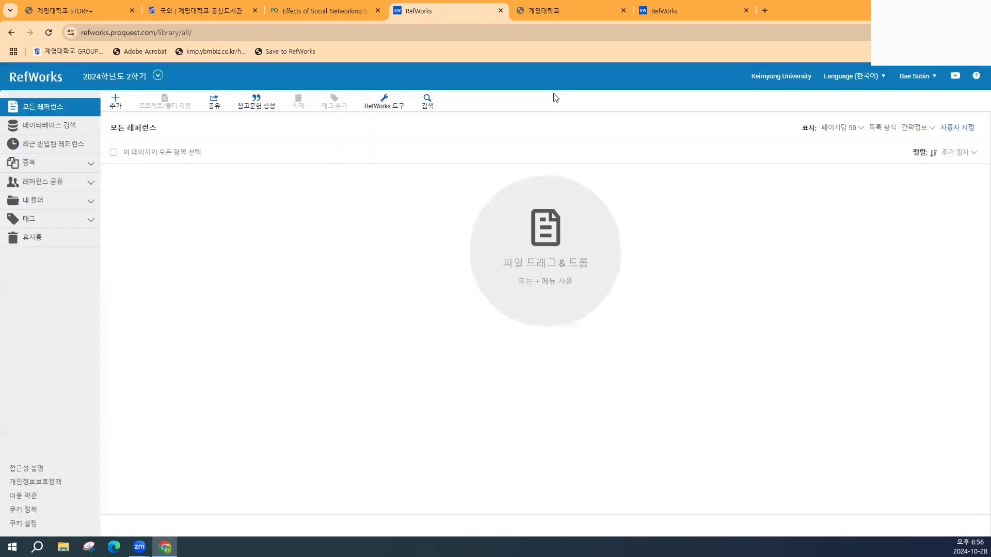